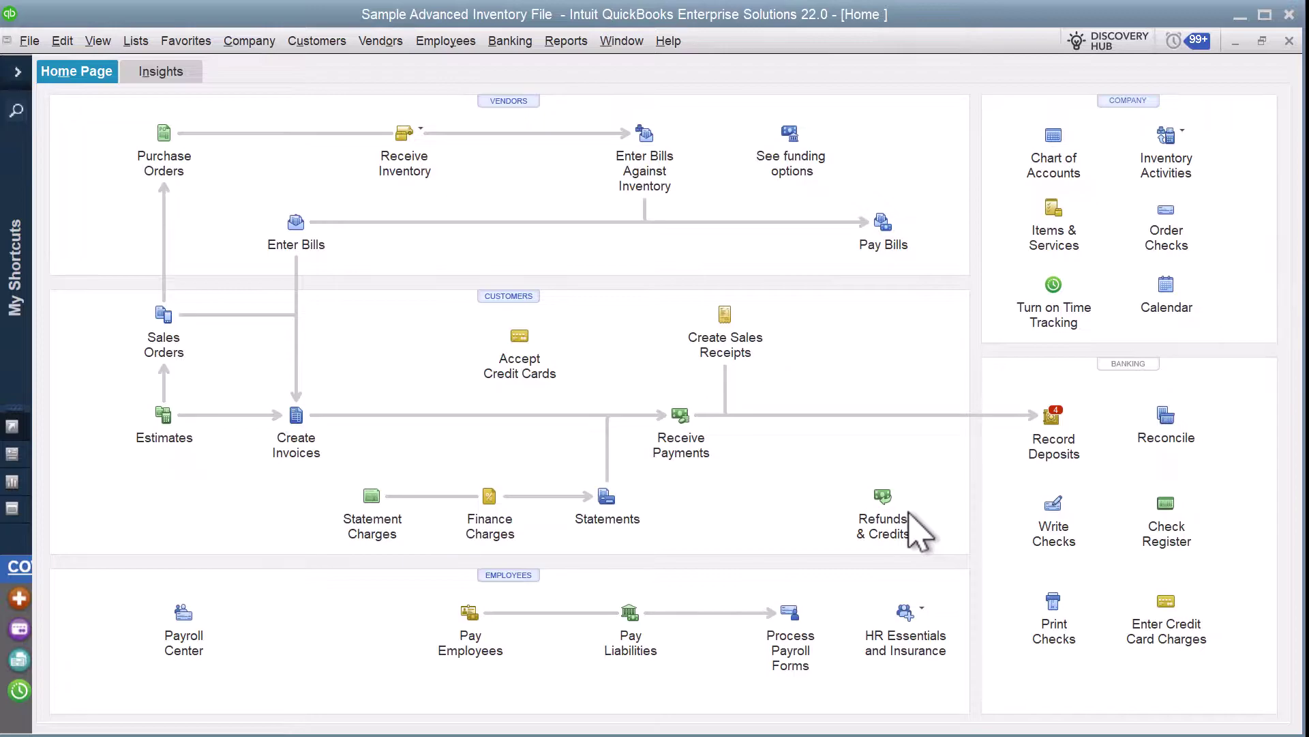
Open Reclassify Transactions from Company > Accounting Tools, showing expense accounts from 01/01/2025 to 03/07/2026
click(247, 48)
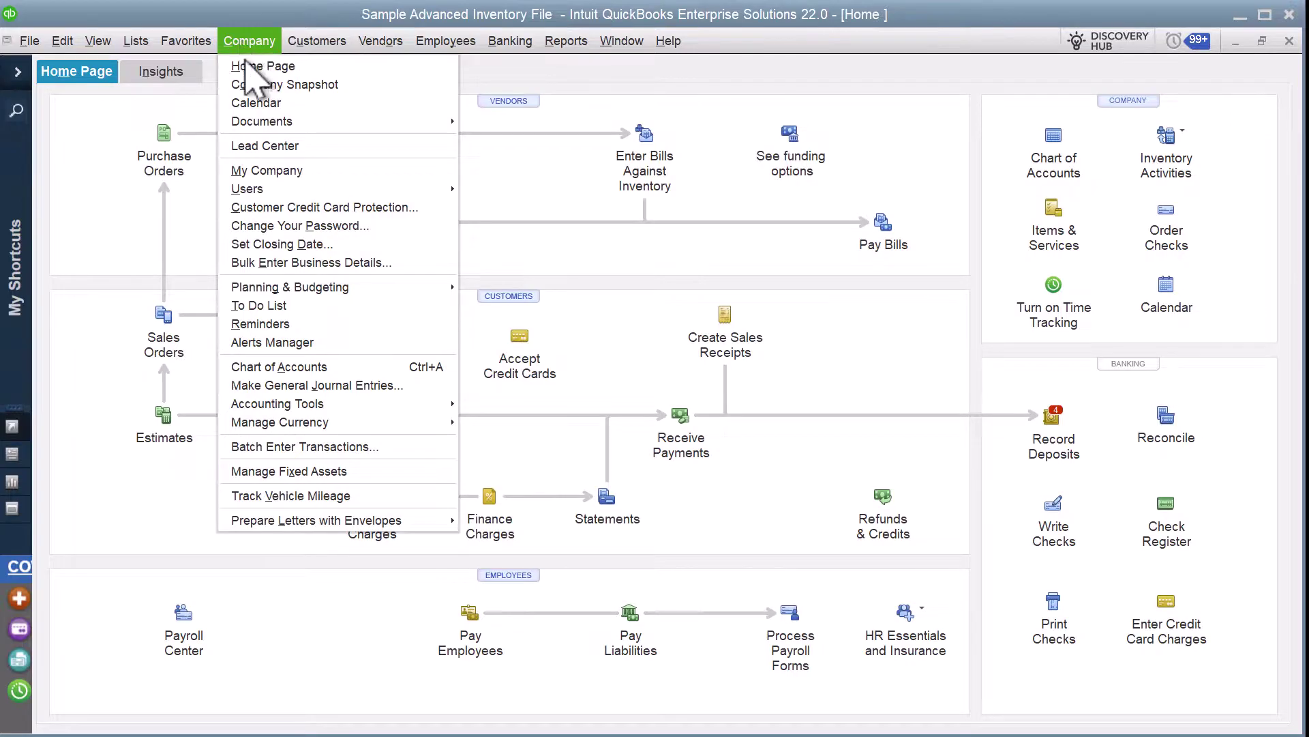
mouse_move(330, 407)
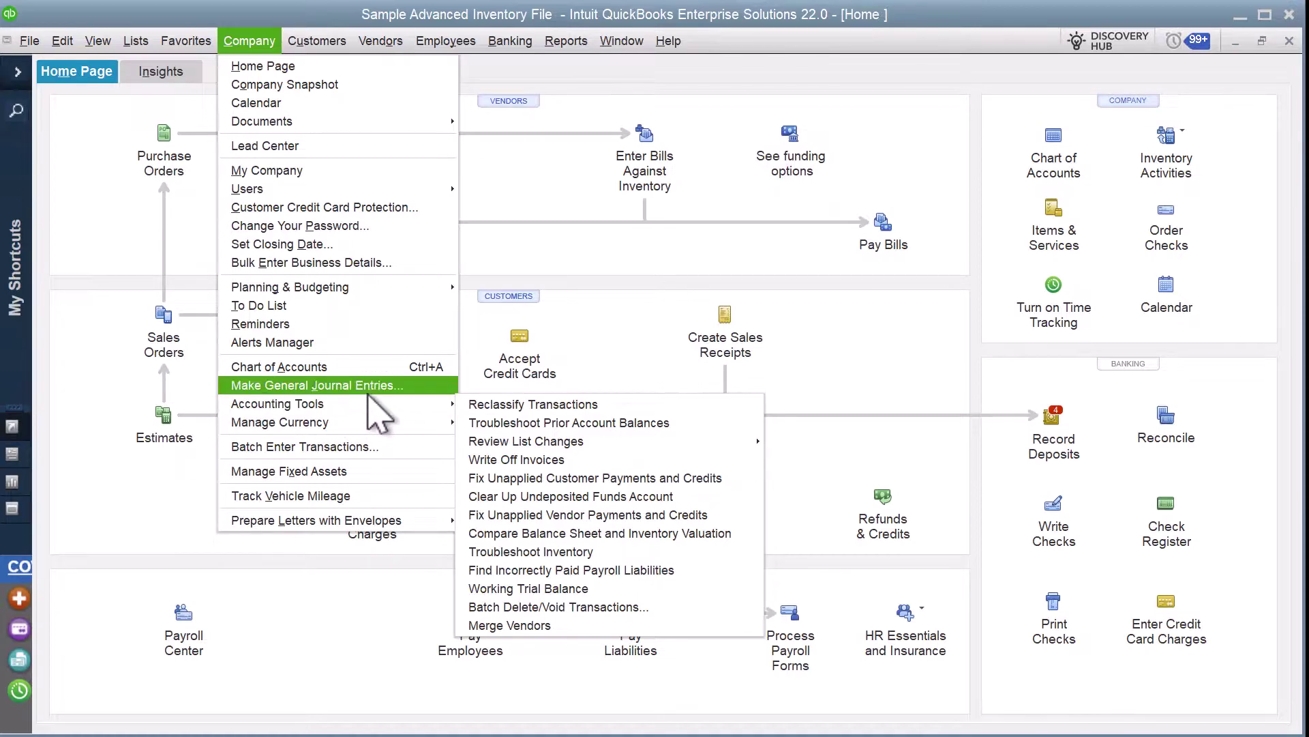
click(477, 406)
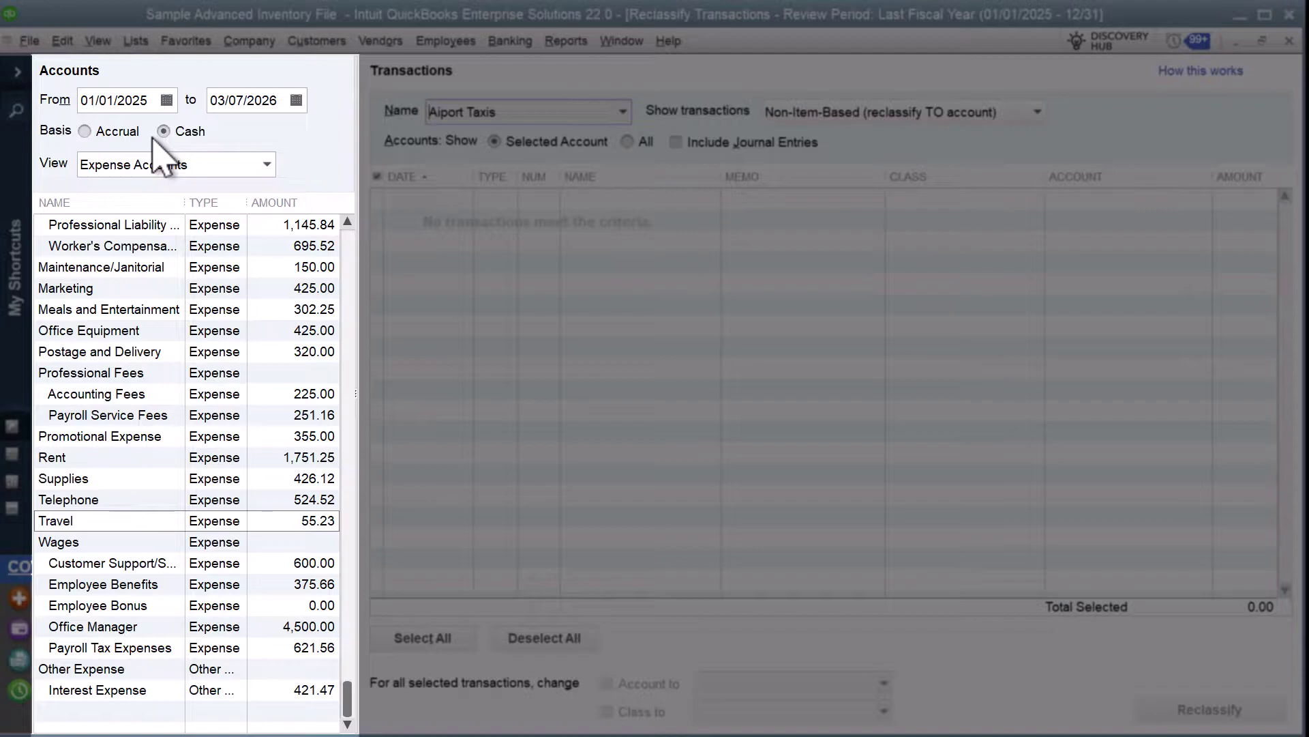
Change the review period's end date to 12/31/2026 and apply the new range
click(296, 101)
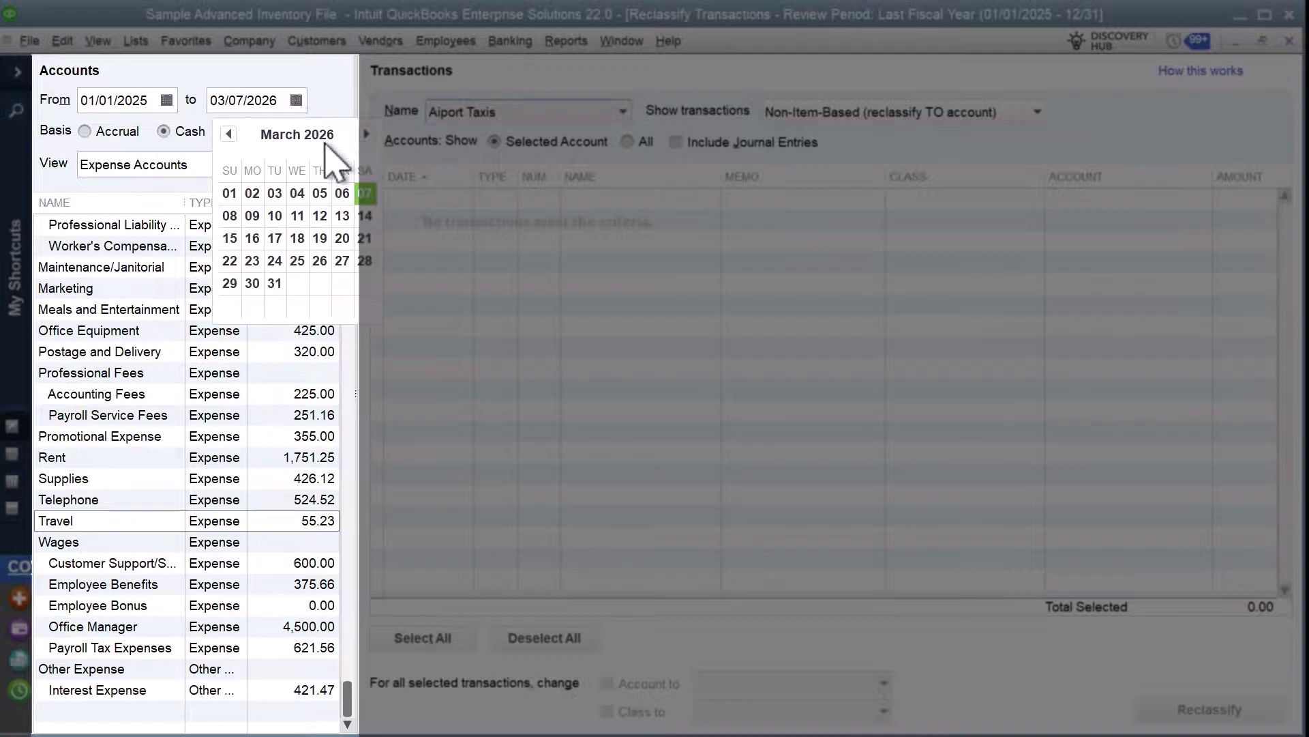
click(367, 133)
click(367, 133)
click(366, 134)
click(367, 134)
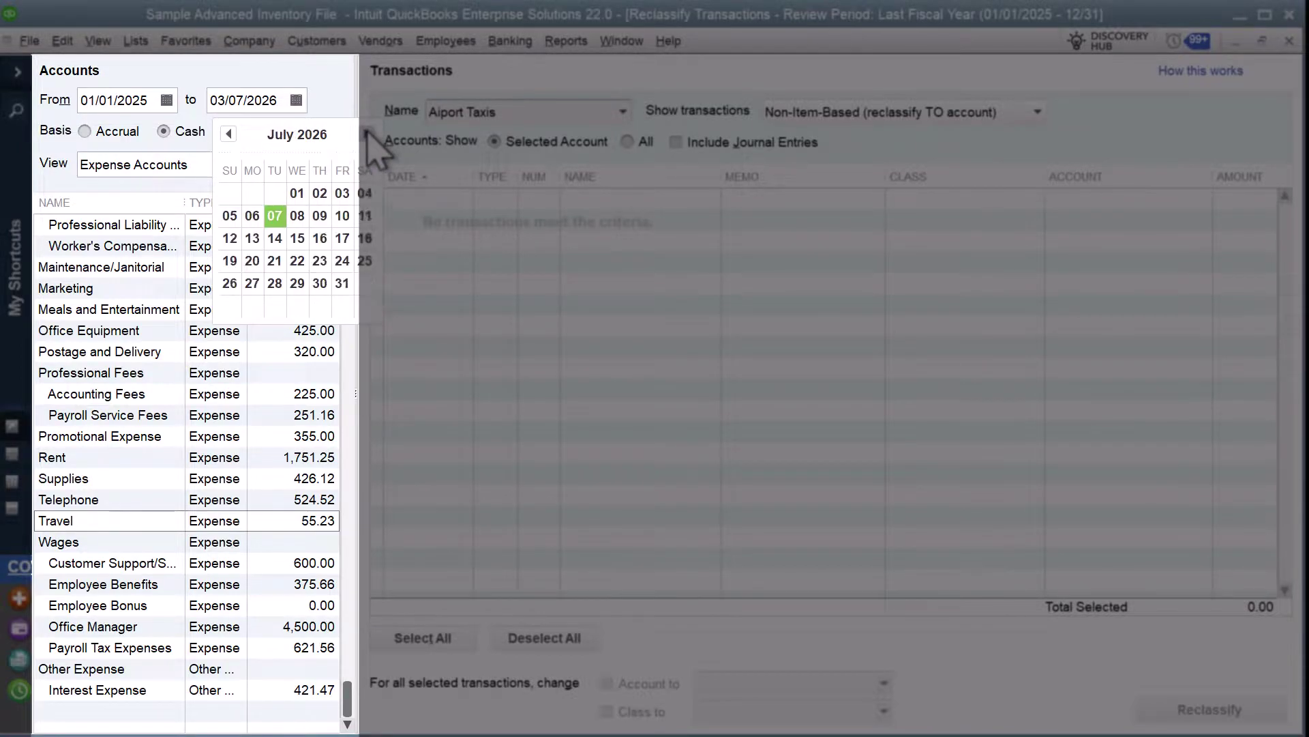
click(366, 133)
click(366, 134)
click(366, 133)
click(366, 134)
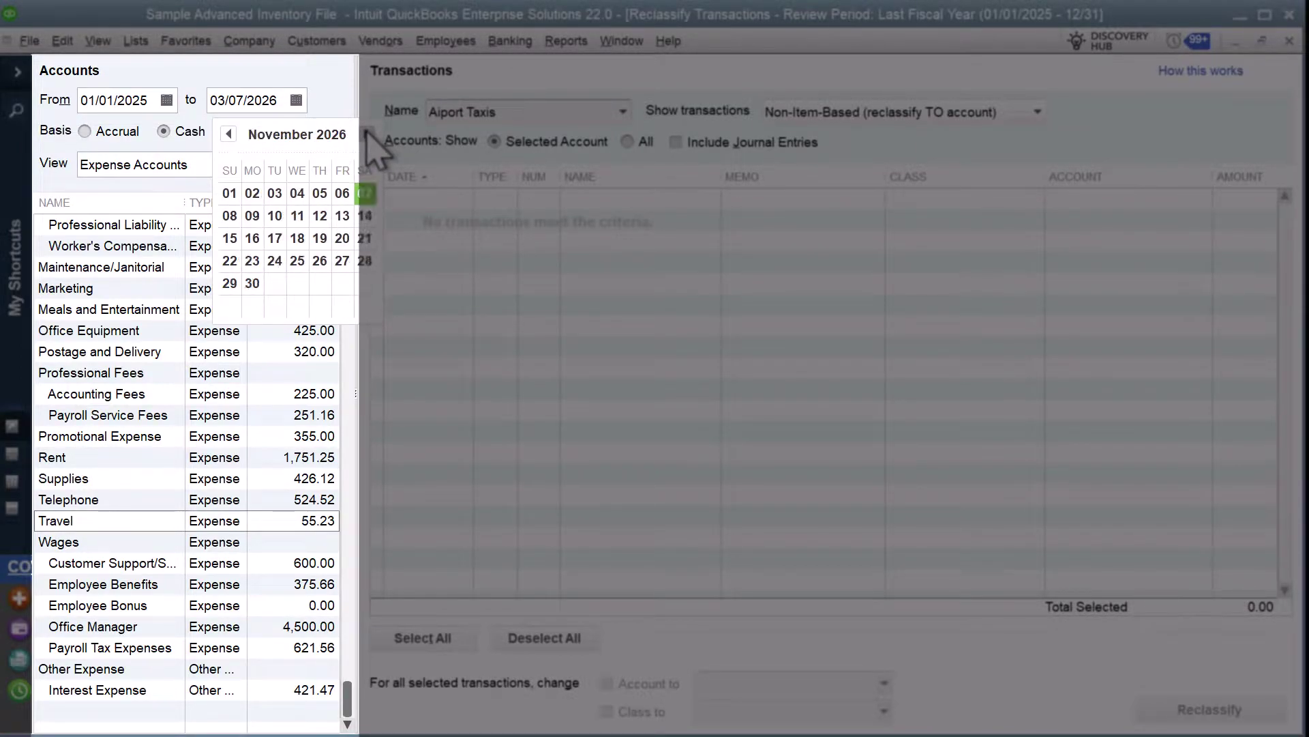
click(366, 134)
click(318, 284)
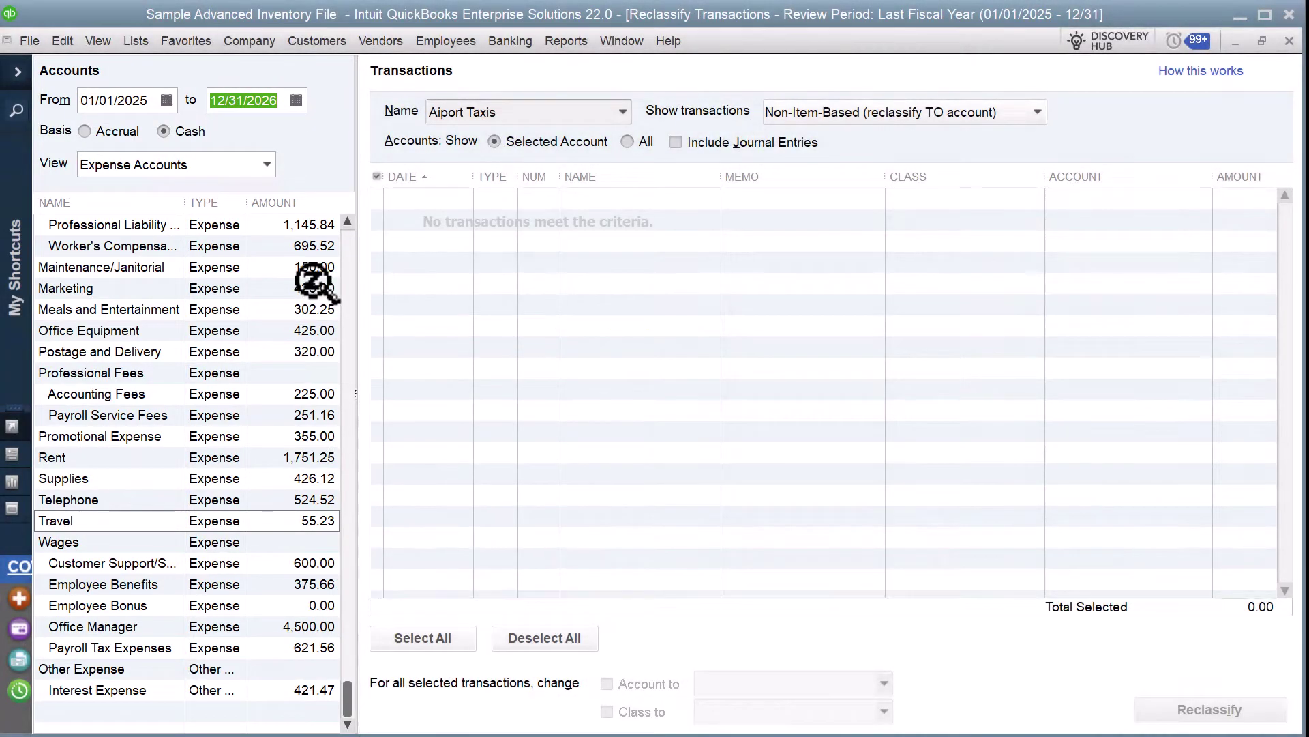
click(141, 165)
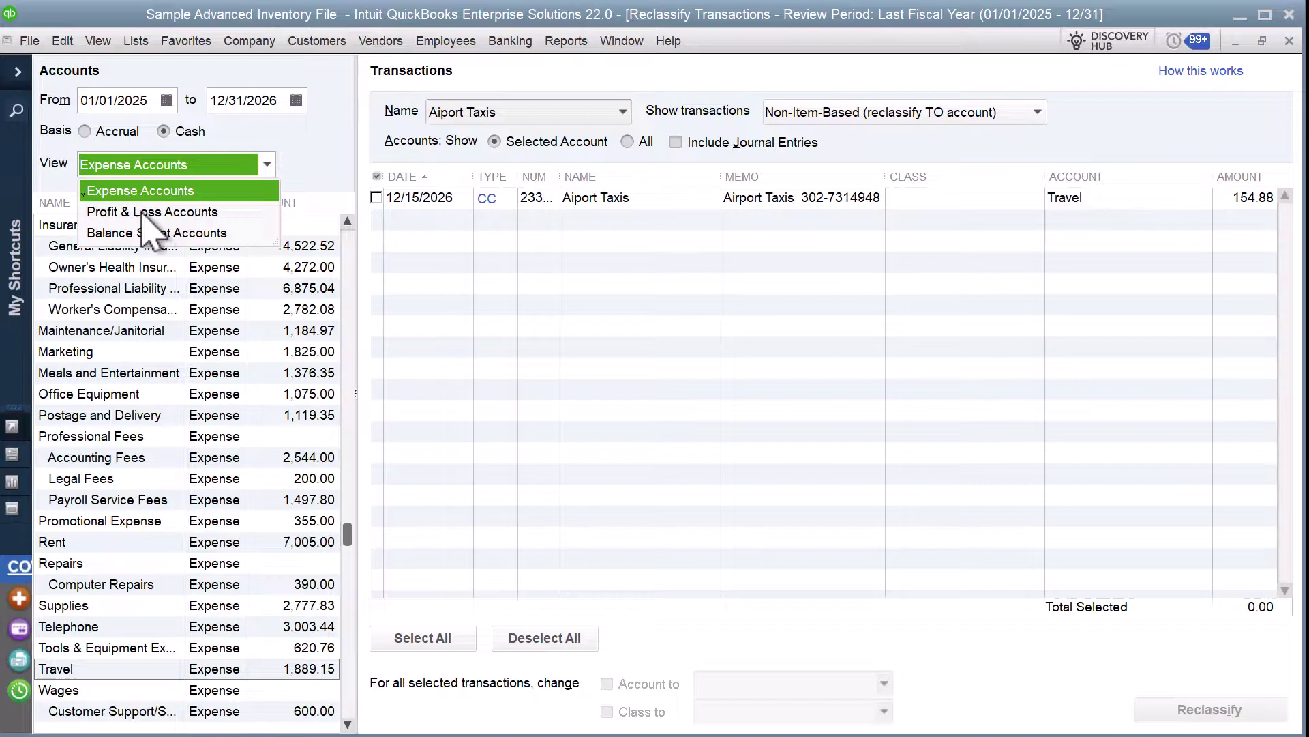
Keep View on Expense Accounts and list the Travel account's ten transactions
click(144, 191)
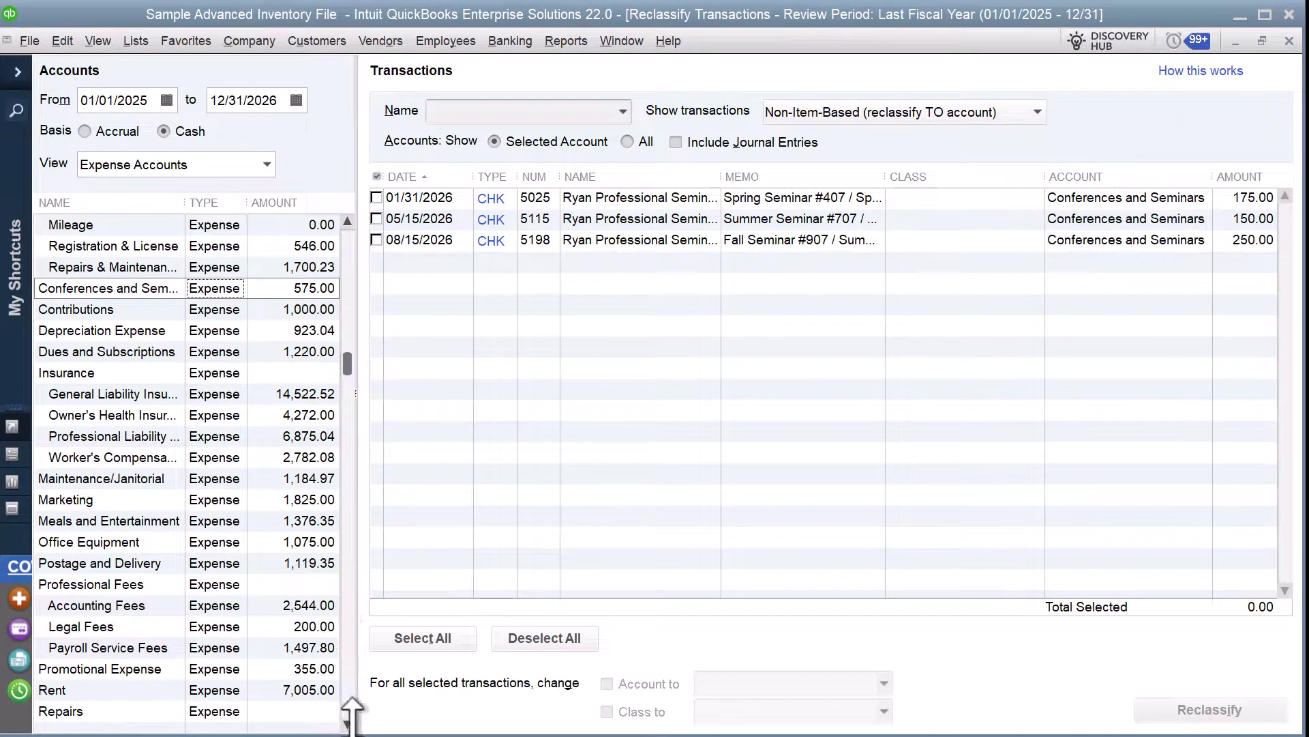
scroll(348, 724, down, 2)
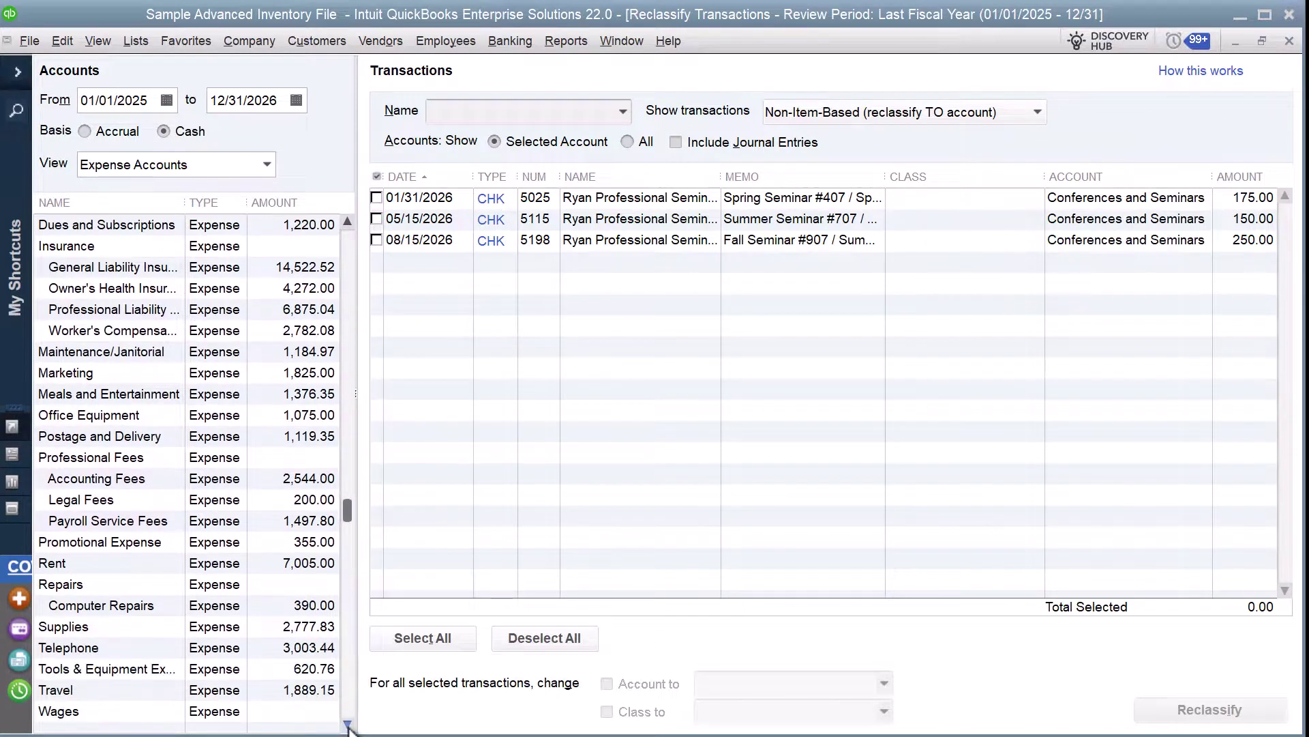
click(348, 725)
click(112, 670)
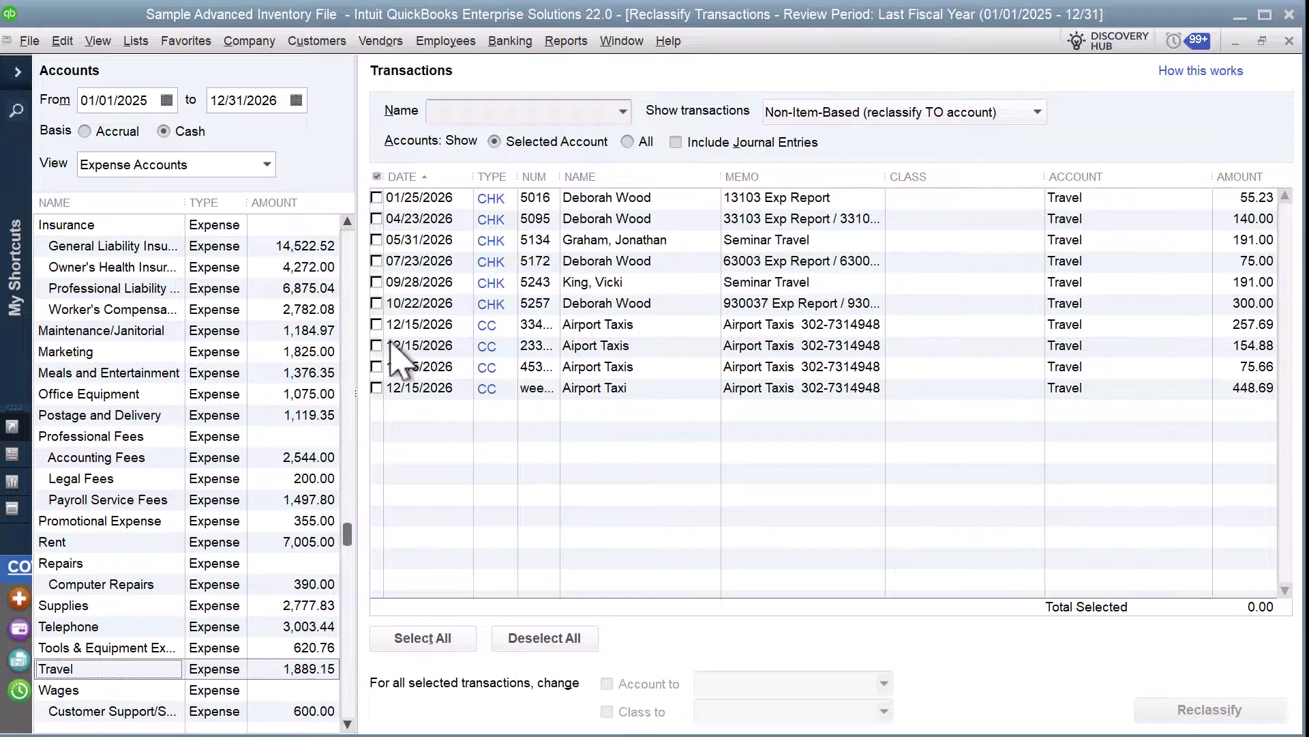
Check the four 12/15/2026 Airport Taxi charges: 257.69, 154.88, 75.66 and 448.69
click(376, 324)
click(376, 346)
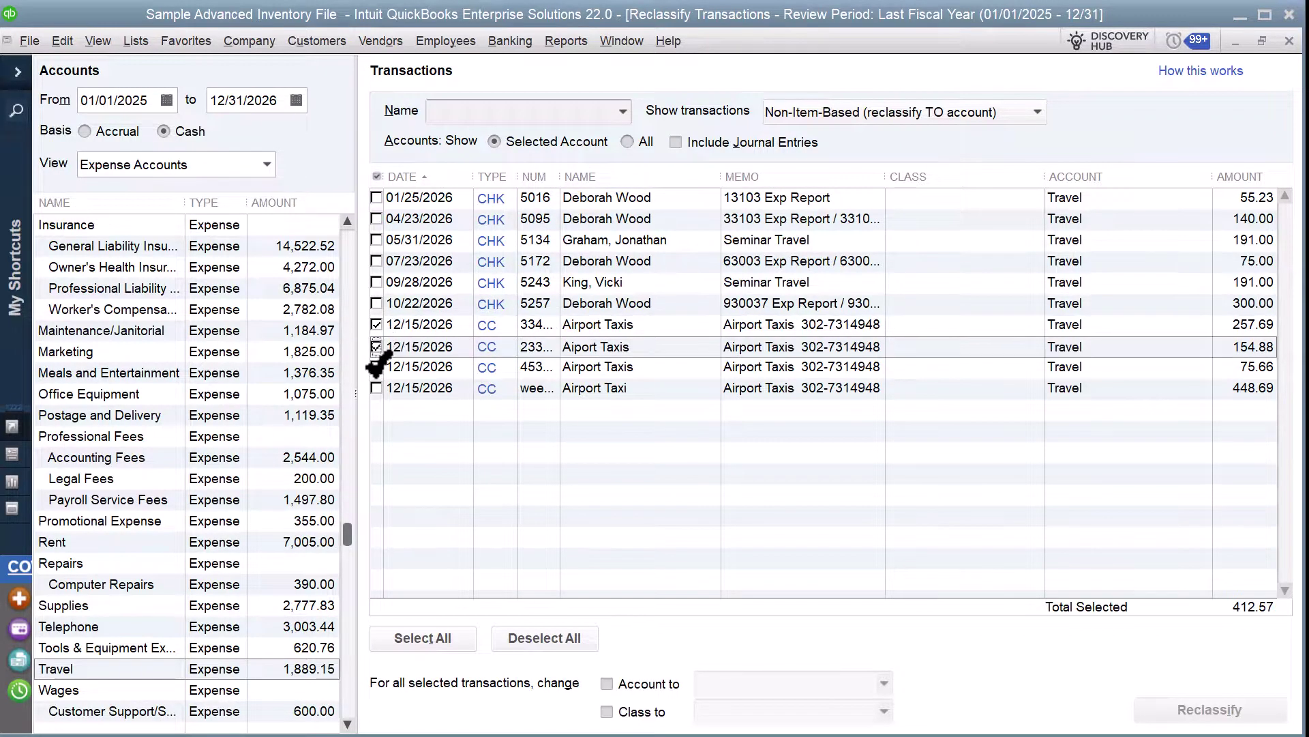
click(376, 367)
click(377, 388)
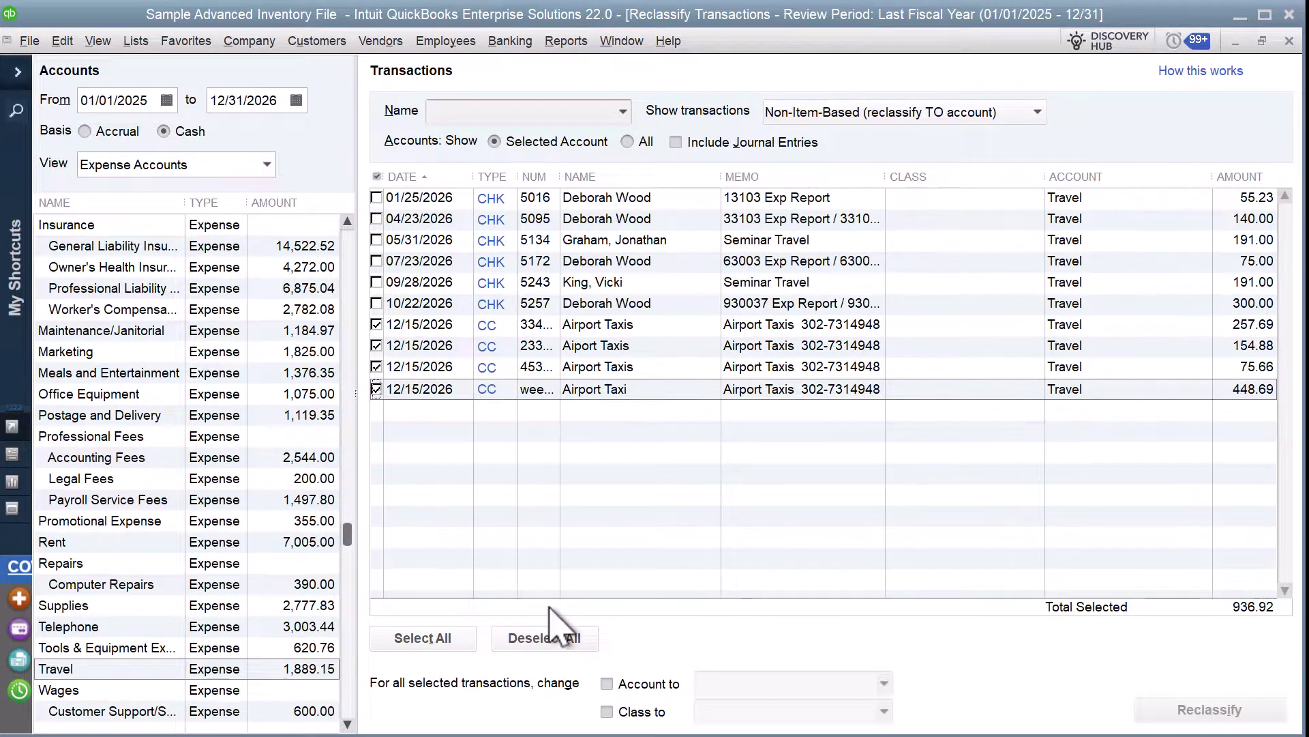
Enable 'Account to', enter Travel as the target account and browse the account list
click(607, 684)
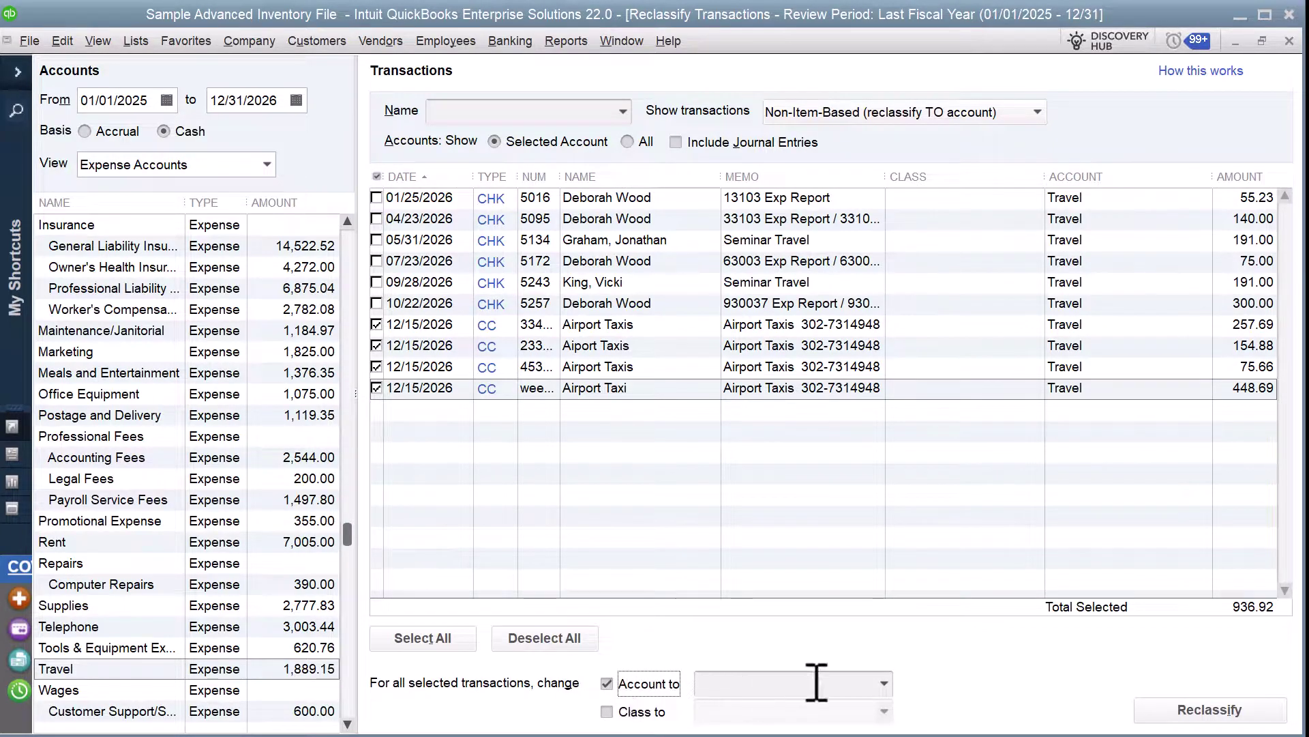
click(885, 685)
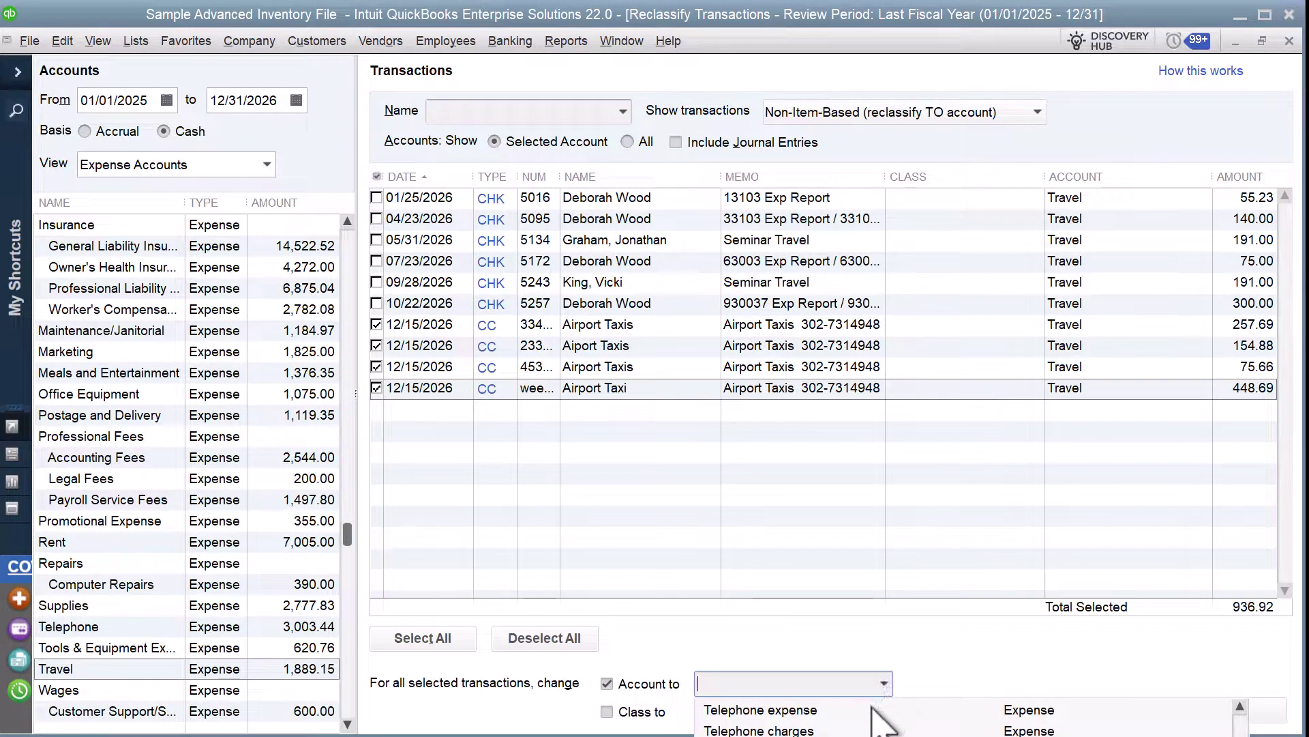
scroll(863, 723, up, 10)
scroll(860, 723, up, 4)
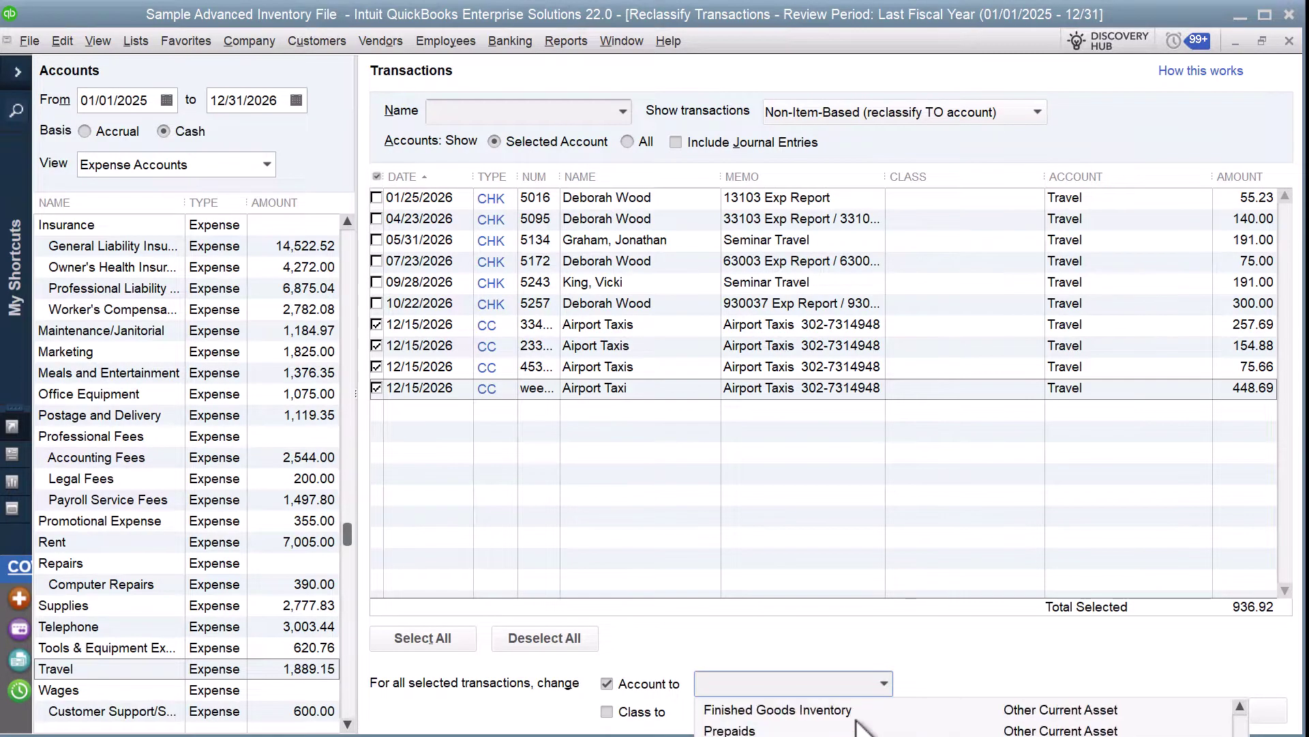
scroll(839, 723, down, 5)
scroll(839, 723, down, 8)
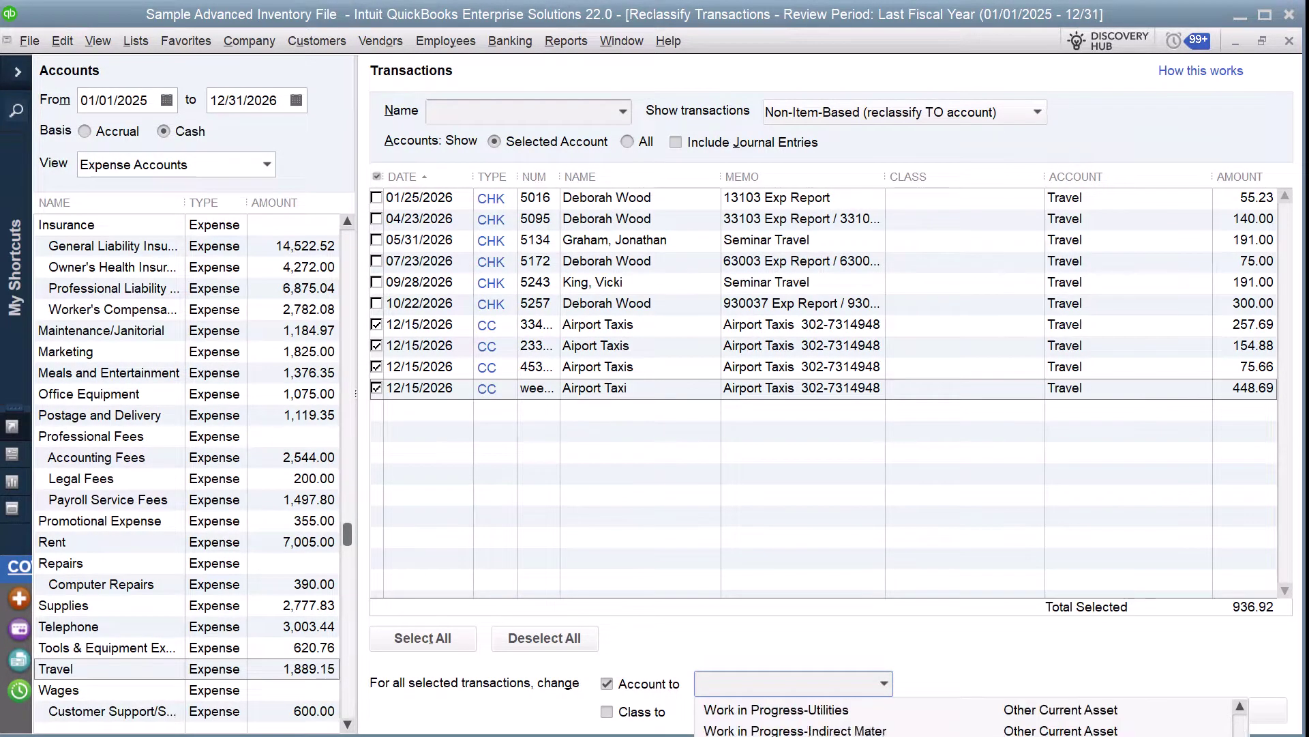
scroll(838, 723, down, 2)
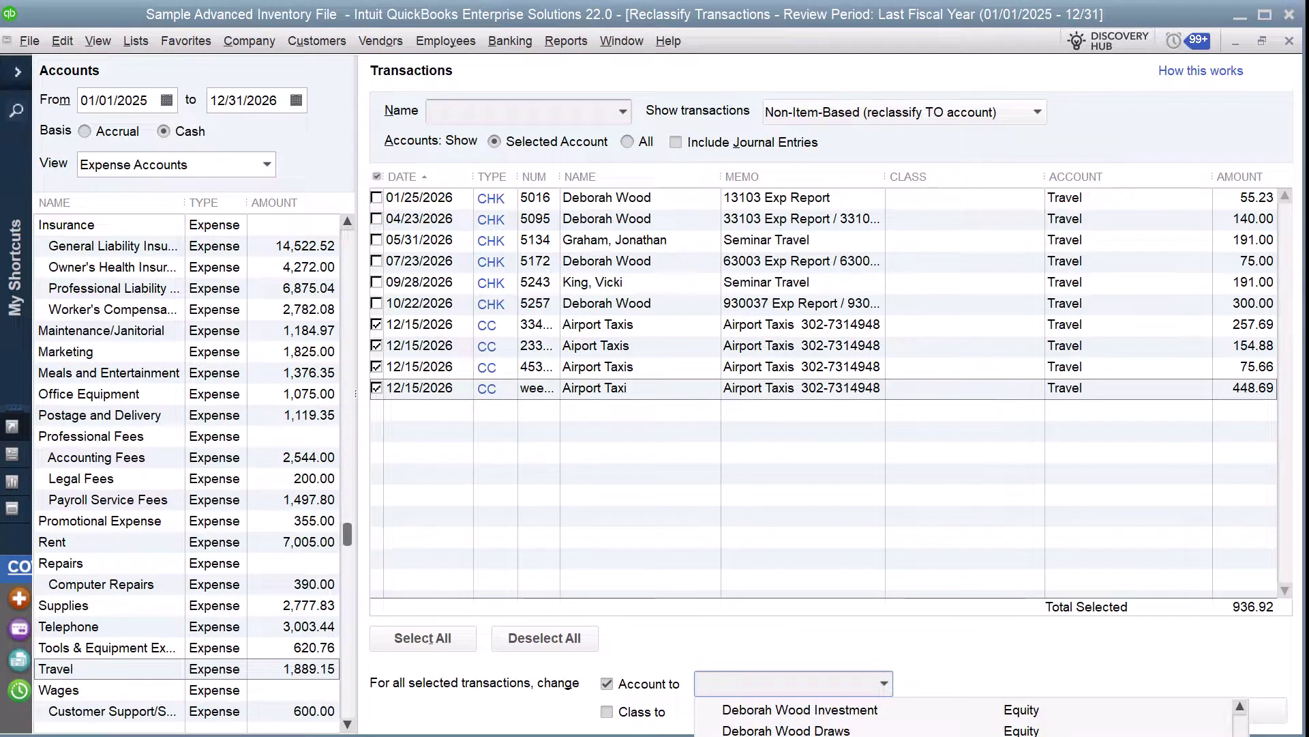
scroll(839, 723, down, 1)
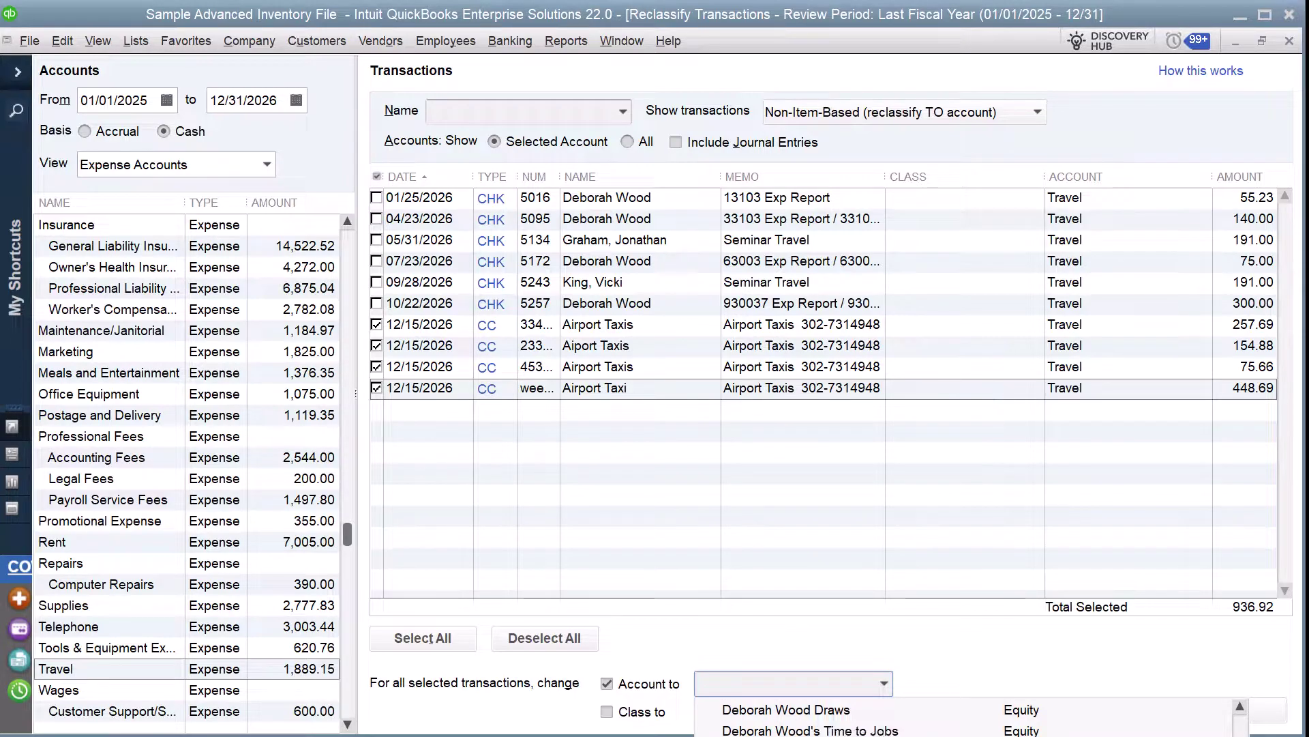
click(763, 683)
text(T)
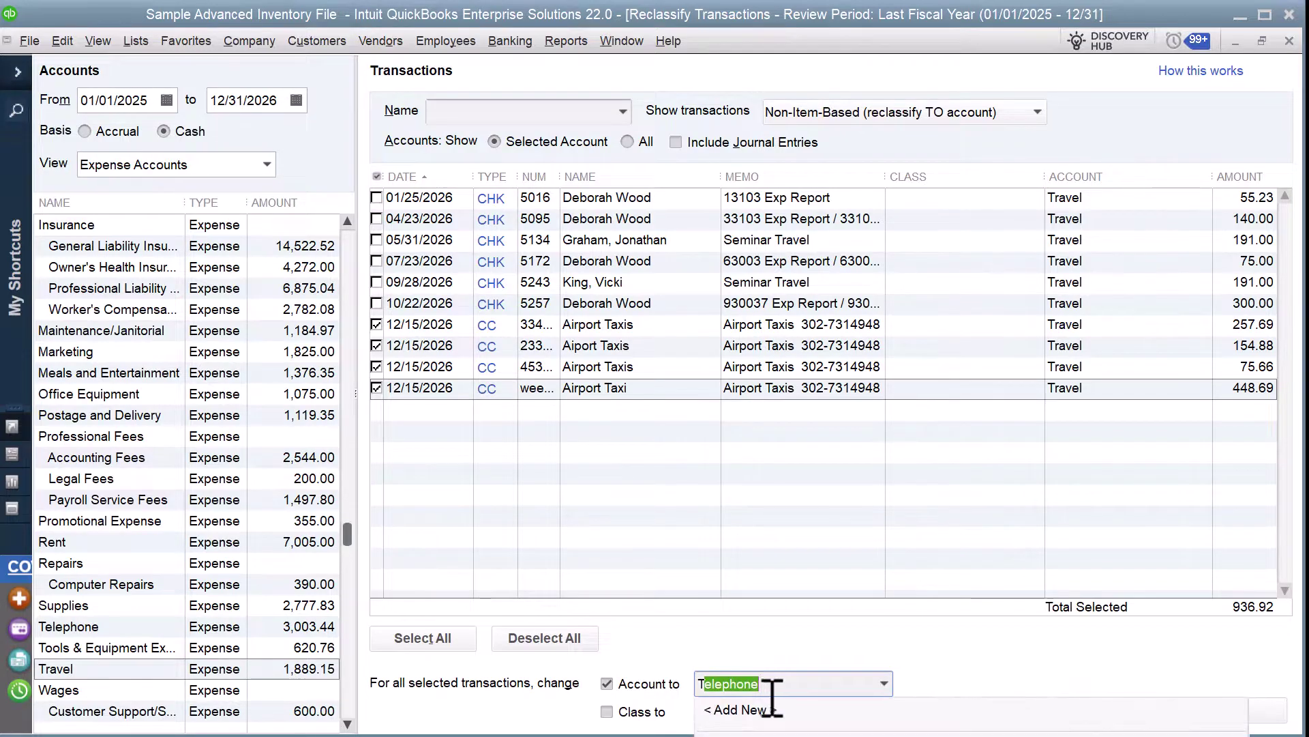
text(ravel)
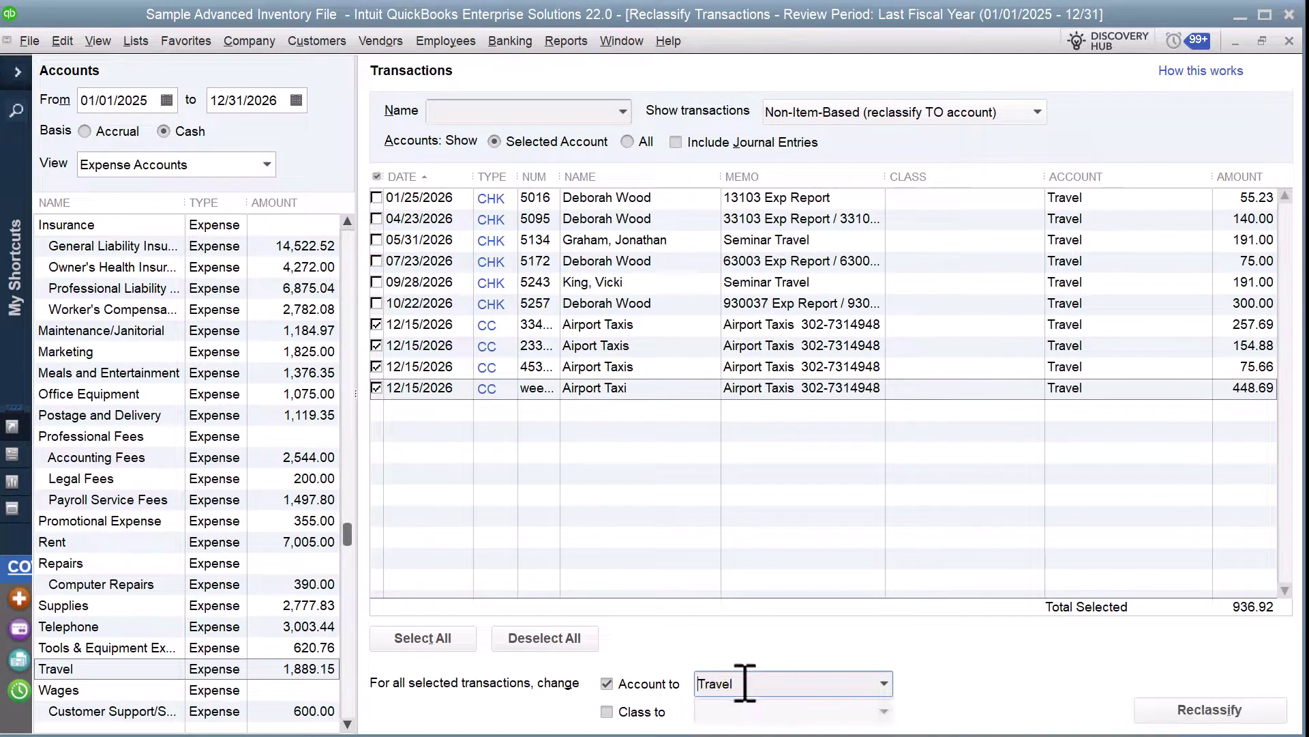
click(884, 683)
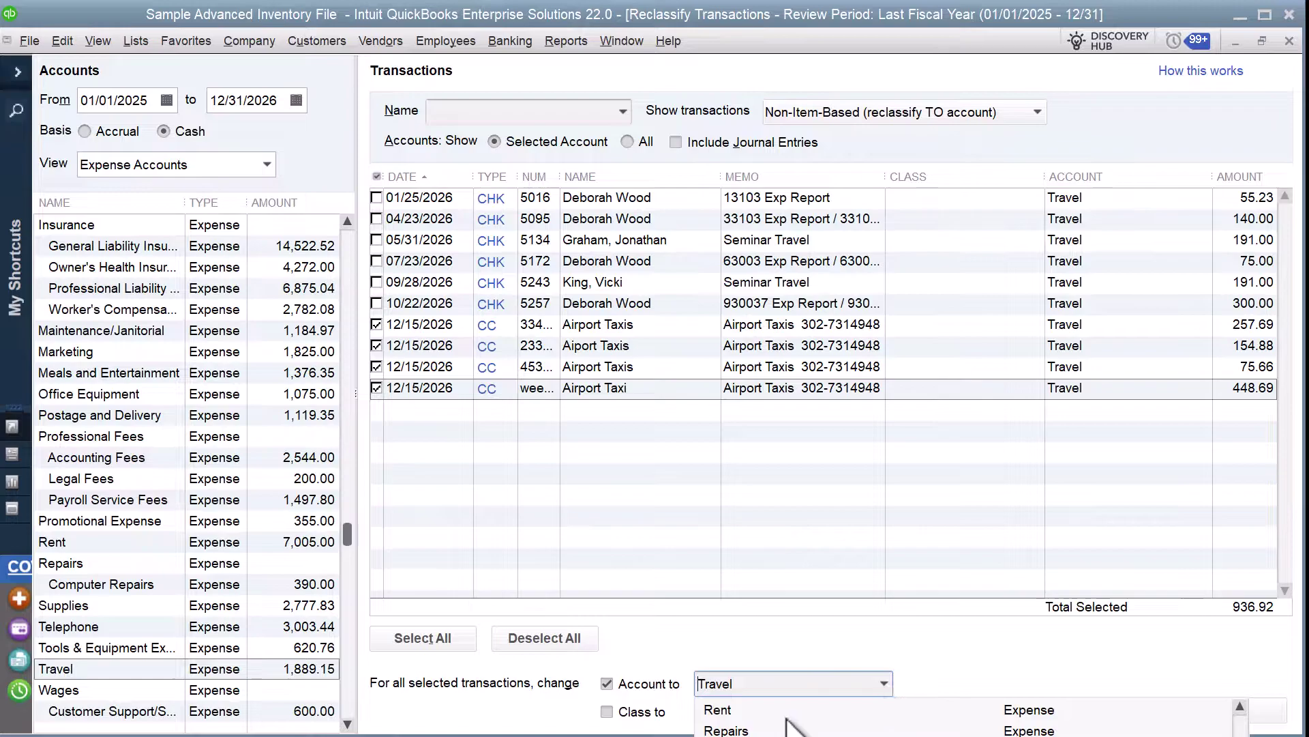
scroll(785, 726, up, 10)
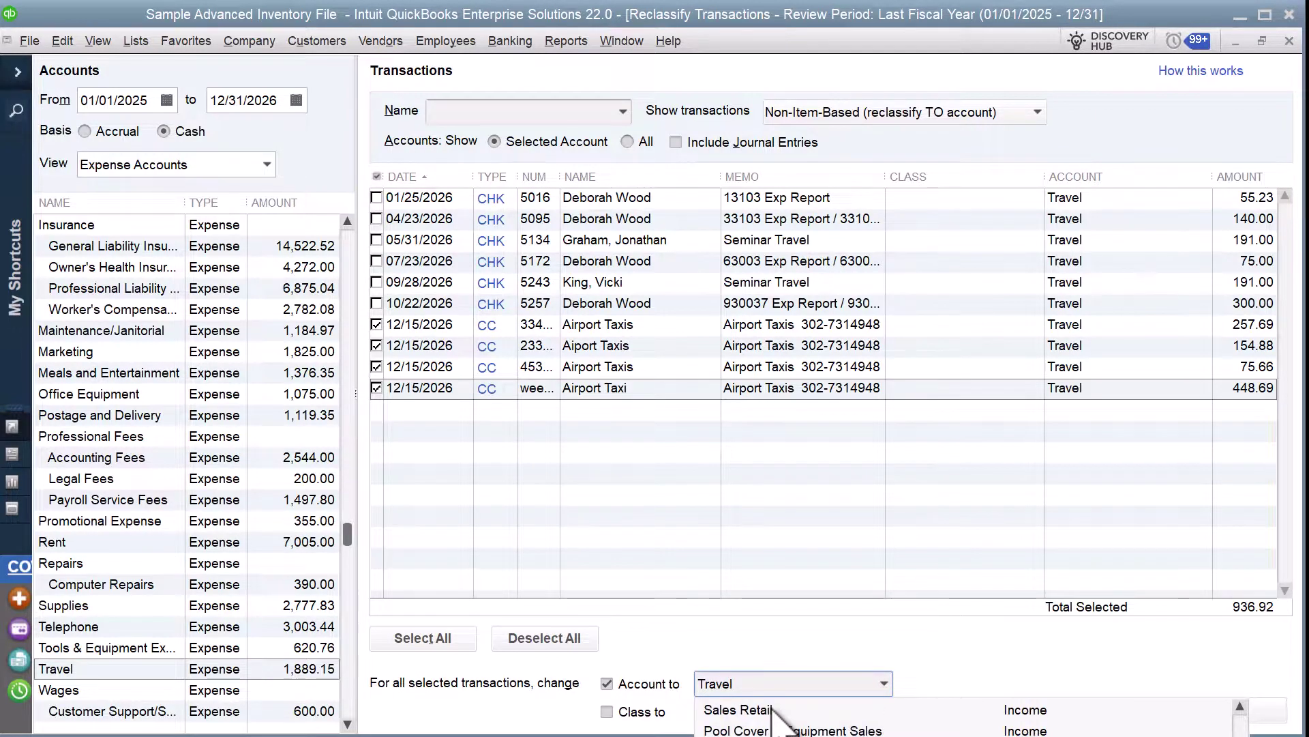
Create a new Taxis expense account as a subaccount of Travel and save it
scroll(774, 717, up, 3)
click(750, 710)
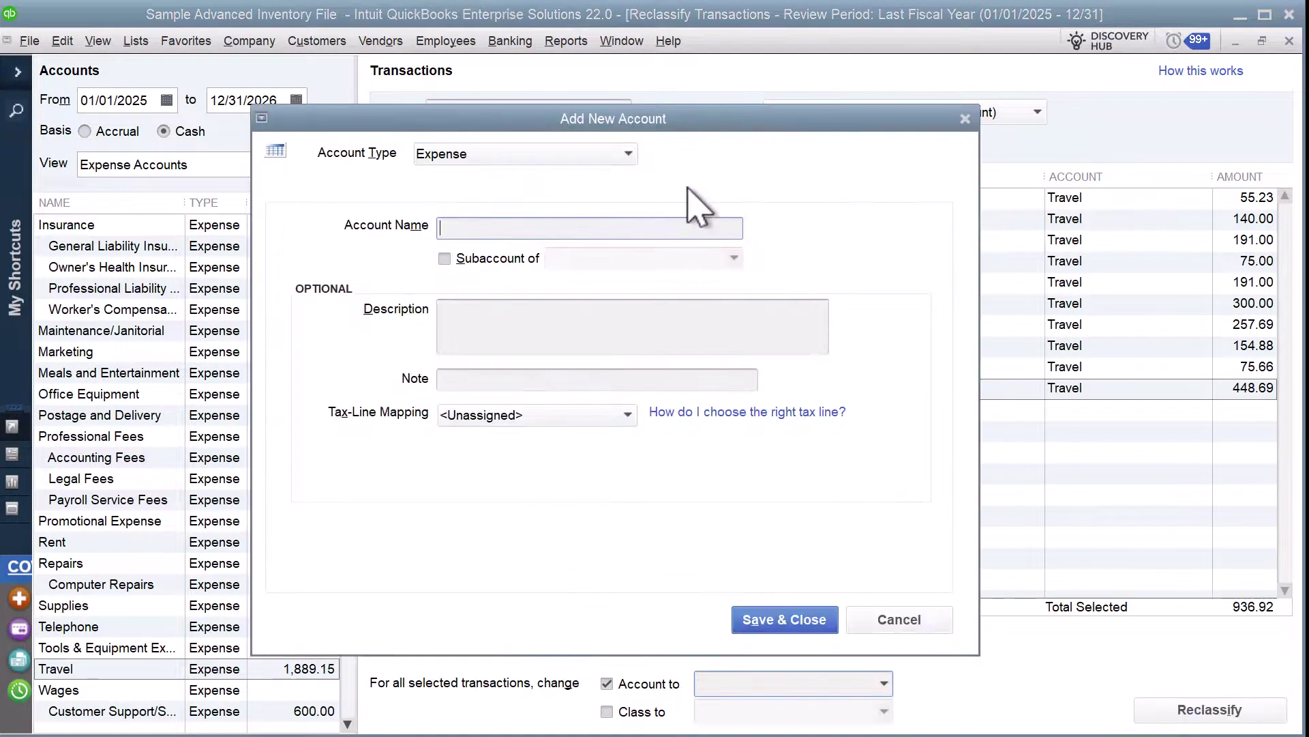
click(498, 258)
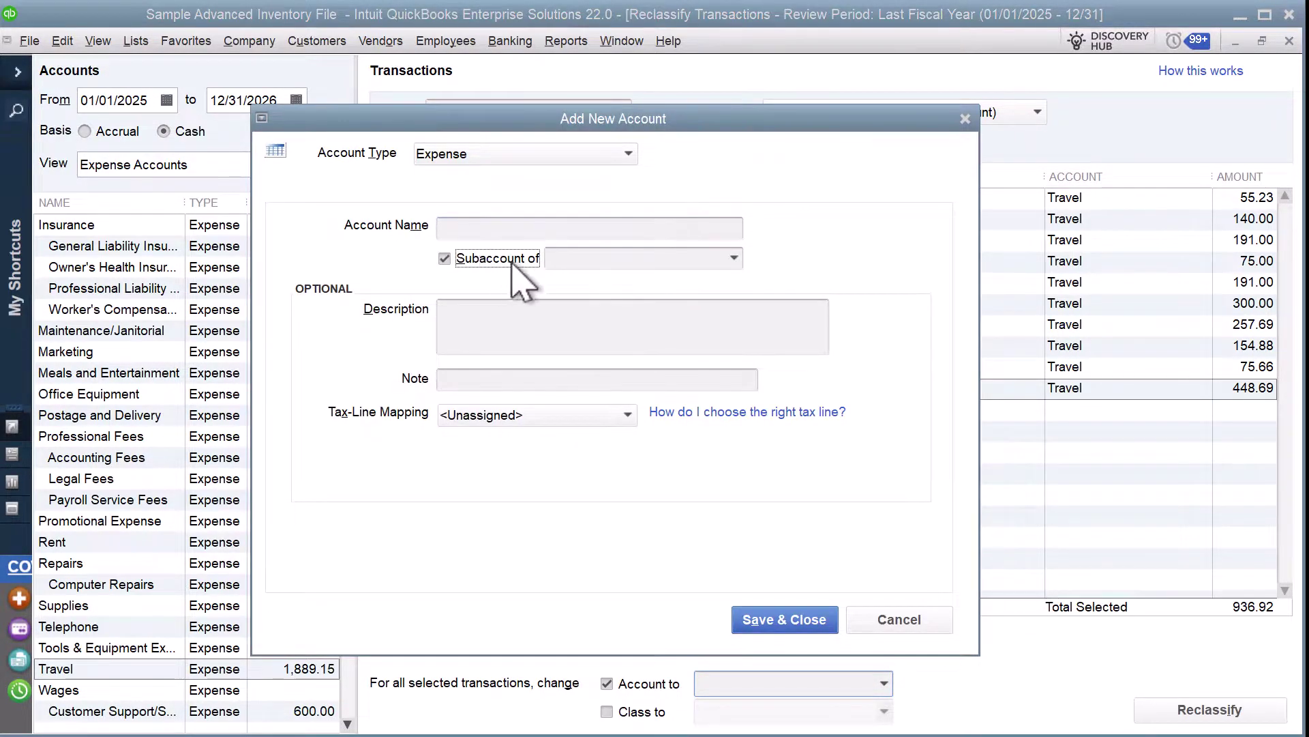
click(734, 261)
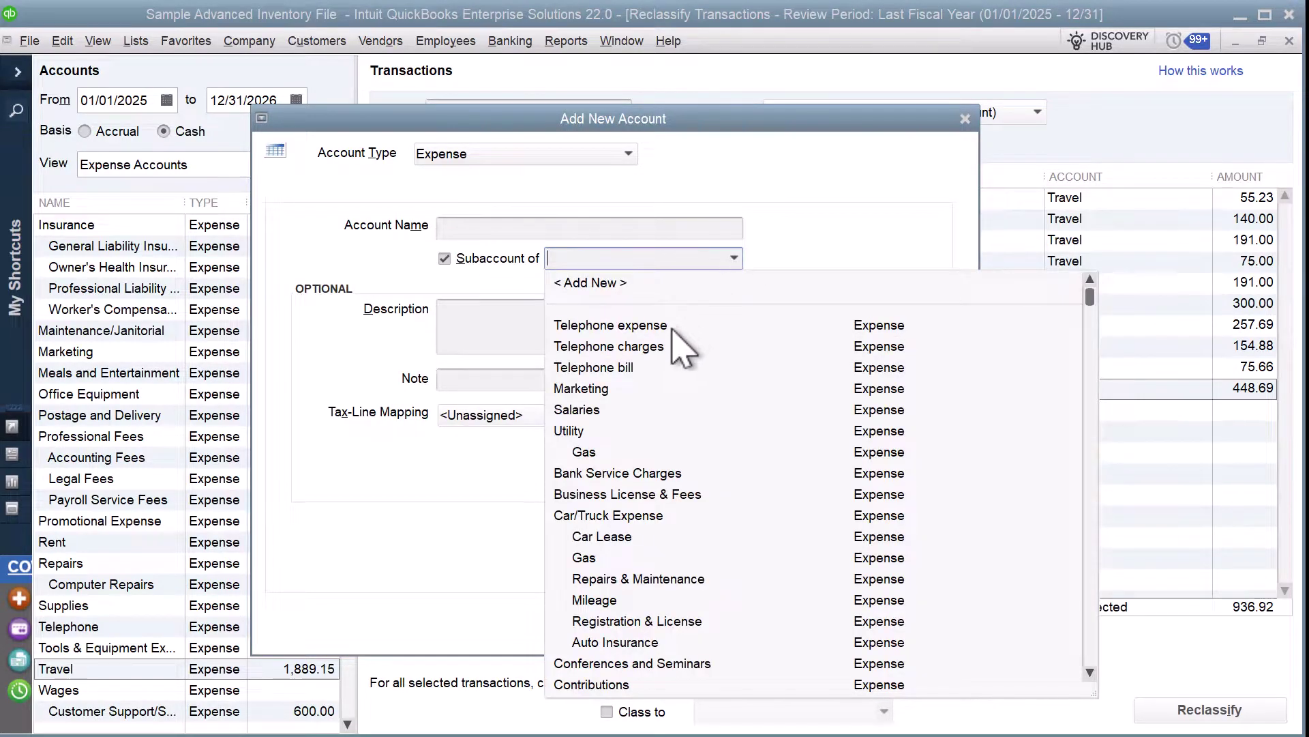
text(Travel)
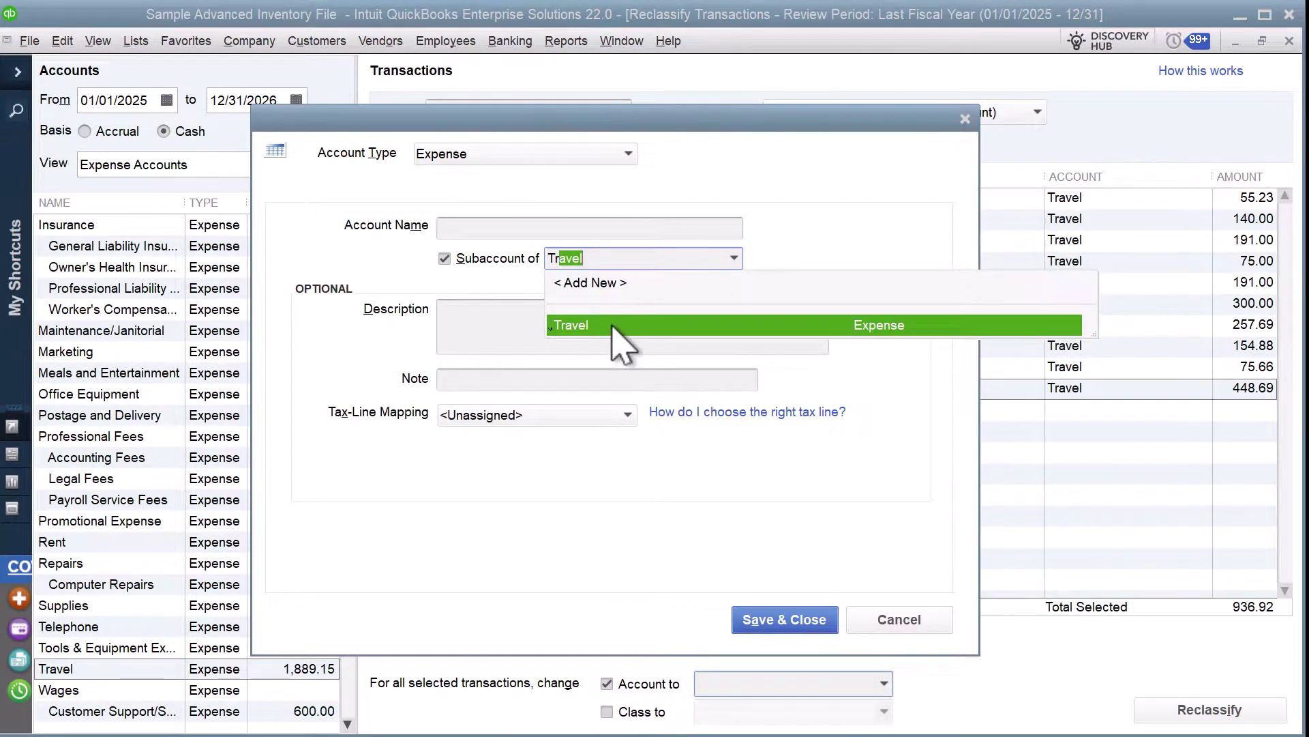
click(617, 331)
click(489, 227)
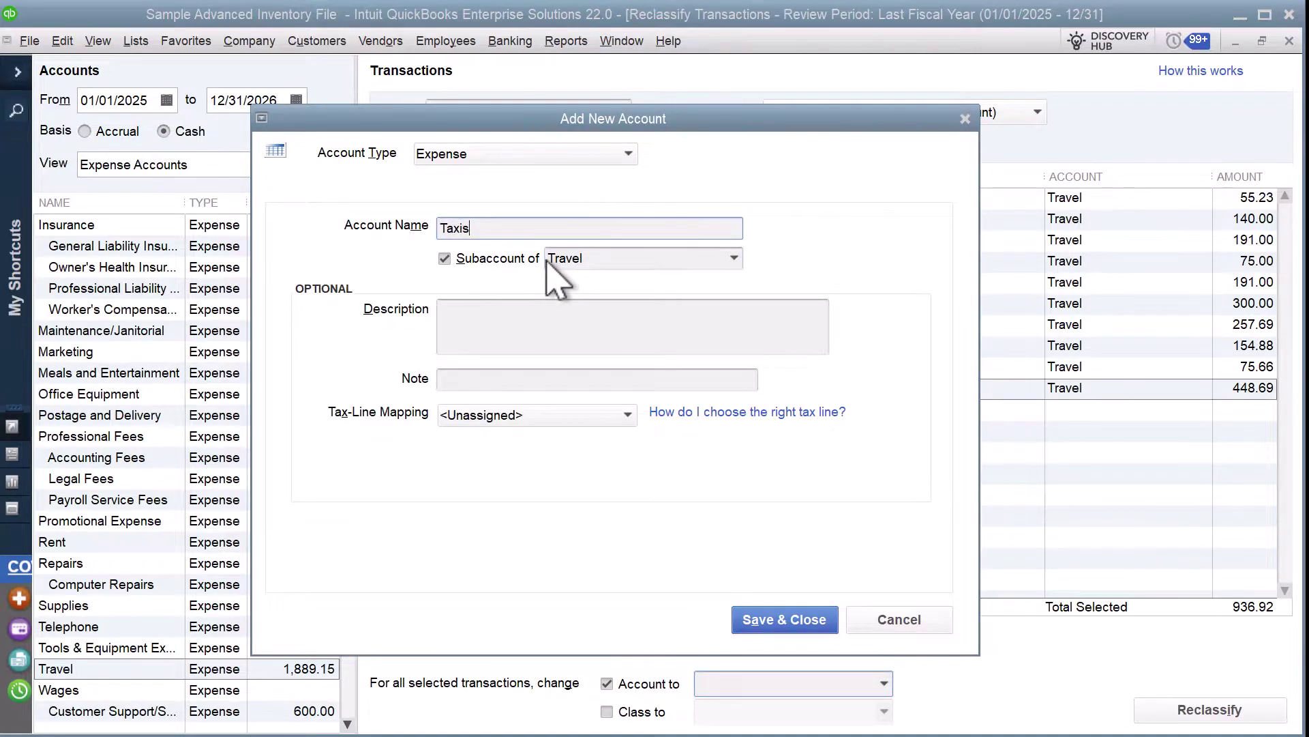
click(822, 619)
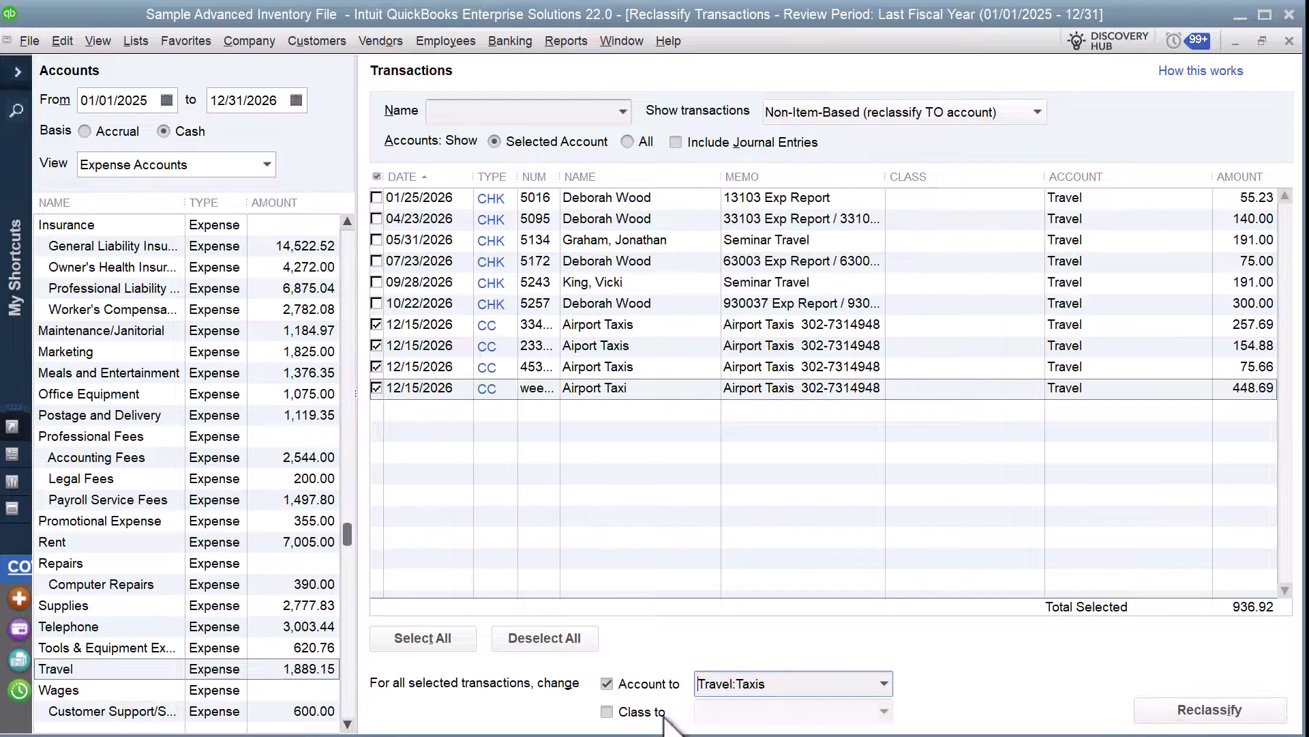
Set the class to Installation and reclassify the four taxi charges (936.92) to Travel:Taxis
click(641, 713)
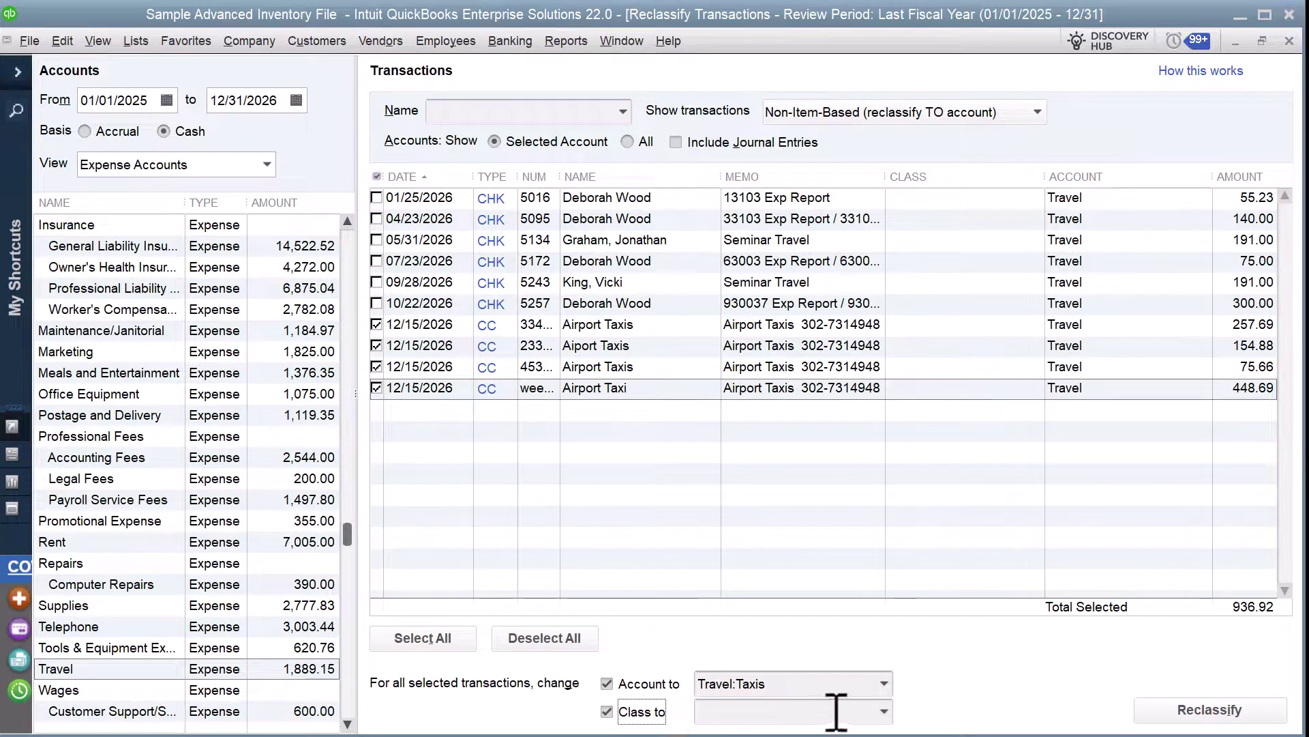
click(883, 712)
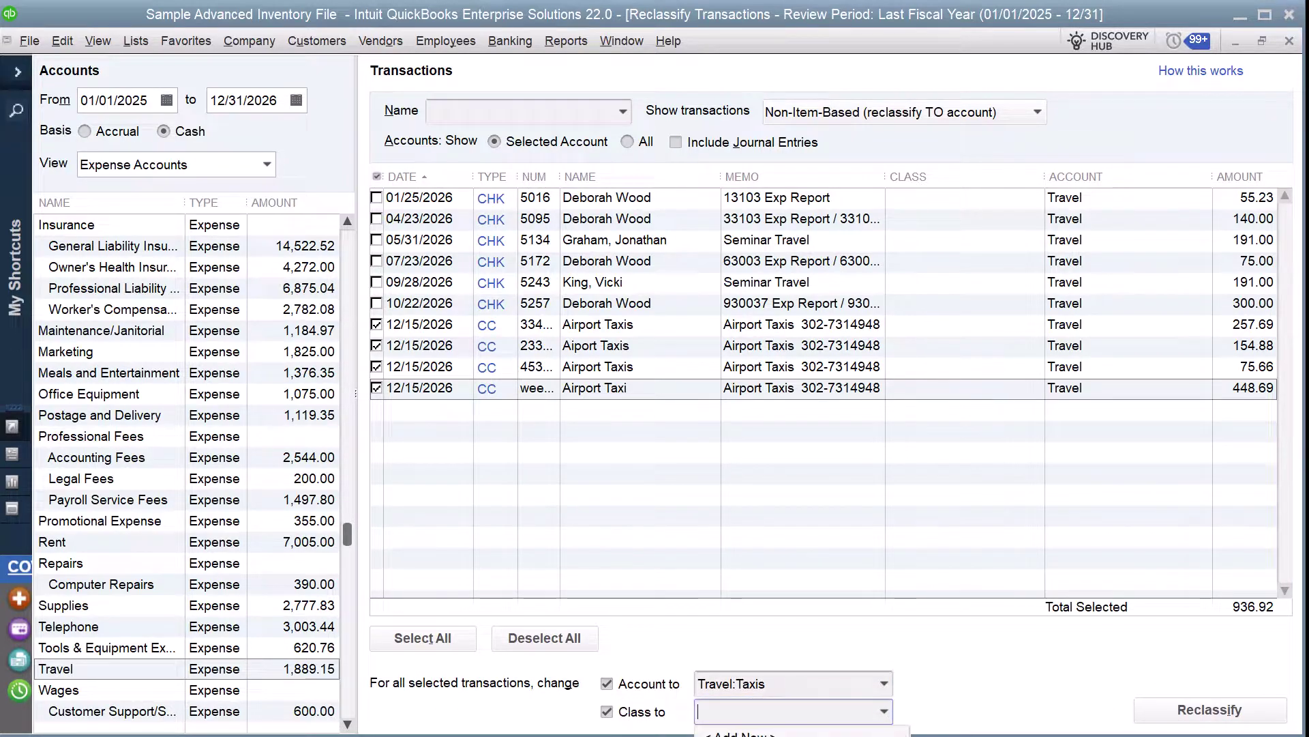
click(838, 735)
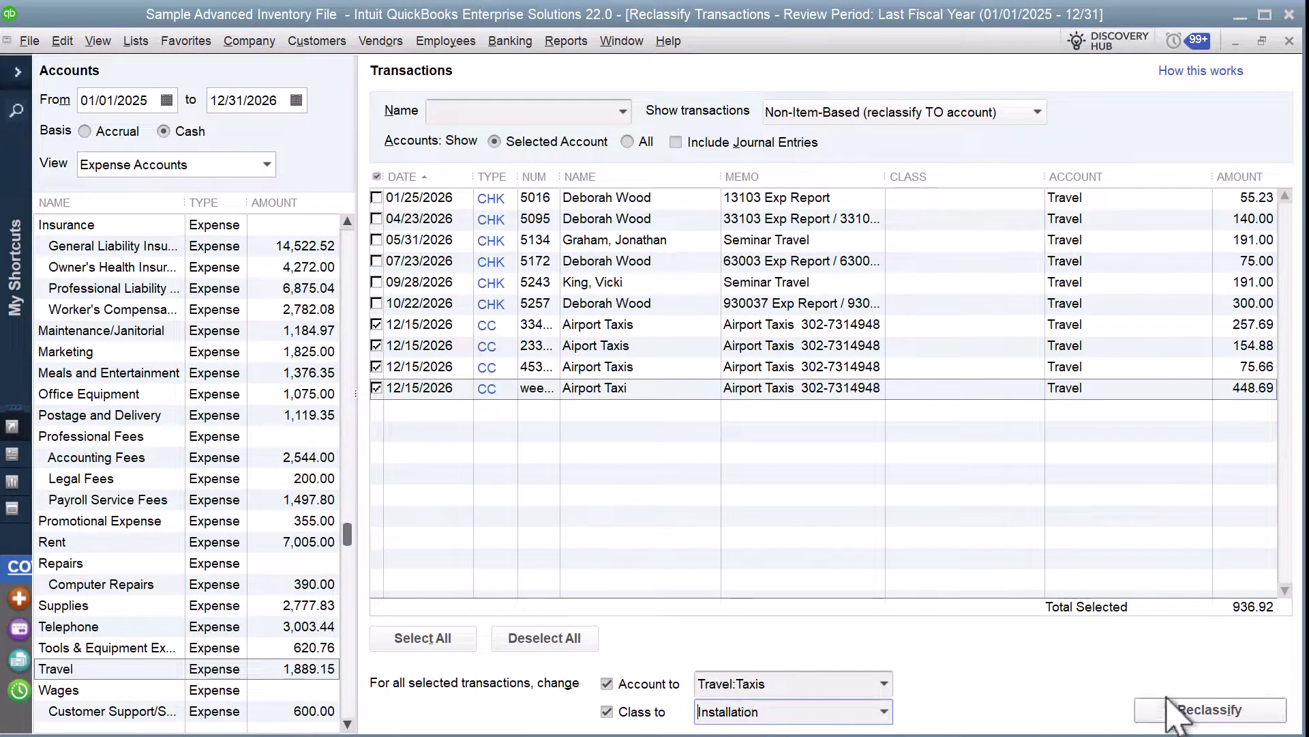
click(1195, 710)
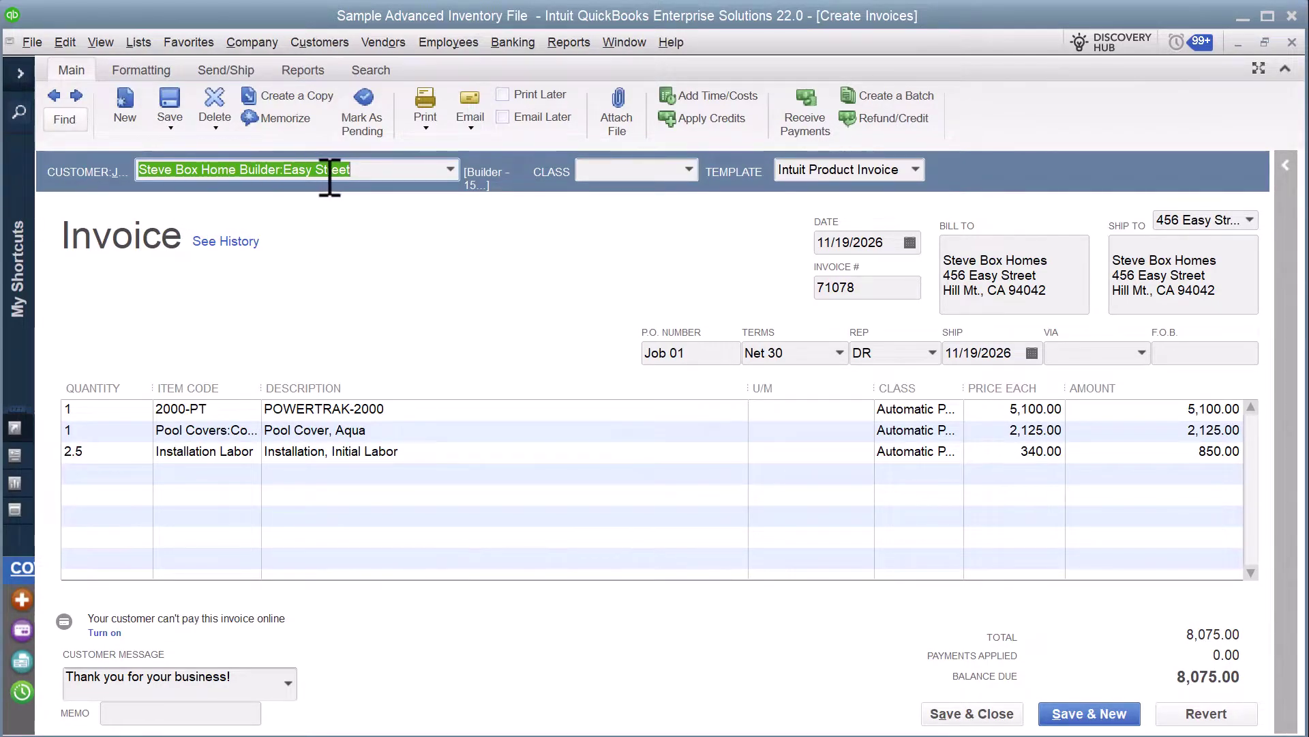
Confirm invoice 71078 uses the Easy Street job and sales rep DR, then close it unchanged
drag(365, 171, 290, 170)
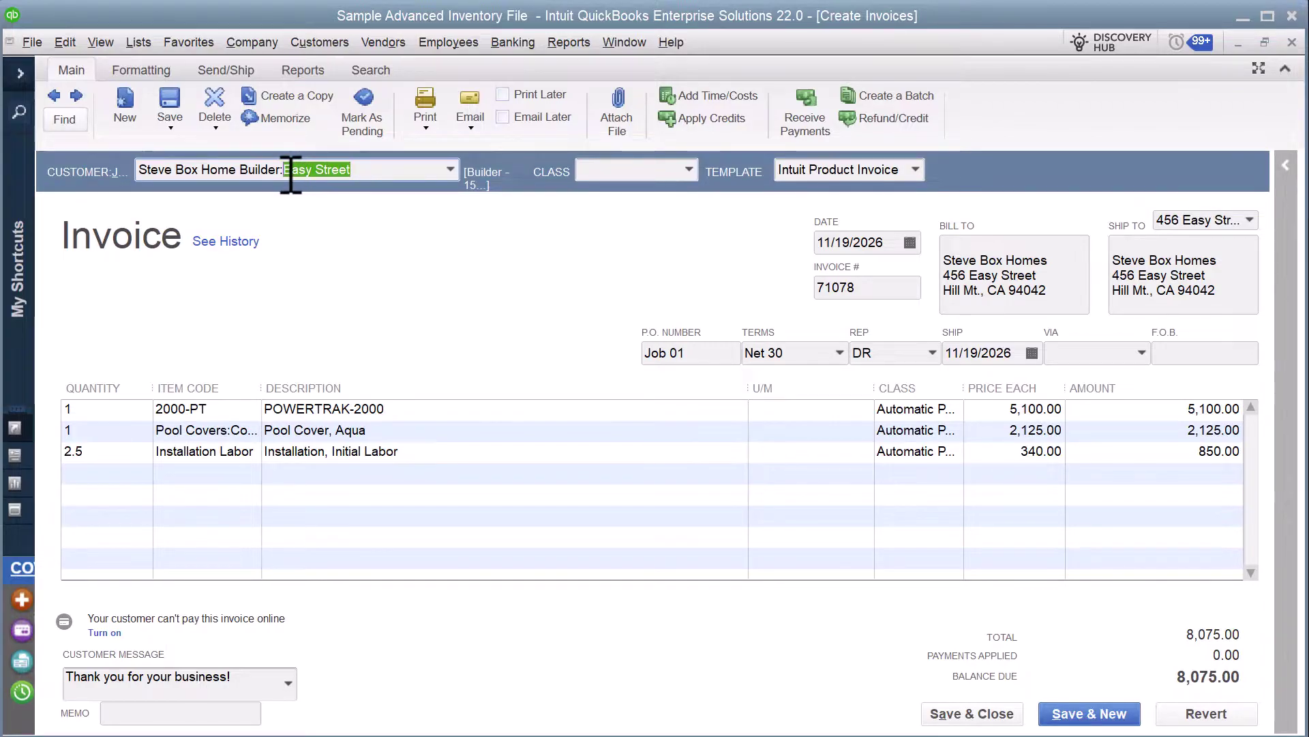
click(450, 170)
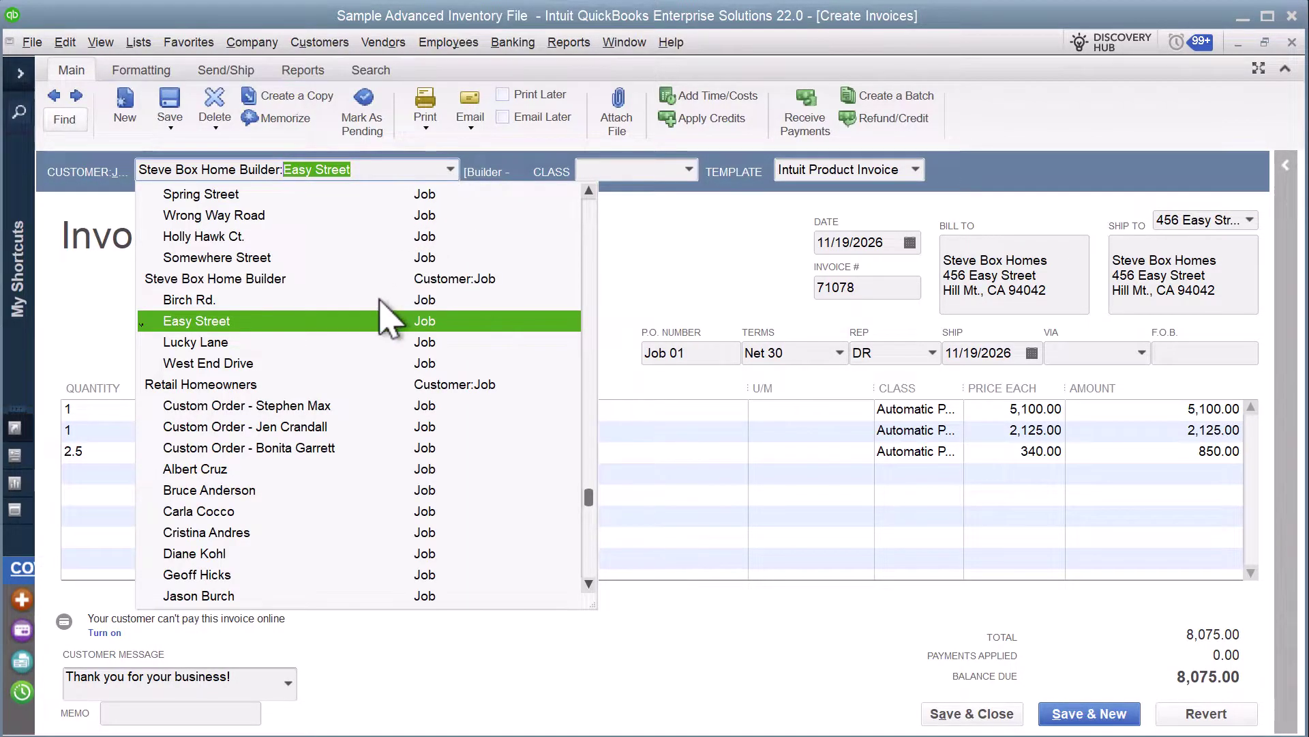
click(634, 268)
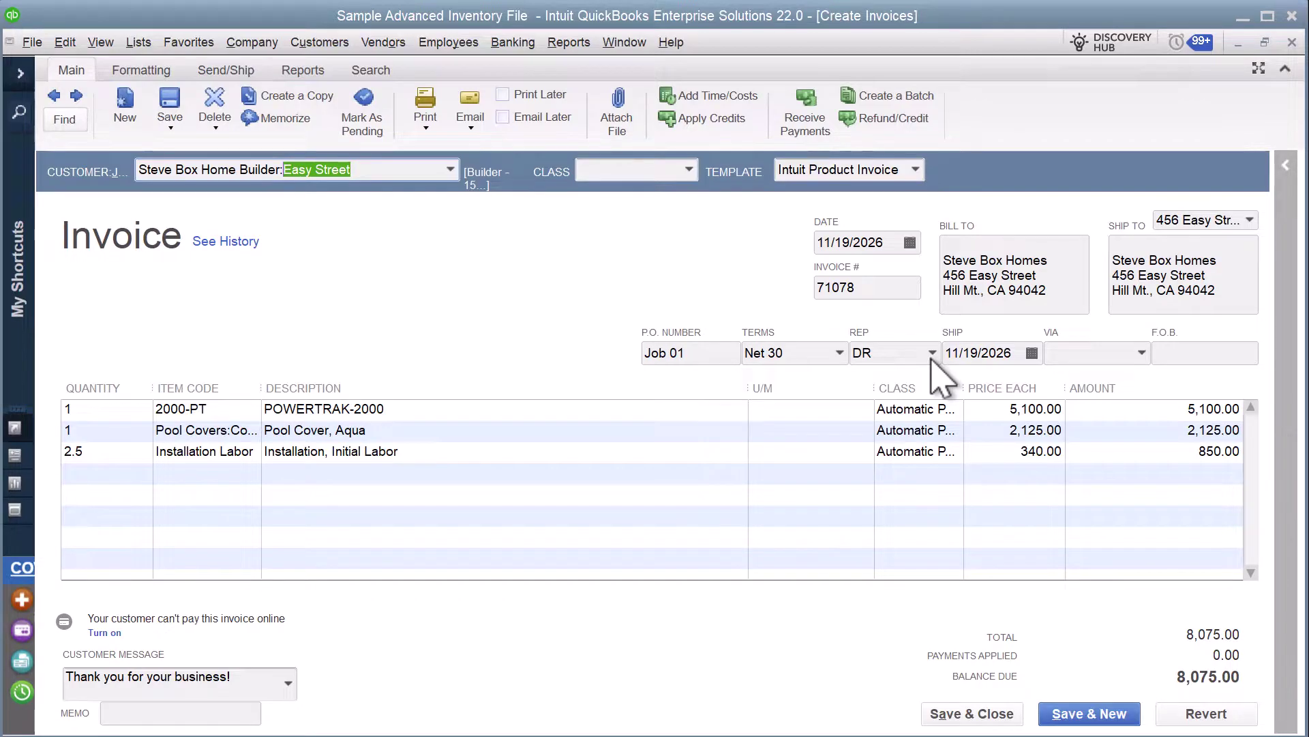
click(886, 353)
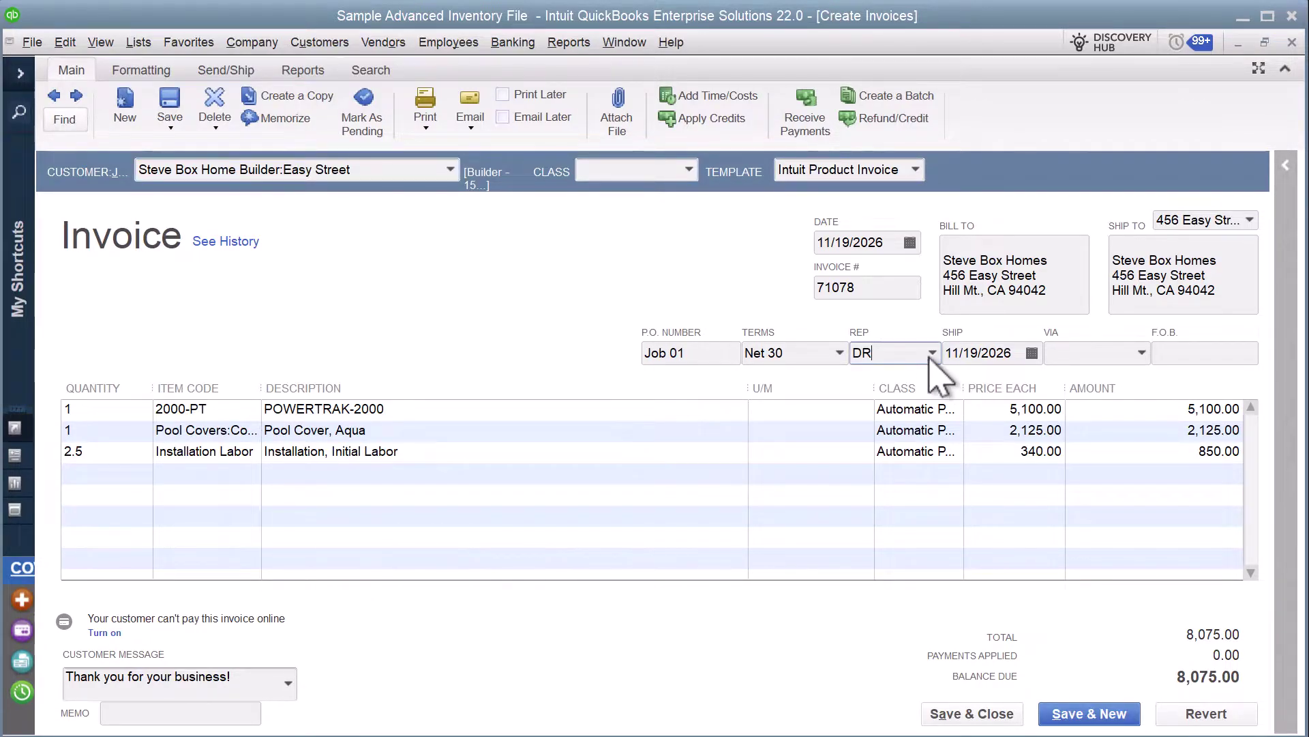
click(930, 354)
click(930, 354)
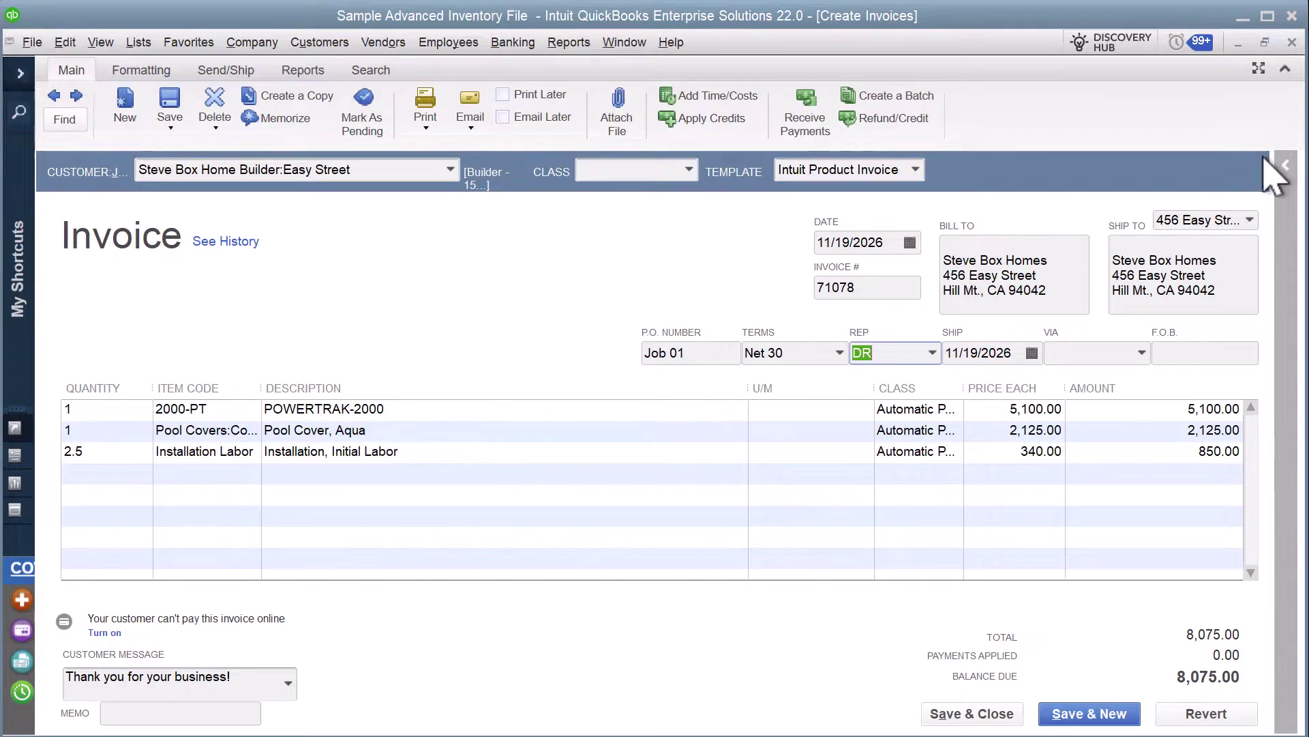
click(1292, 42)
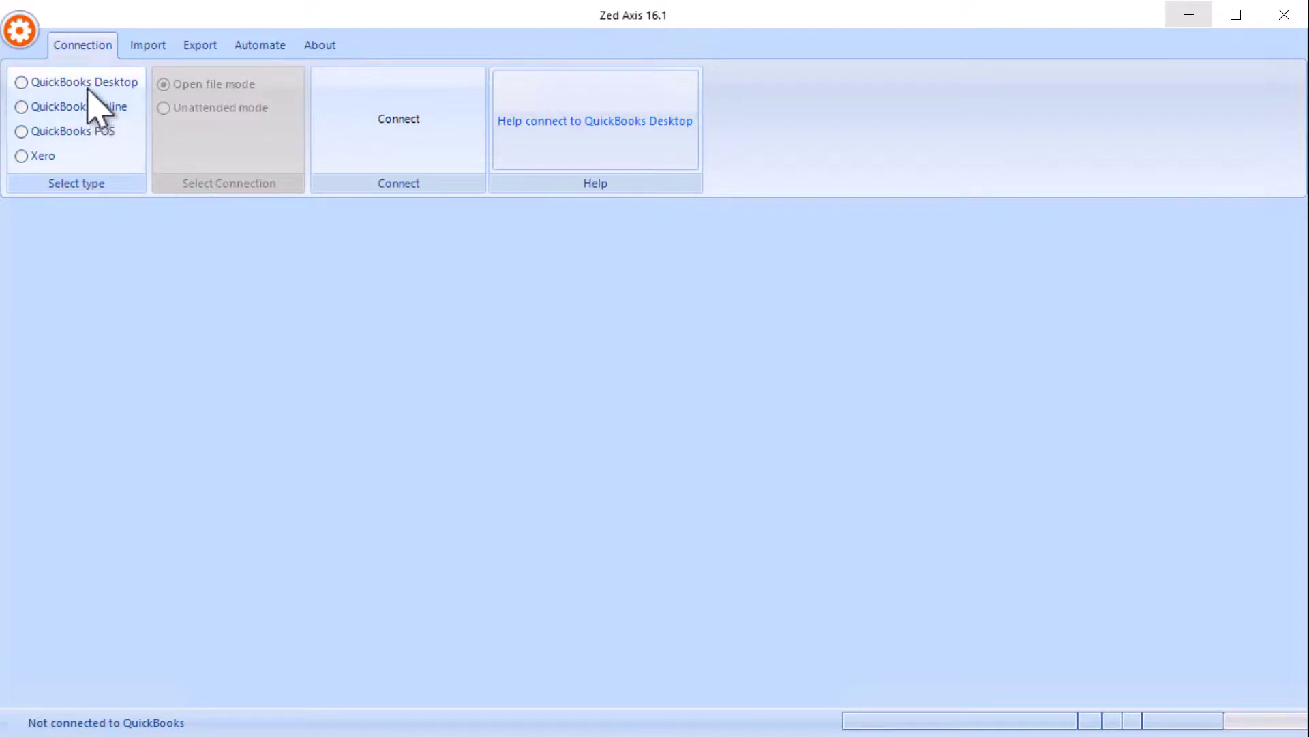
Connect Zed Axis to the open QuickBooks Desktop company file and go to the Export tab
click(87, 86)
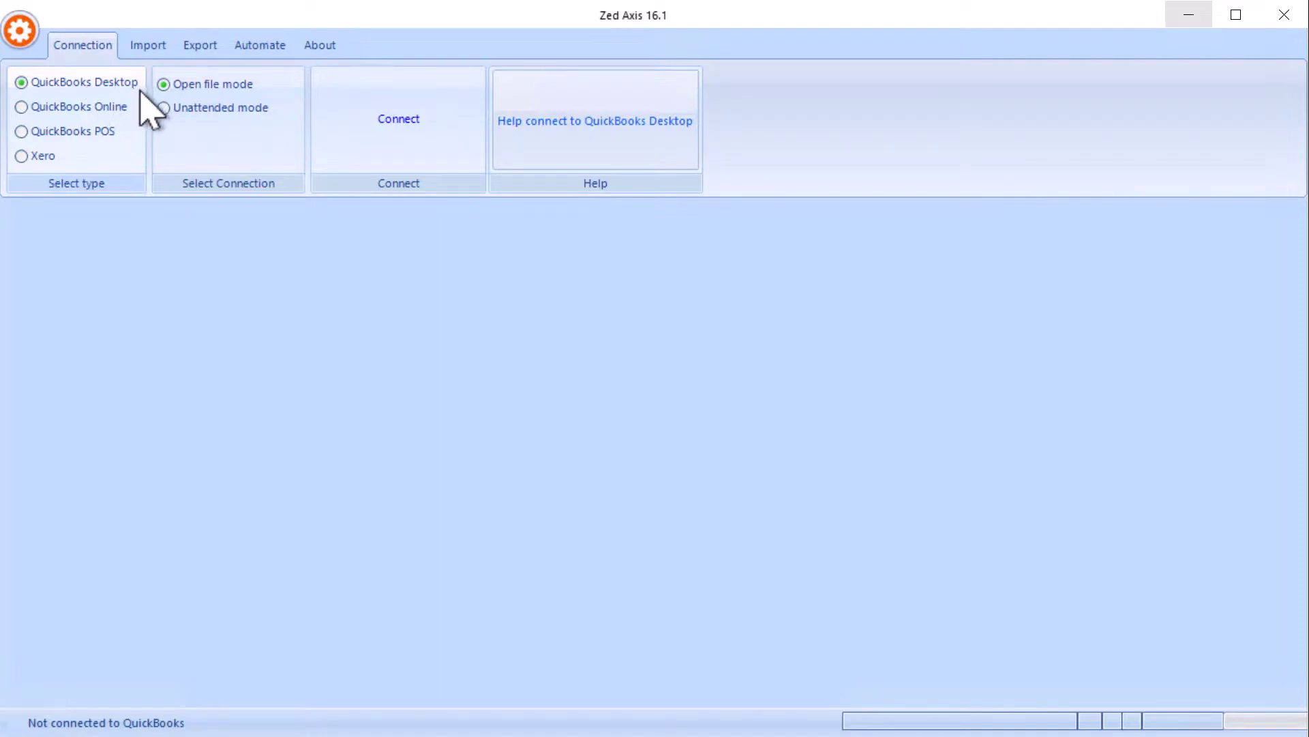
click(419, 120)
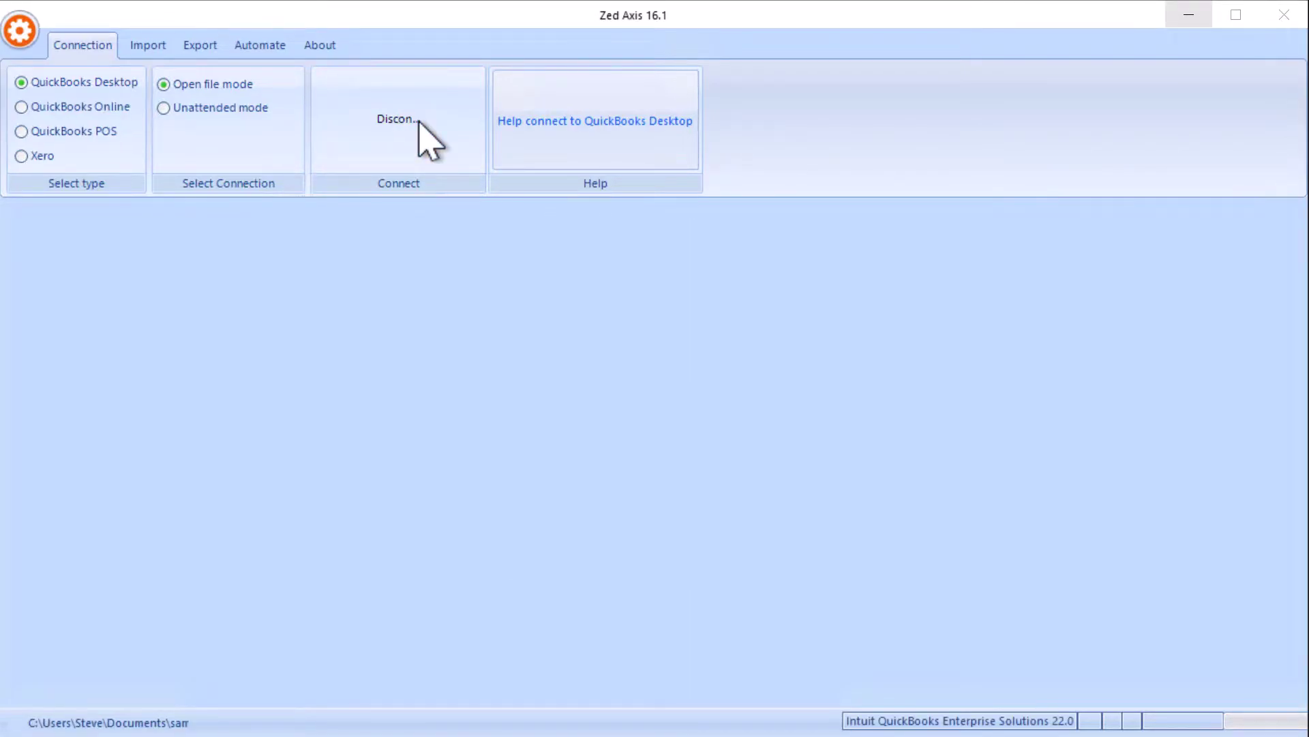
key(Return)
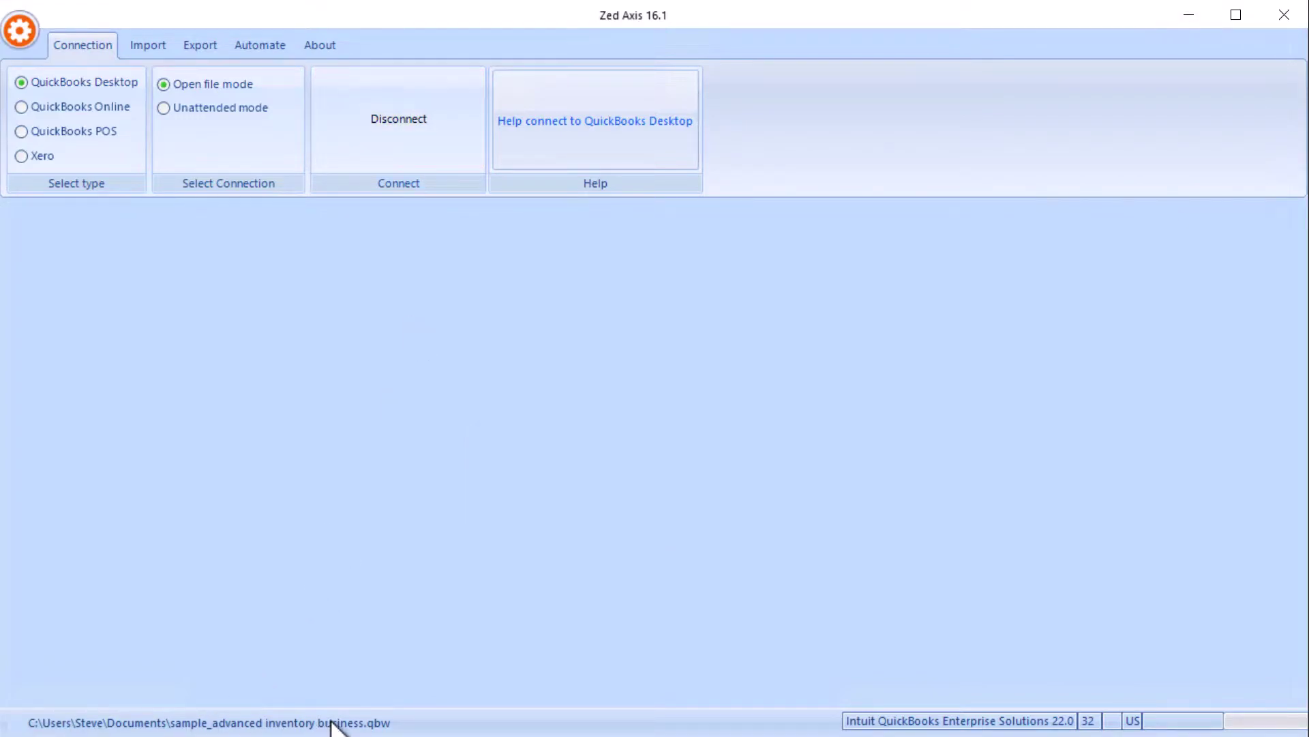
click(155, 47)
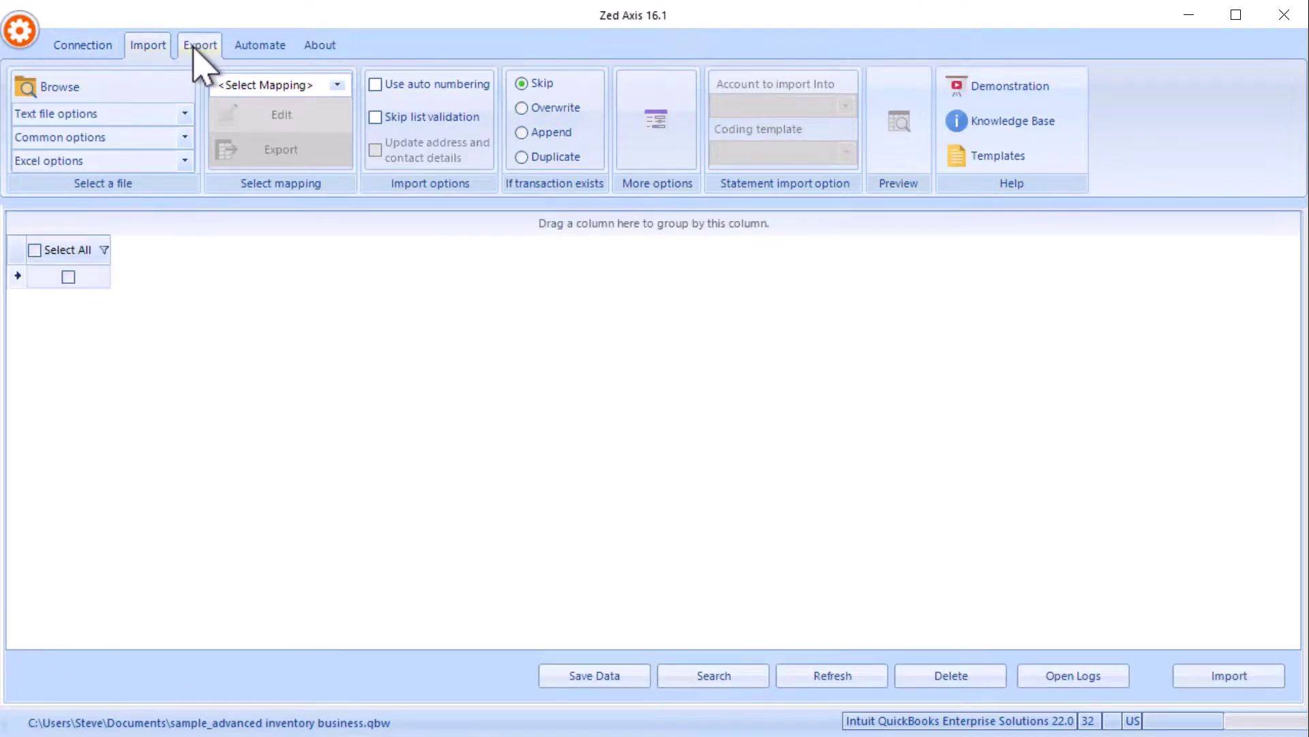
click(195, 47)
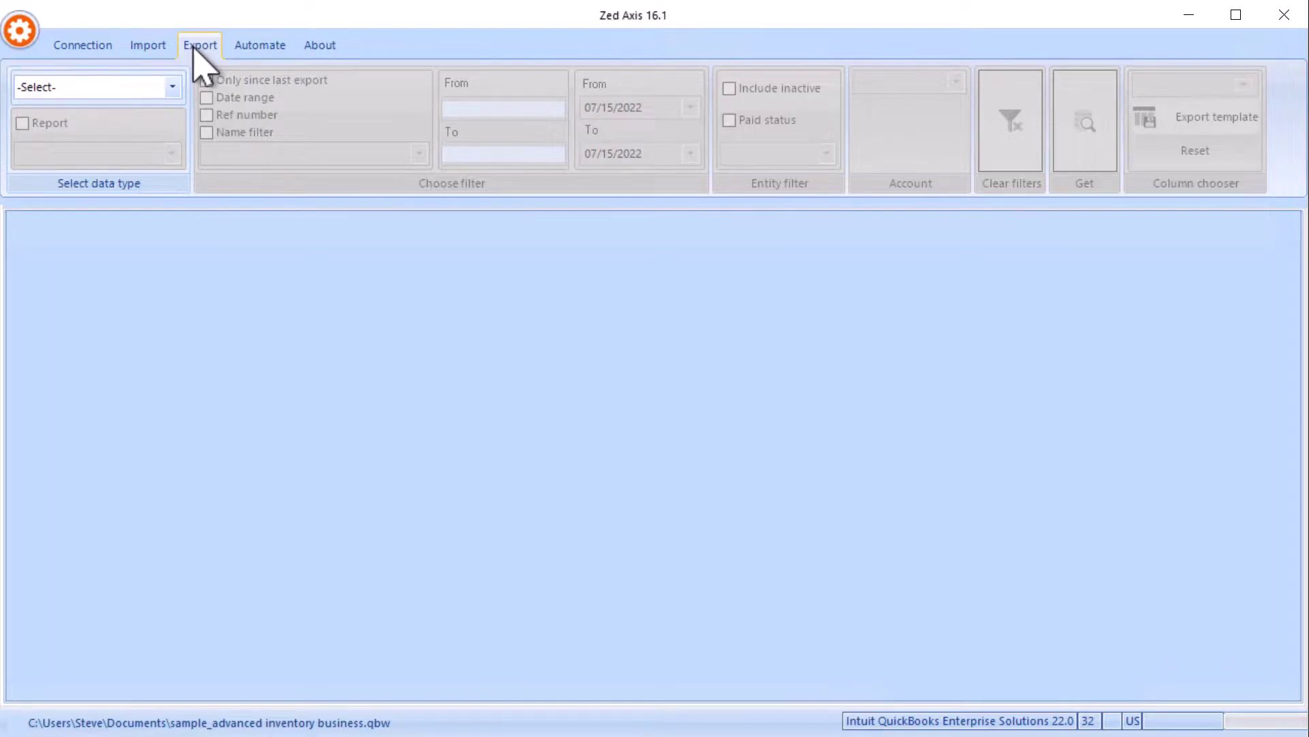
Choose Invoice as the data type to export
click(173, 87)
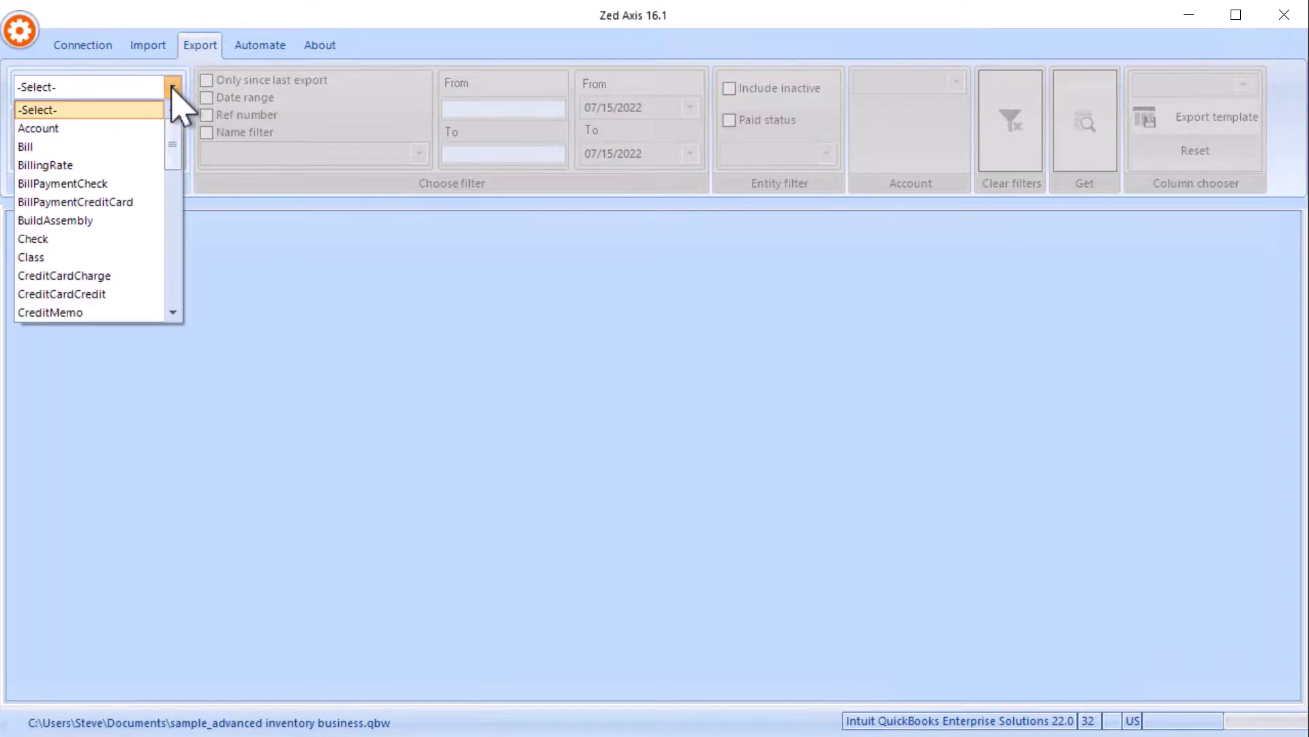
key(i)
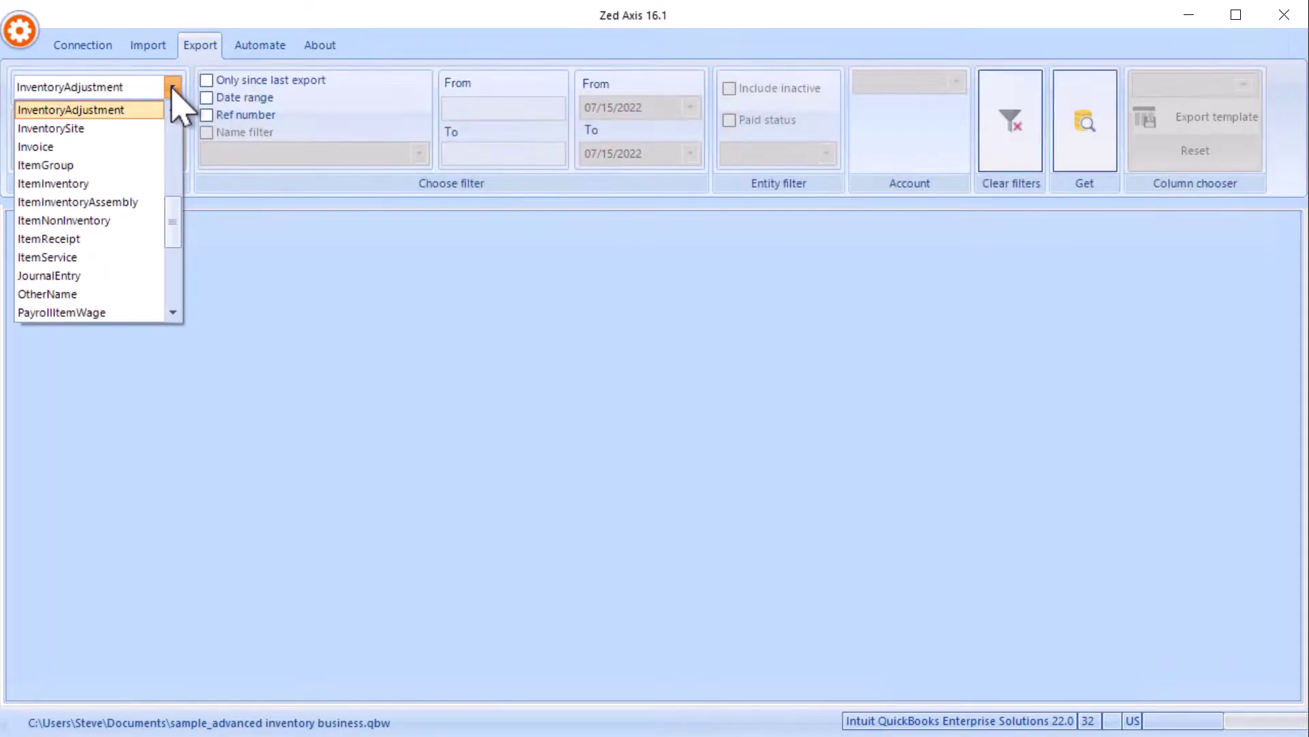
click(99, 148)
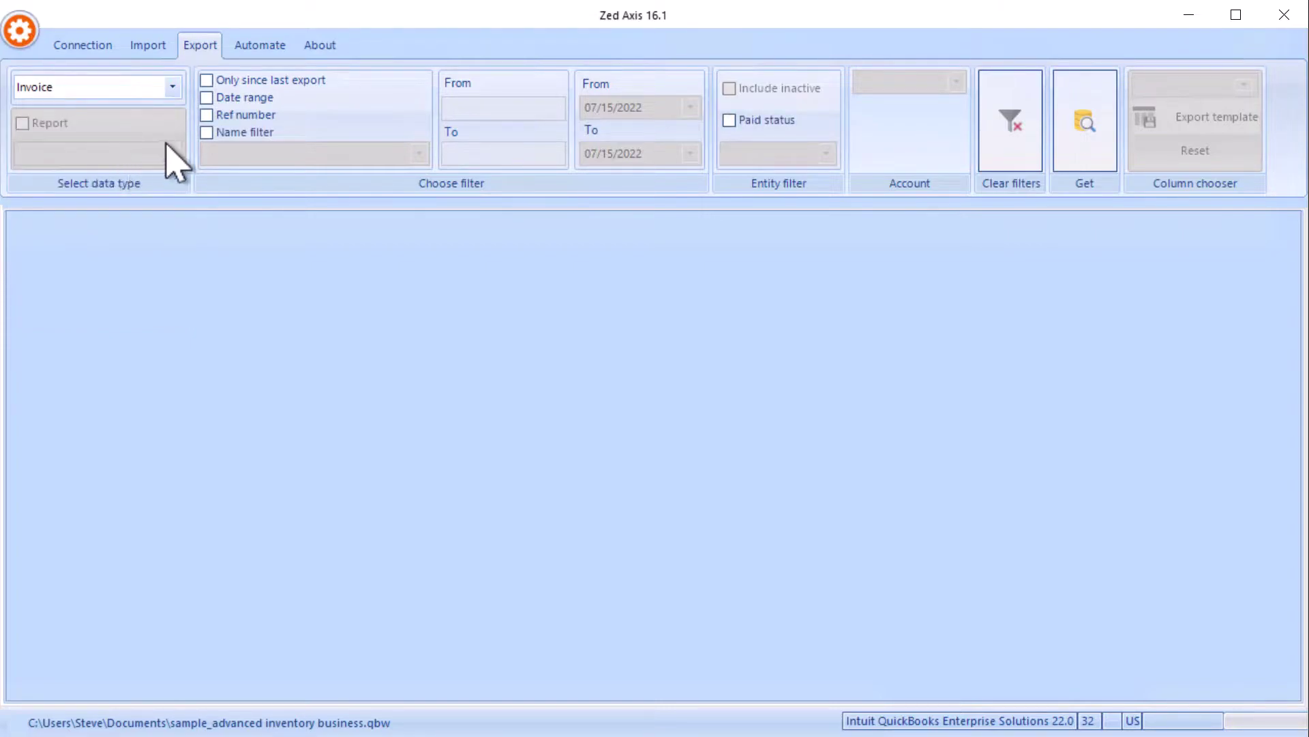
Filter the export by name to Steve Box Home Builder:Easy Street
click(206, 132)
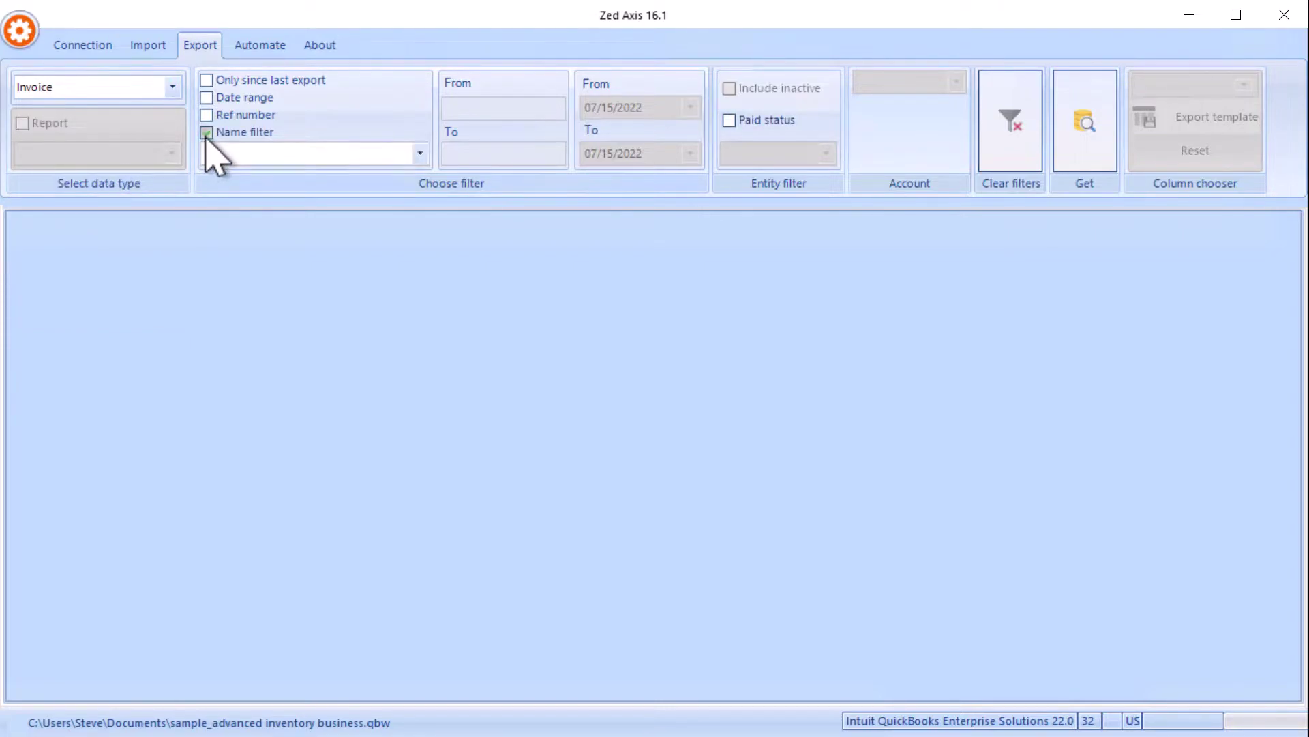
click(420, 153)
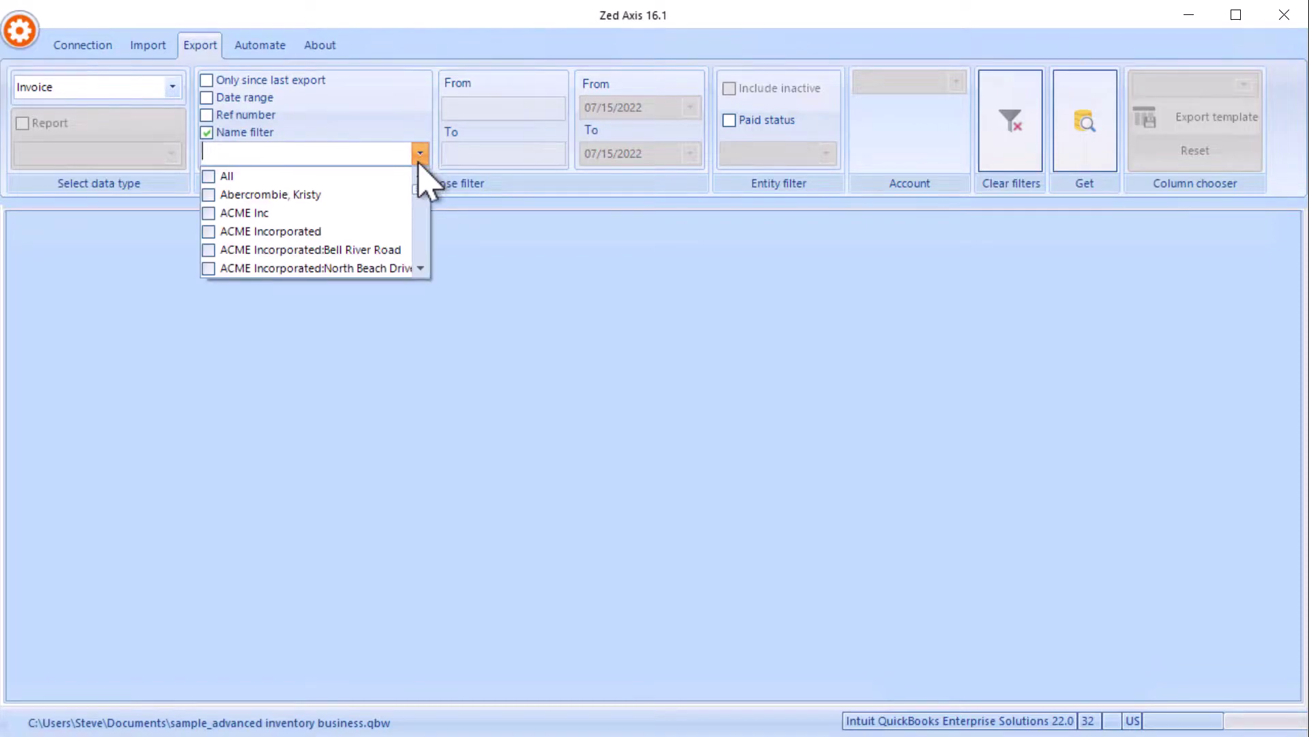
text(steve Box Home Builder)
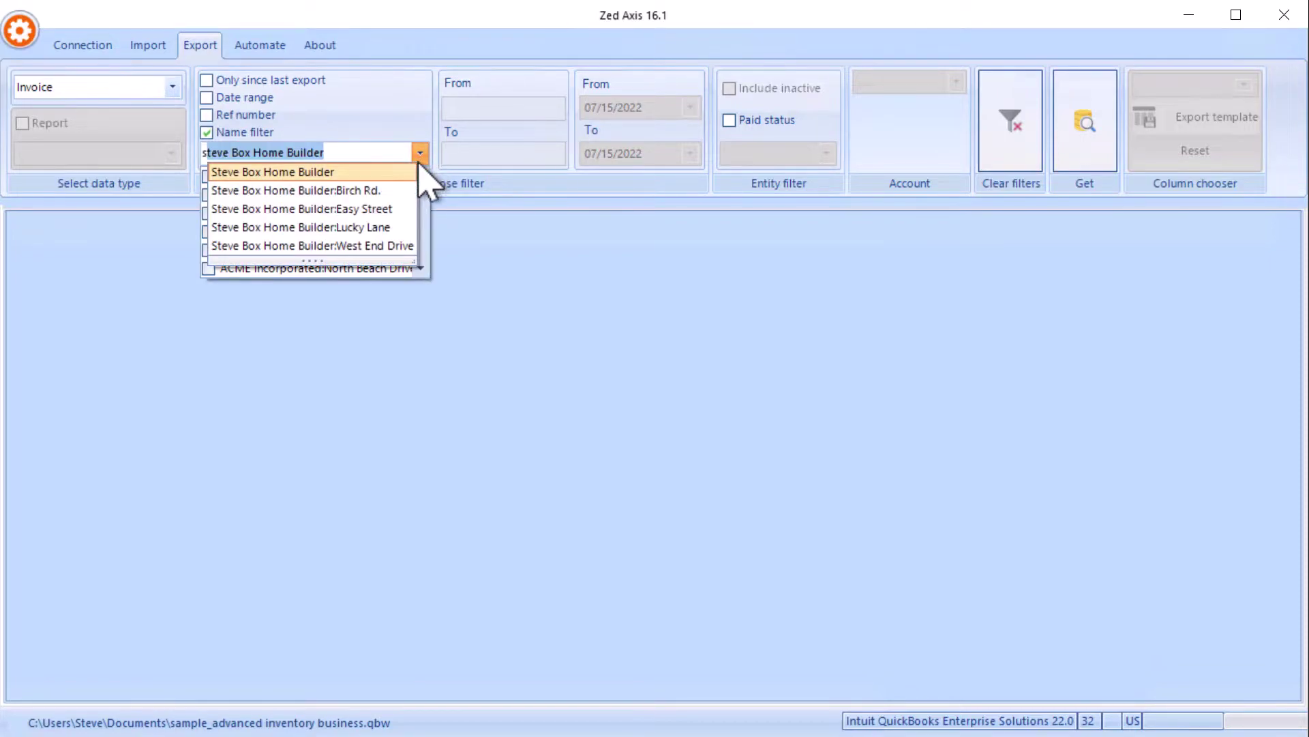
click(380, 208)
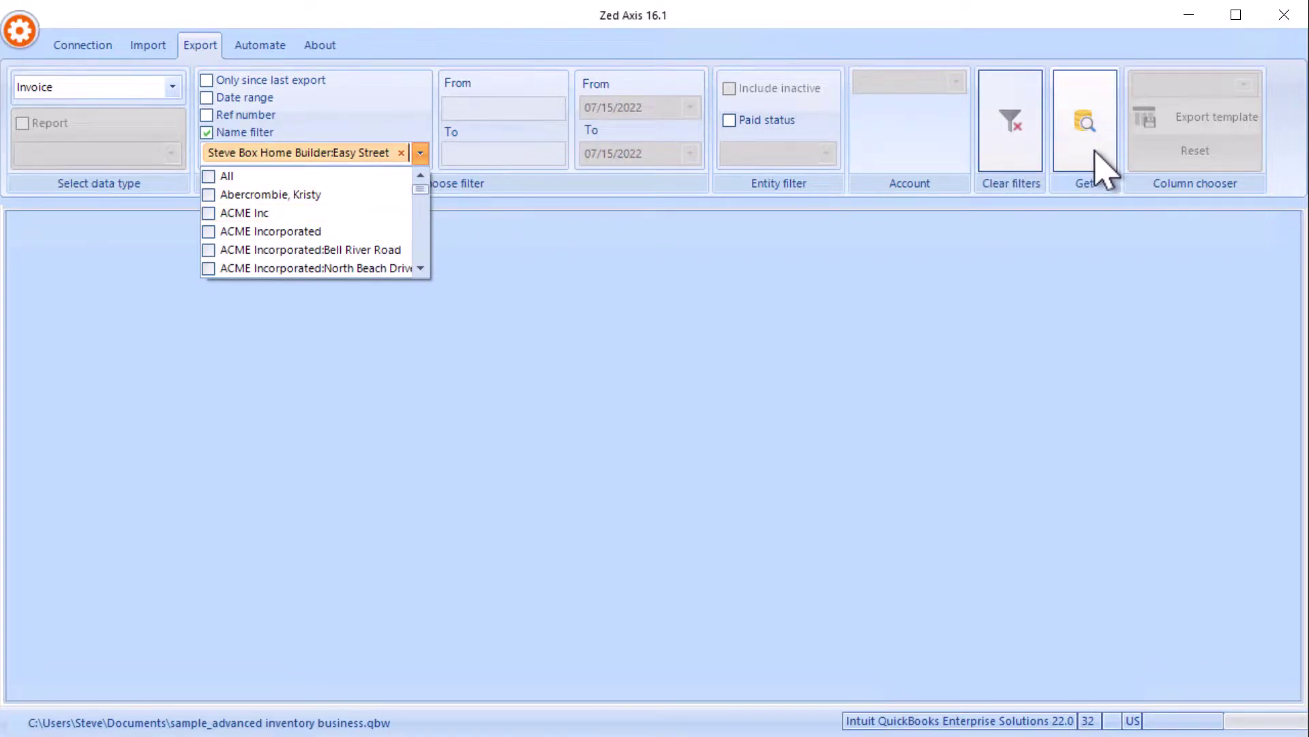
click(1096, 151)
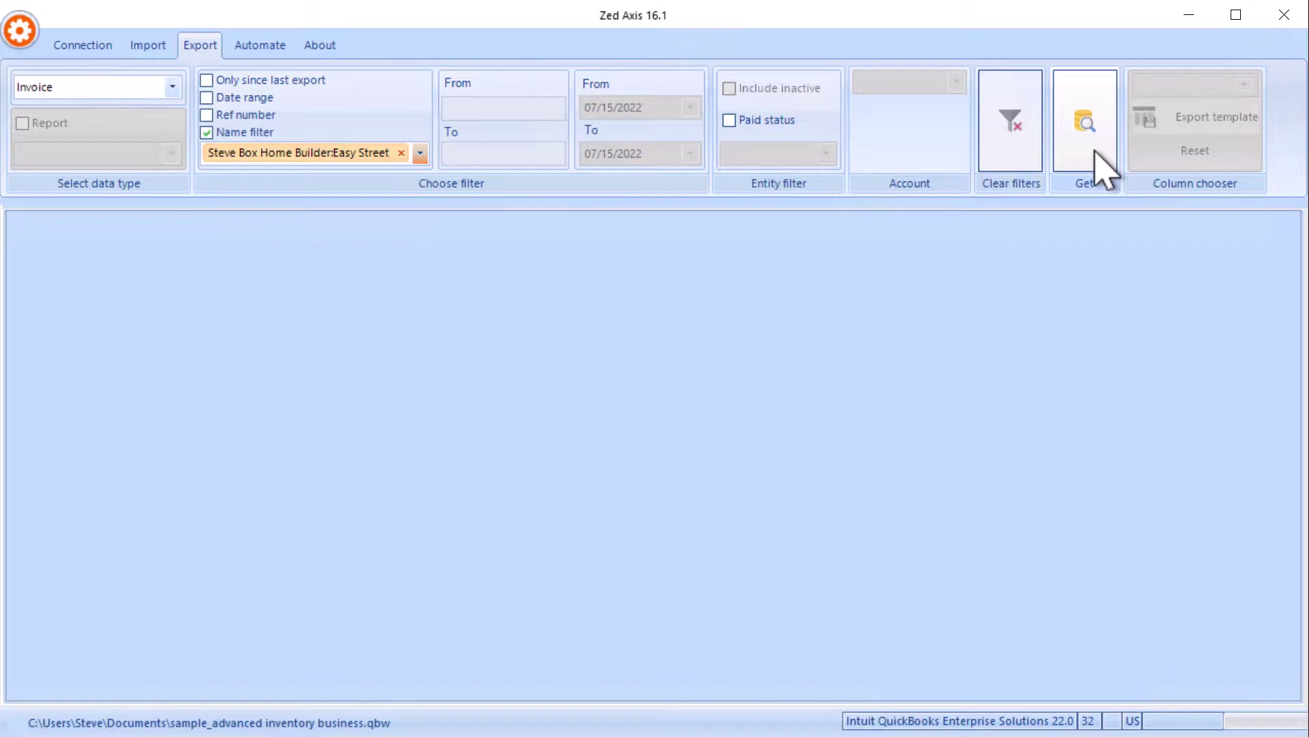
Fetch the matching Easy Street invoices and choose Excel 2007 as the export format
click(1096, 151)
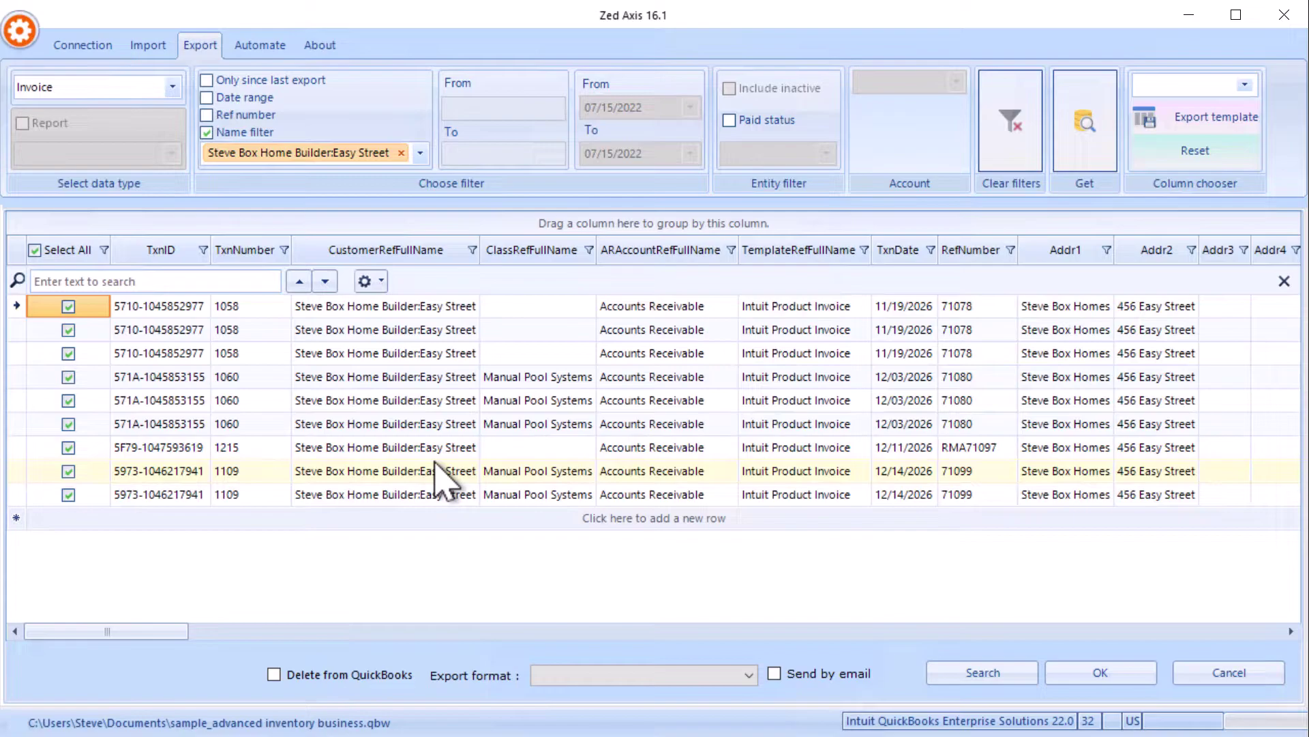
click(555, 676)
click(571, 692)
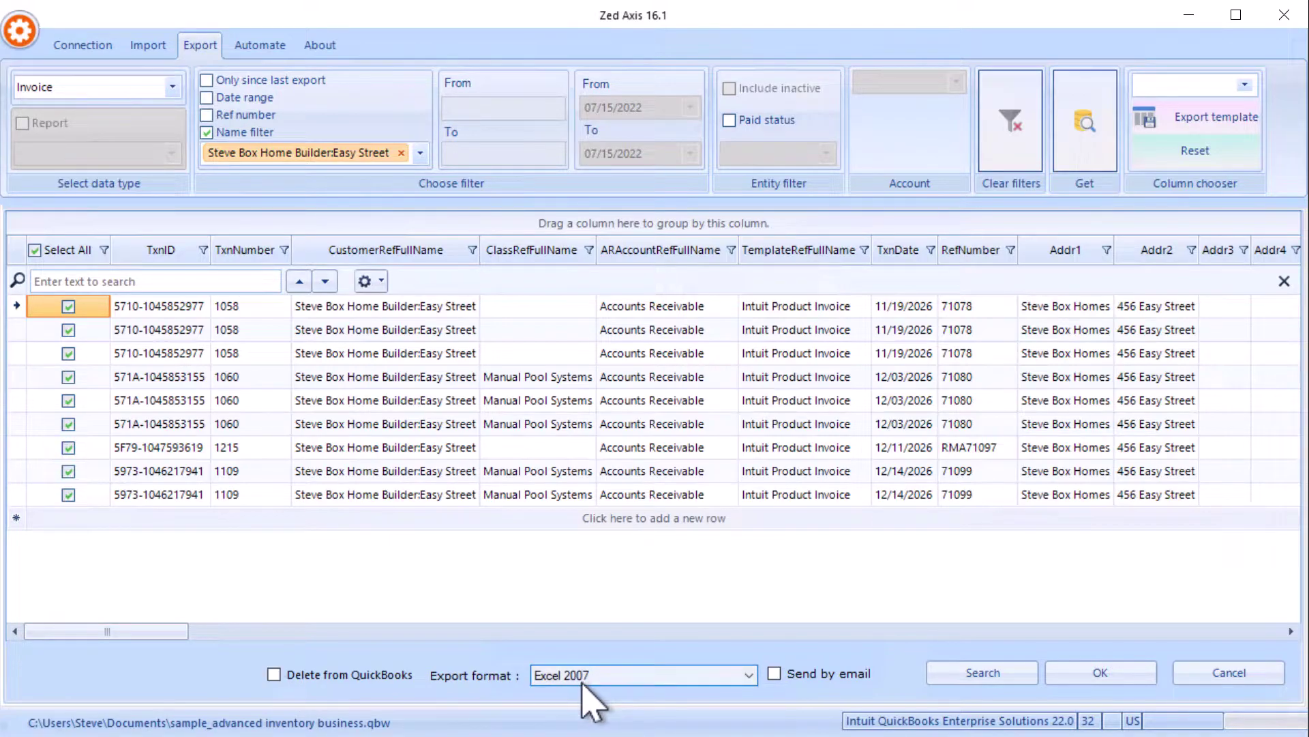
Export the invoice rows to the Desktop as 'Invoices for editting'
click(1089, 678)
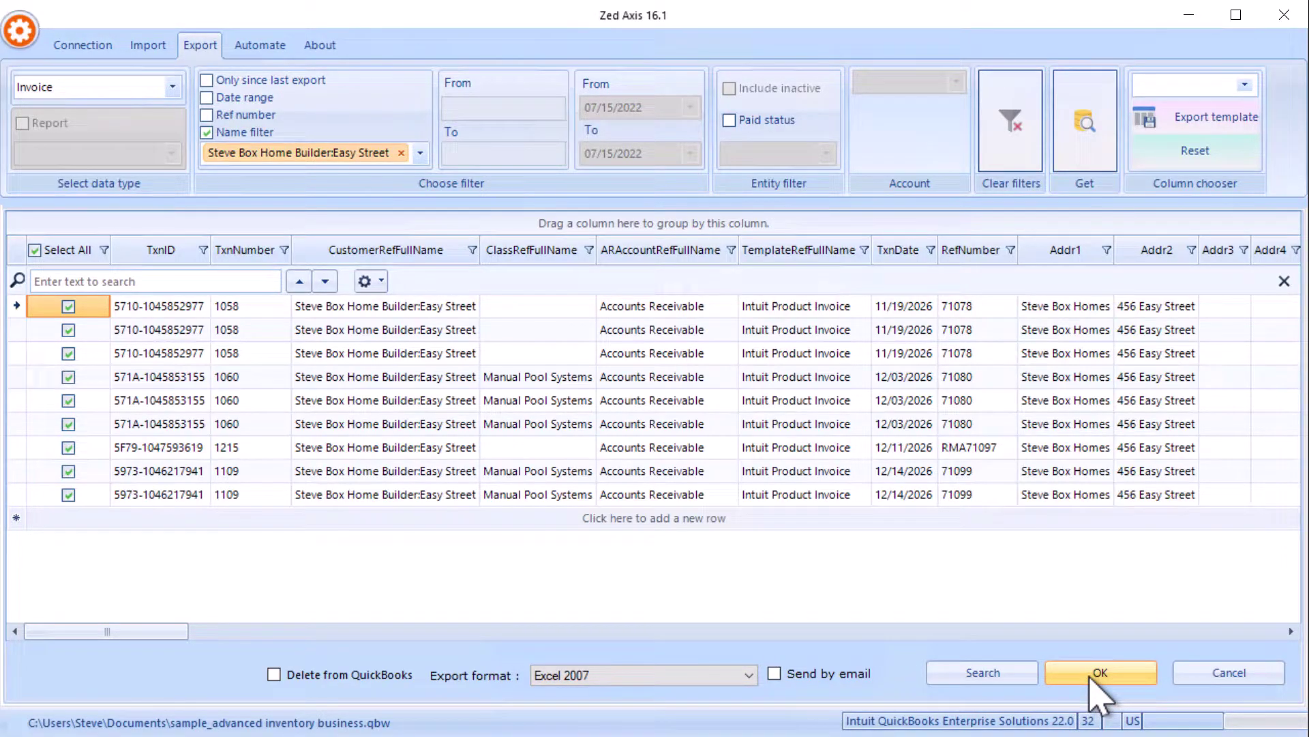
text(Inoic)
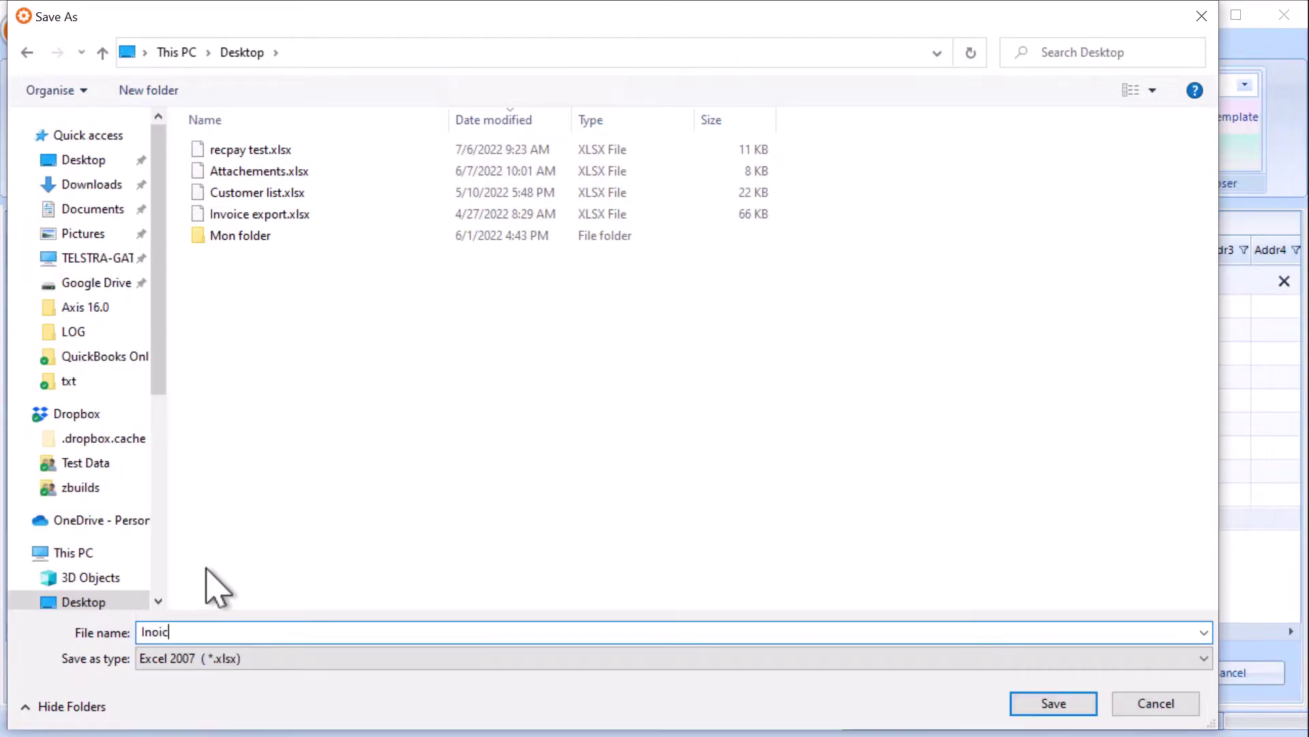
key(BackSpace)
key(BackSpace)
key(BackSpace)
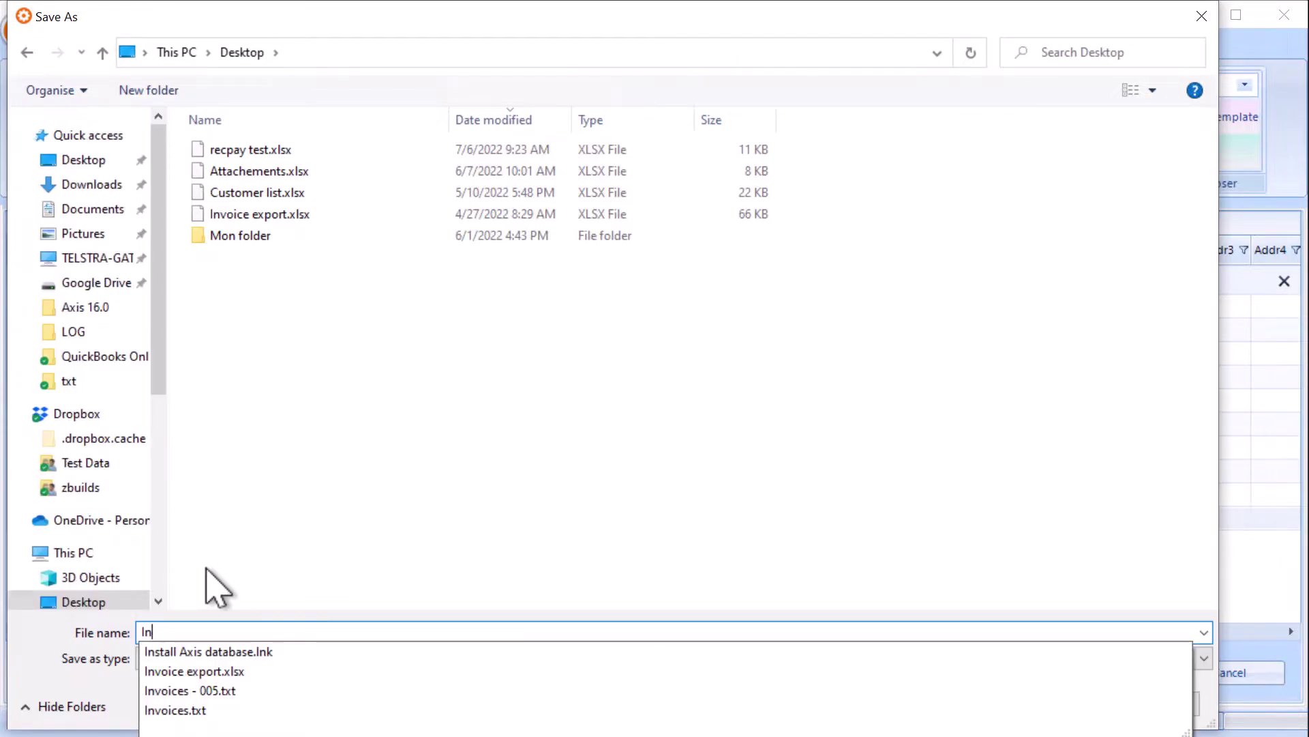
text(voices for )
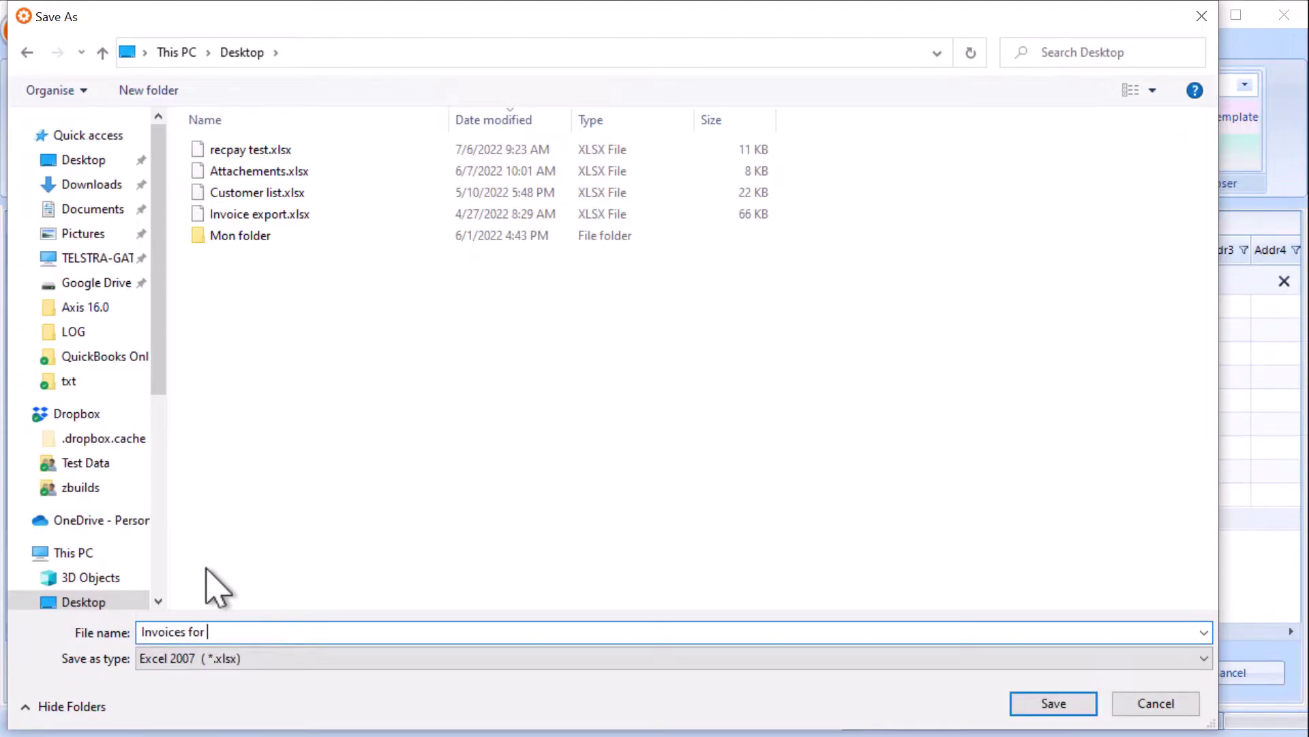
text(editting)
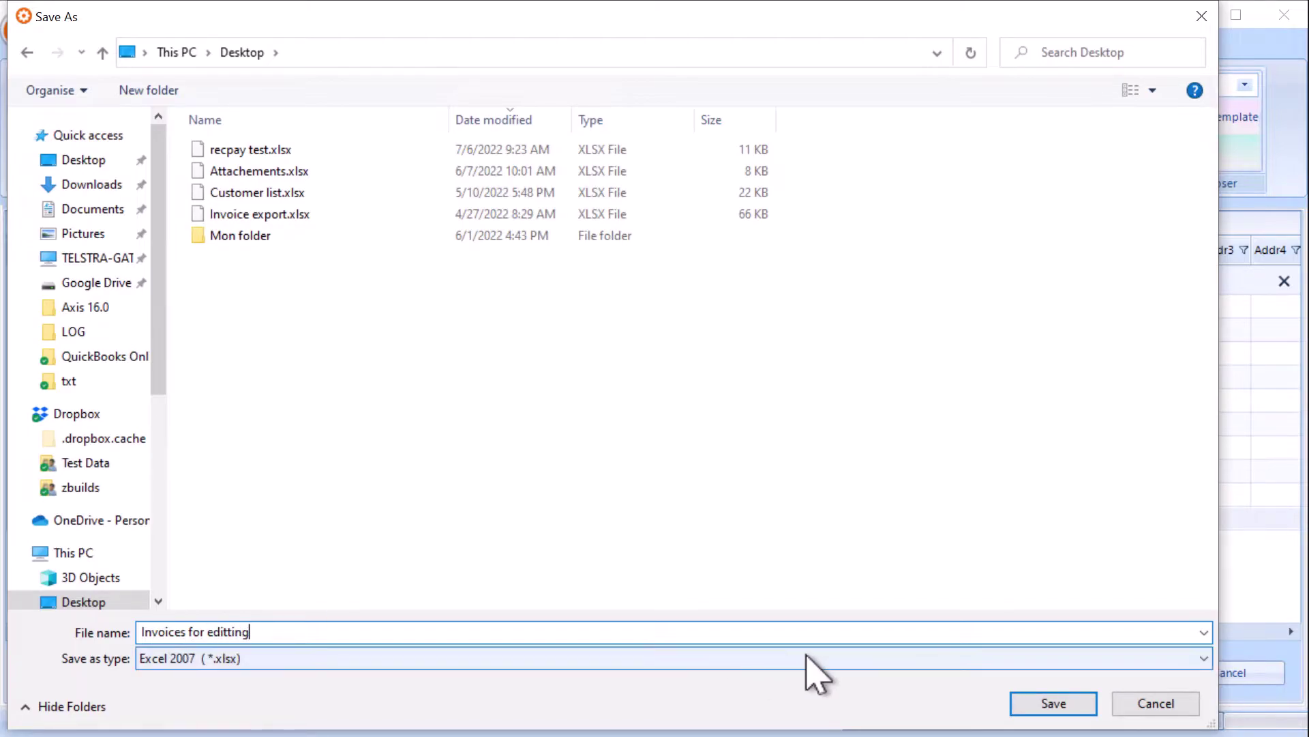
click(1042, 704)
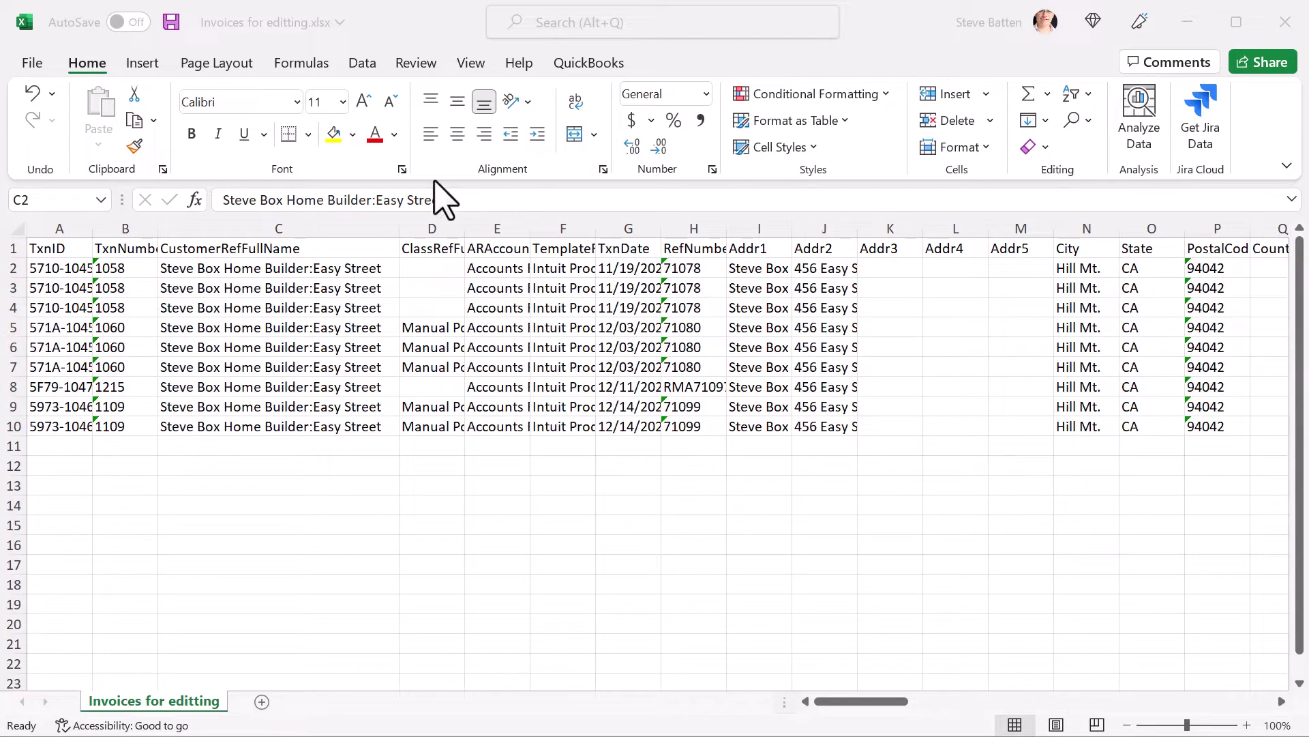
Check the workbook's file name and location, then glance at the QuickBooks invoice list
click(218, 22)
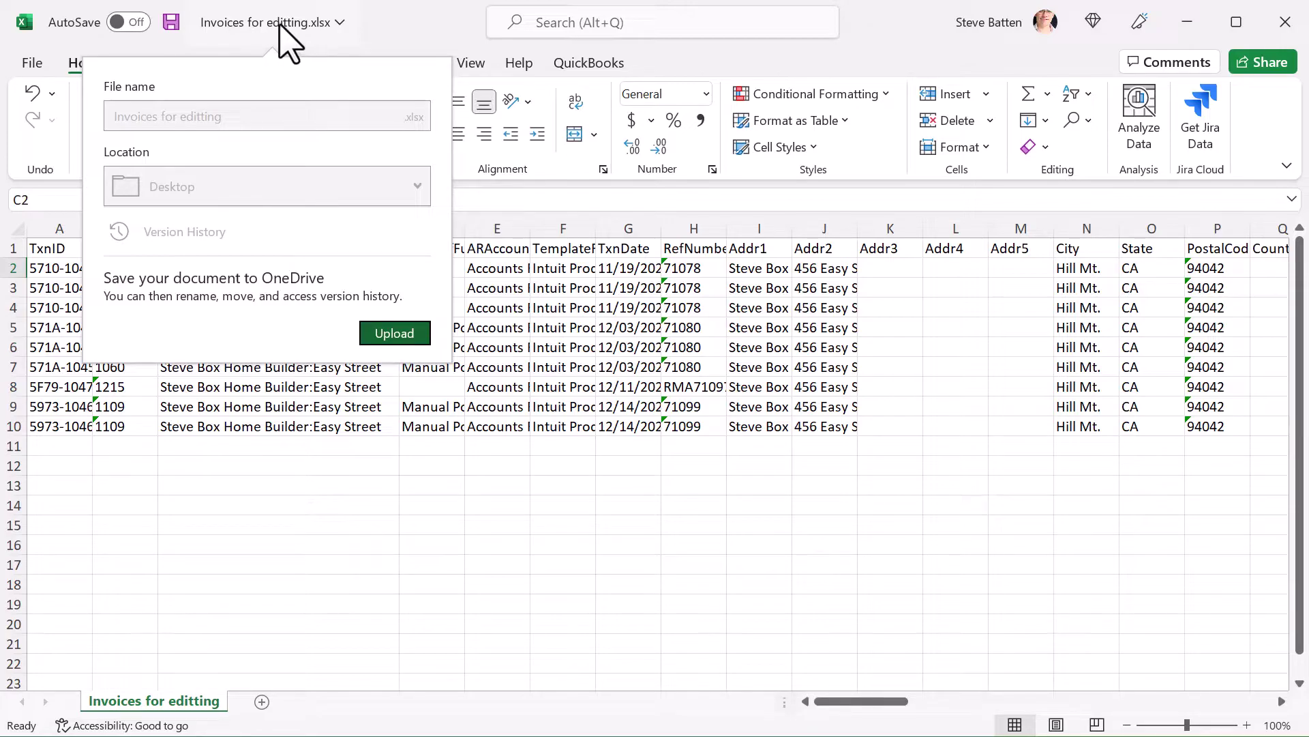
click(555, 307)
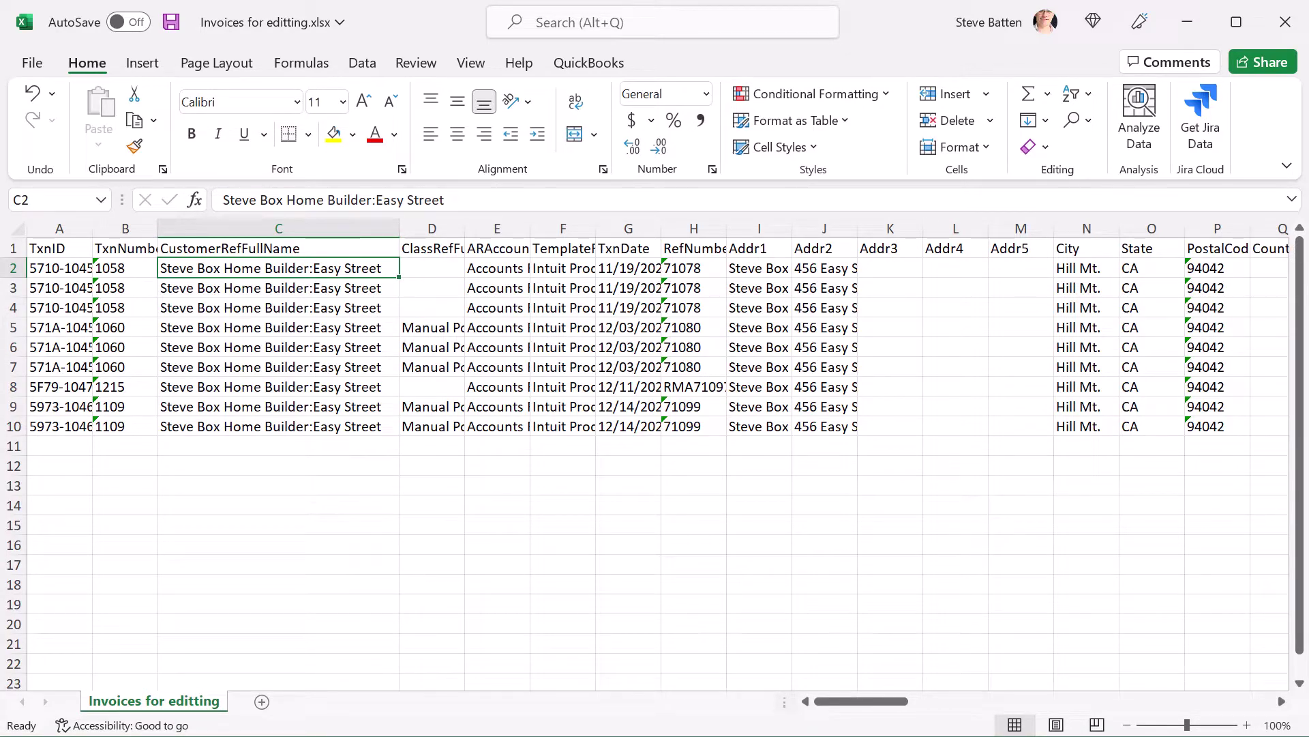
key(alt+Tab)
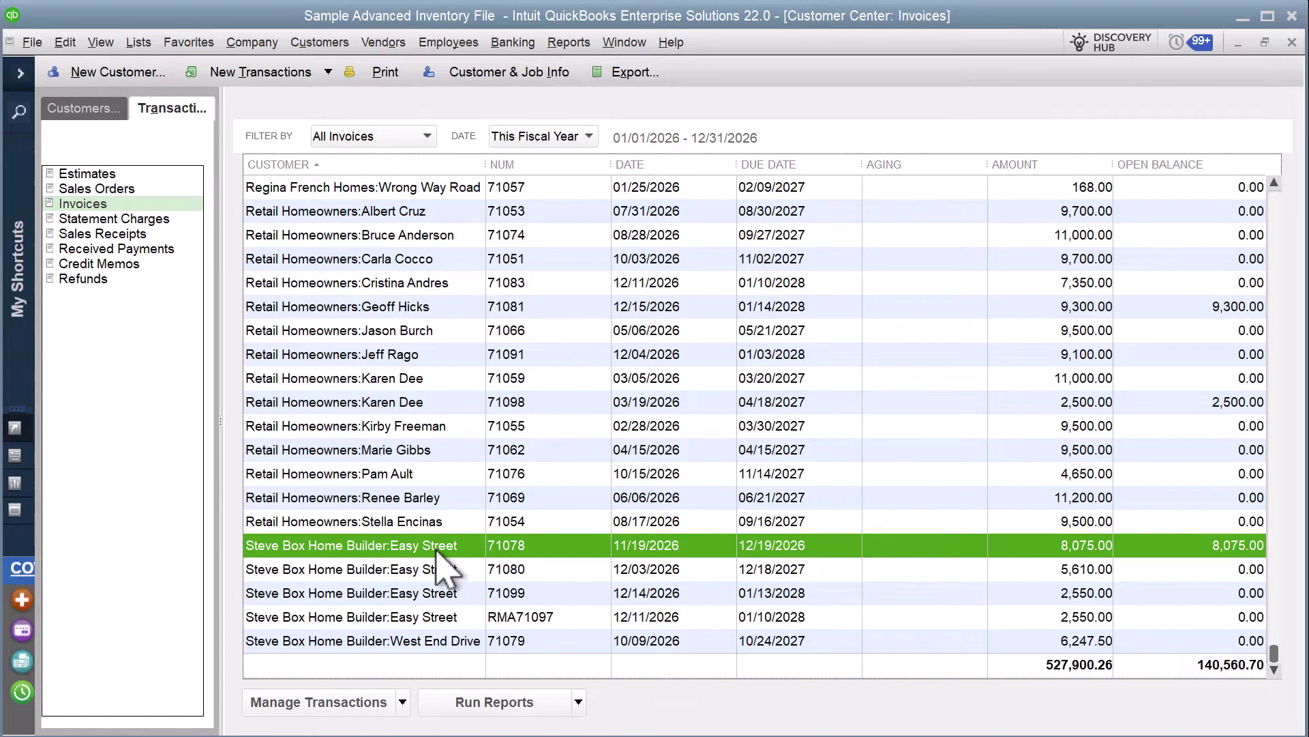
Change C2's job to Birch Rd and fill it down through C10
key(alt+Tab)
text(Bi)
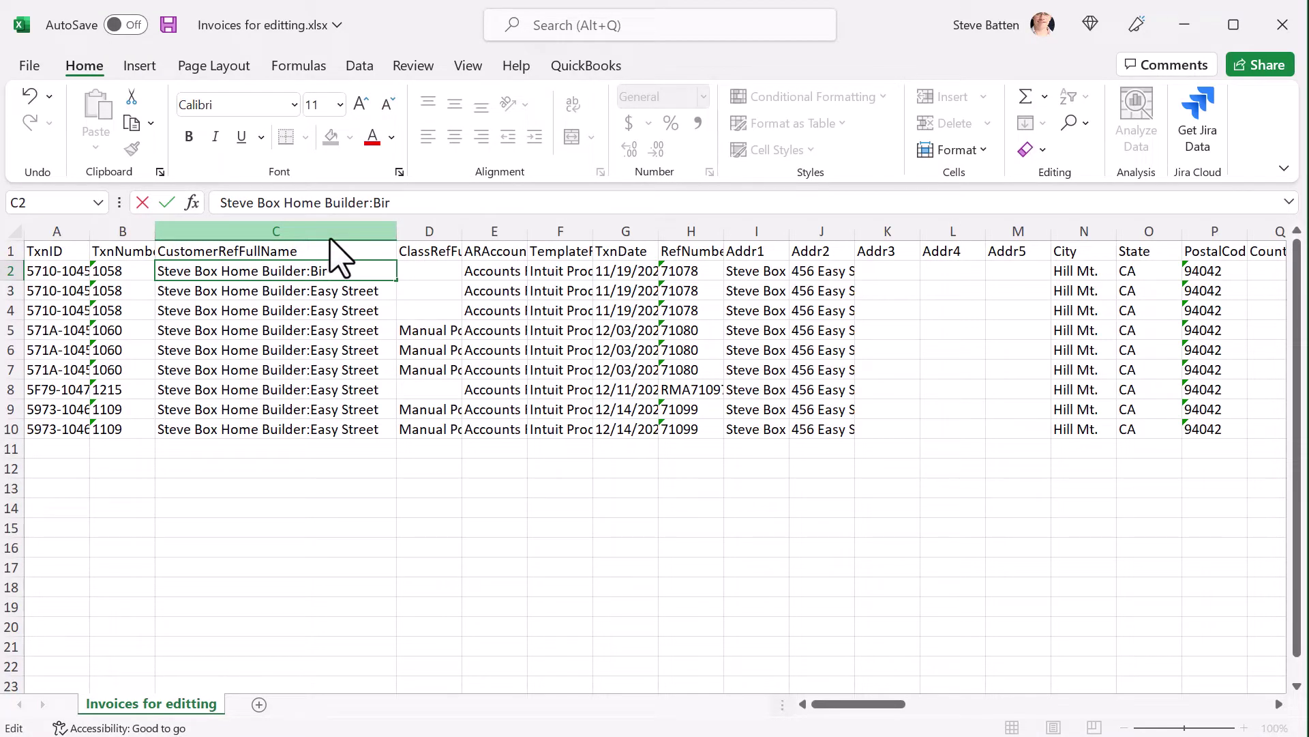
text(rch Rd)
key(Return)
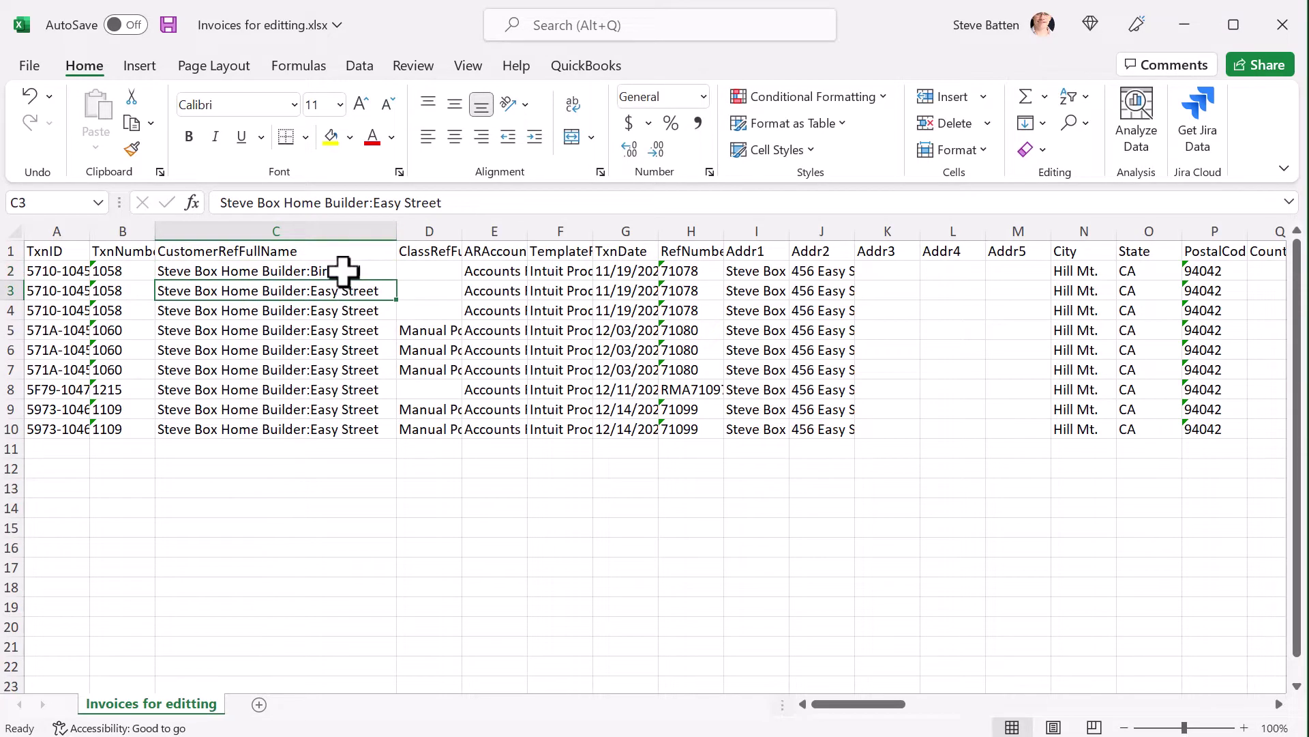
click(344, 270)
drag(397, 281, 389, 433)
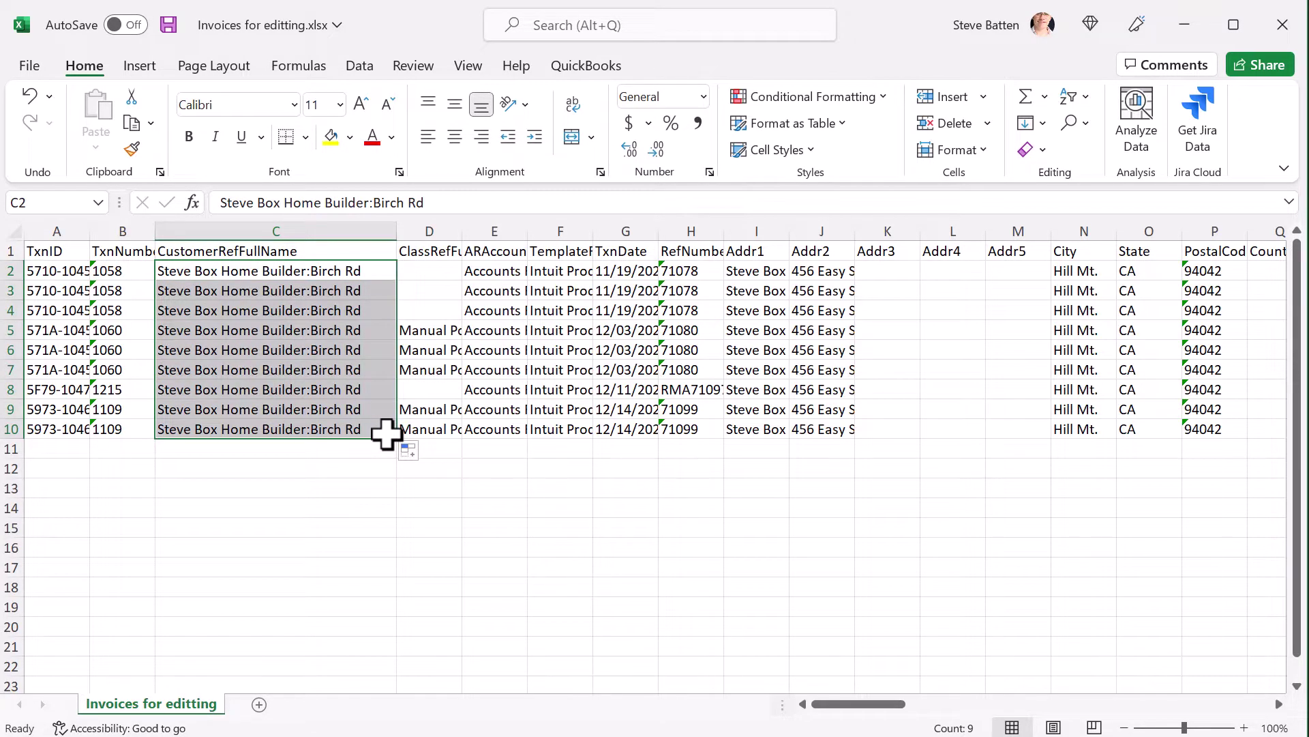
click(690, 369)
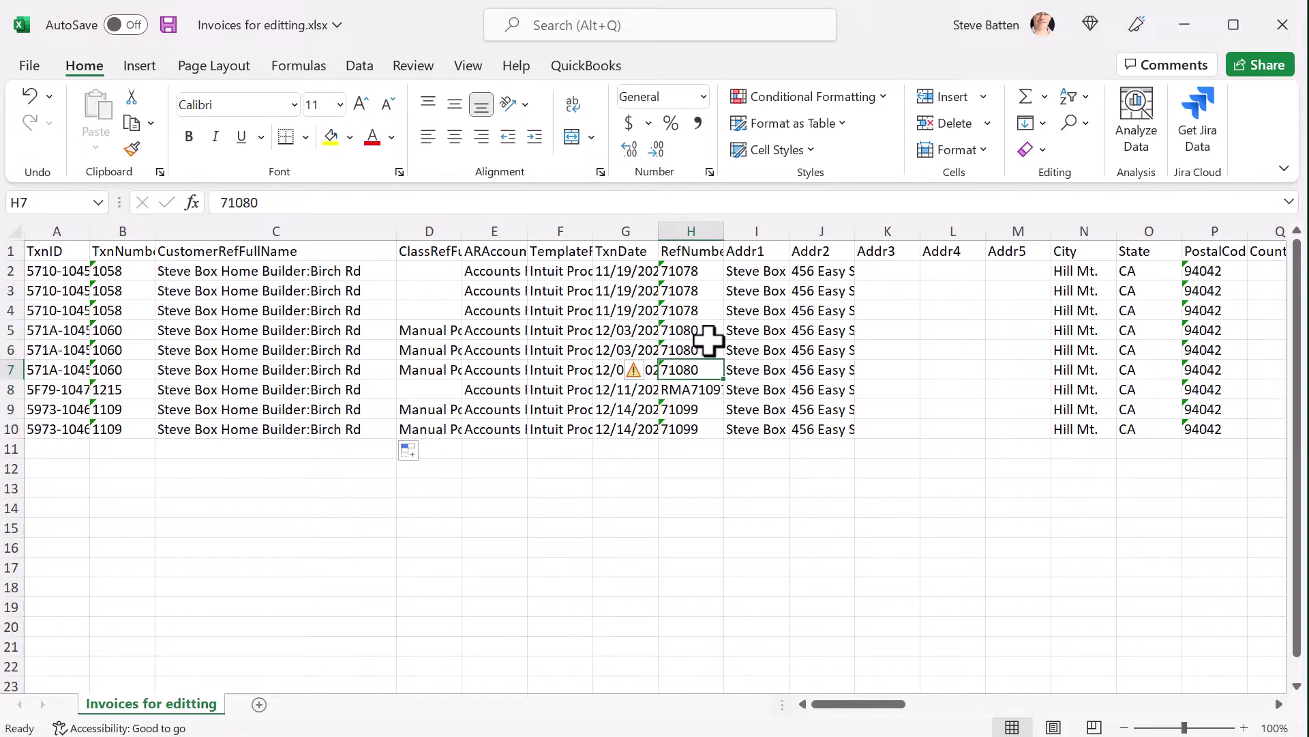
Change the sales rep in AF2 from DR to KR and fill it down to AF10
key(Right)
key(Right)
key(Right)
key(Right)
key(Right)
key(Right)
key(Right)
key(Right)
key(Right)
key(Right)
key(Right)
key(Right)
key(Right)
key(Right)
key(Right)
key(Right)
key(Right)
key(Right)
key(Right)
key(Right)
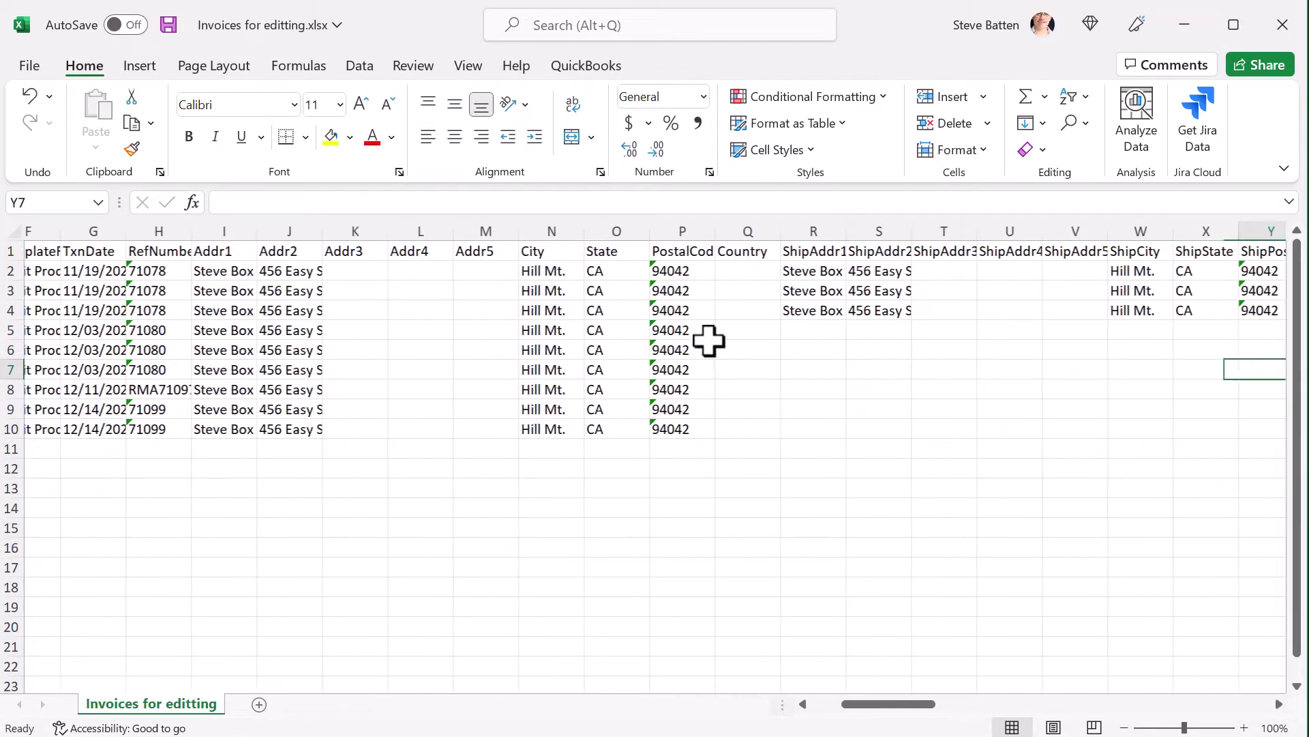
key(Right)
key(Right)
key(Right)
key(Right)
key(Right)
key(Right)
key(Right)
key(Right)
key(Right)
key(Right)
key(Right)
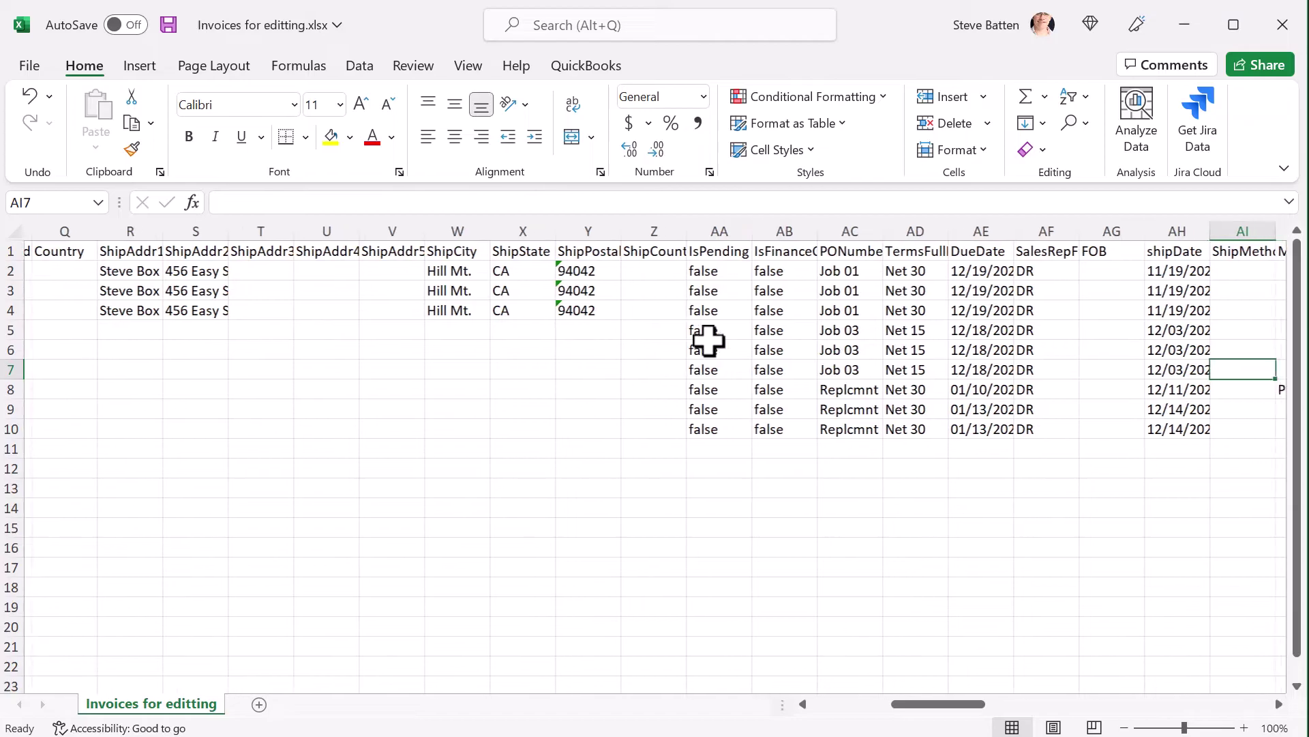
scroll(709, 341, left, 3)
click(1116, 271)
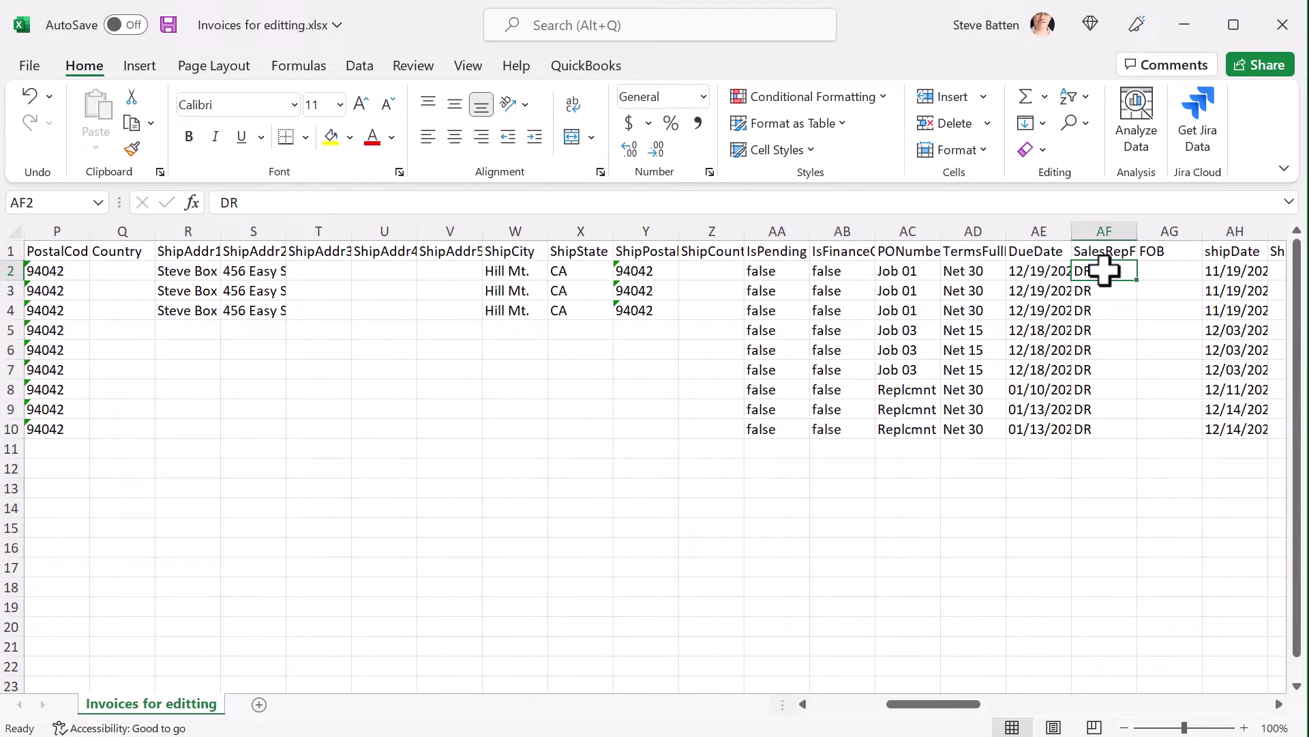
double_click(1097, 271)
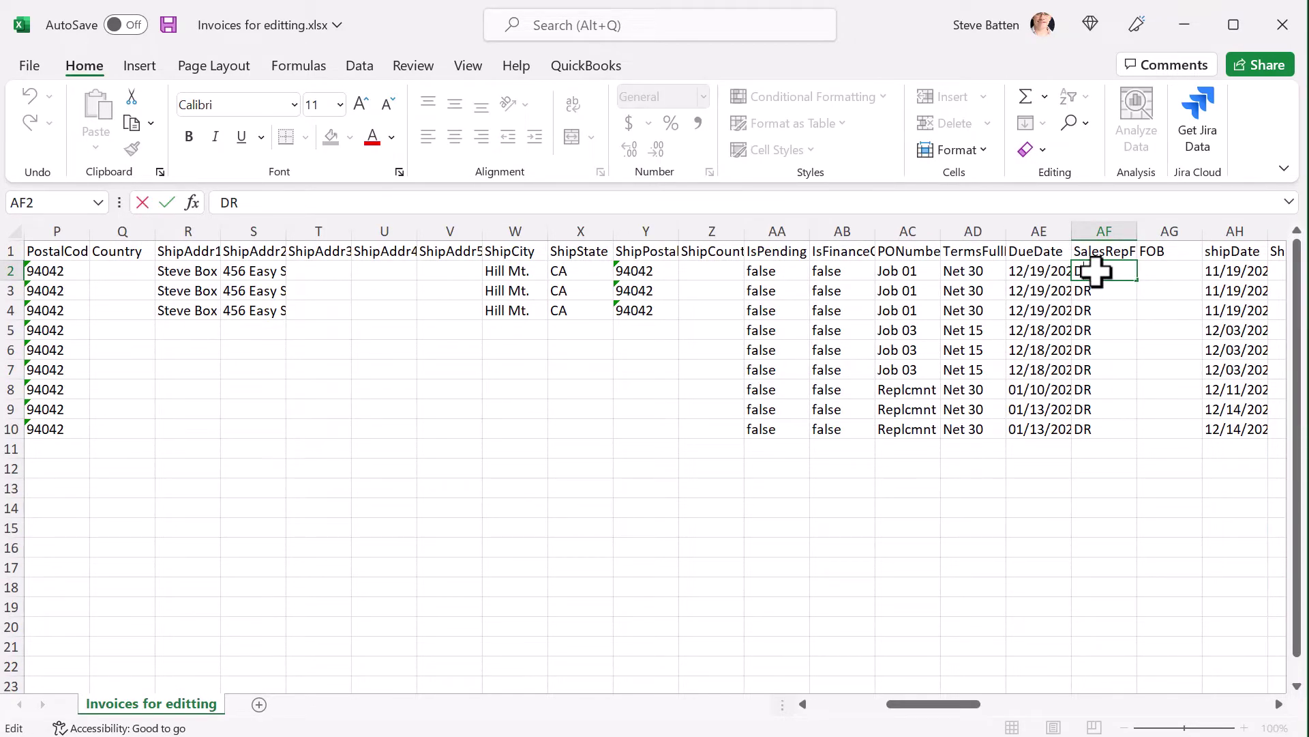
drag(1096, 271, 1076, 270)
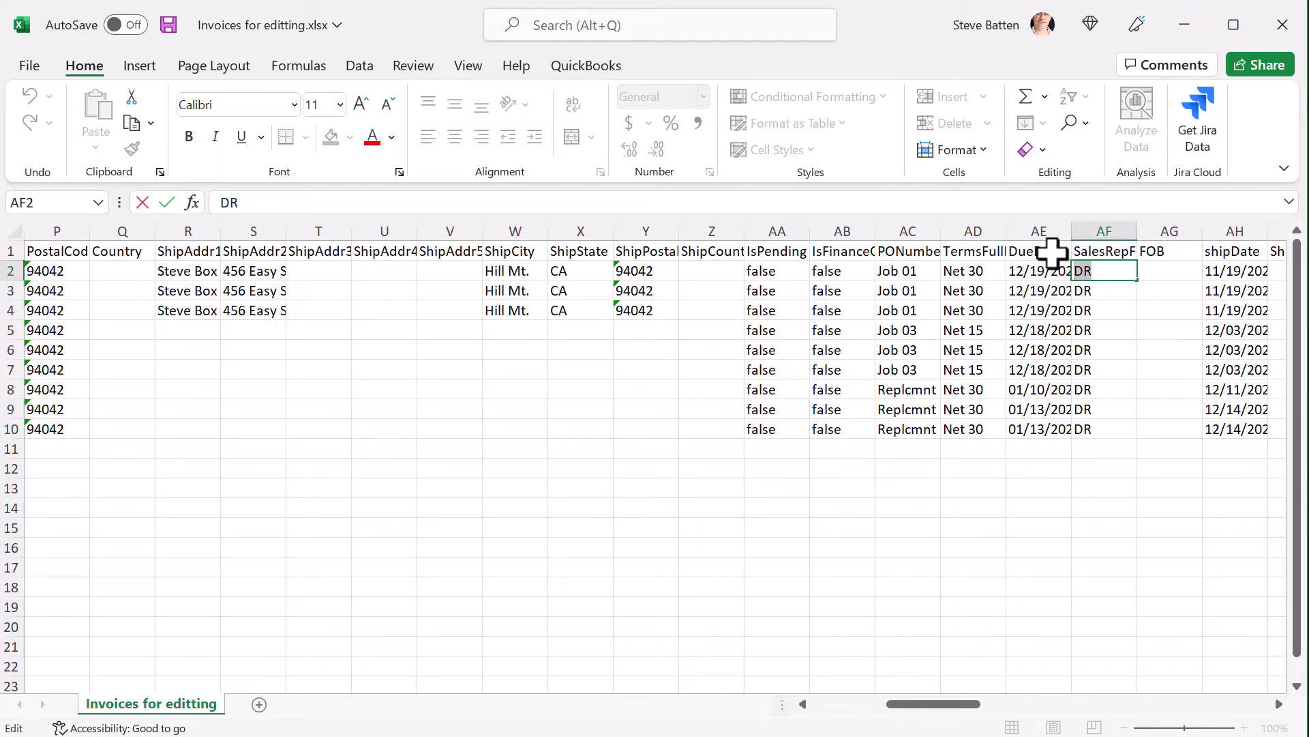
text(K)
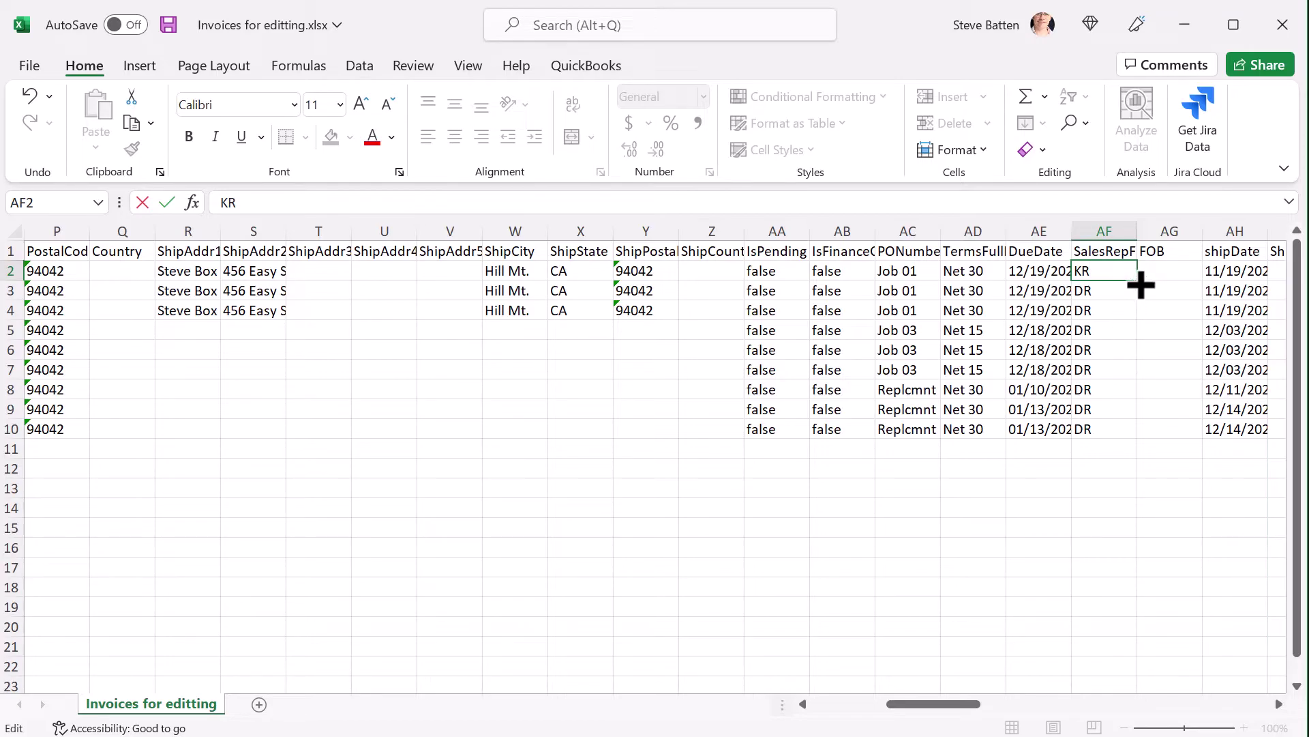
double_click(1137, 280)
click(1160, 305)
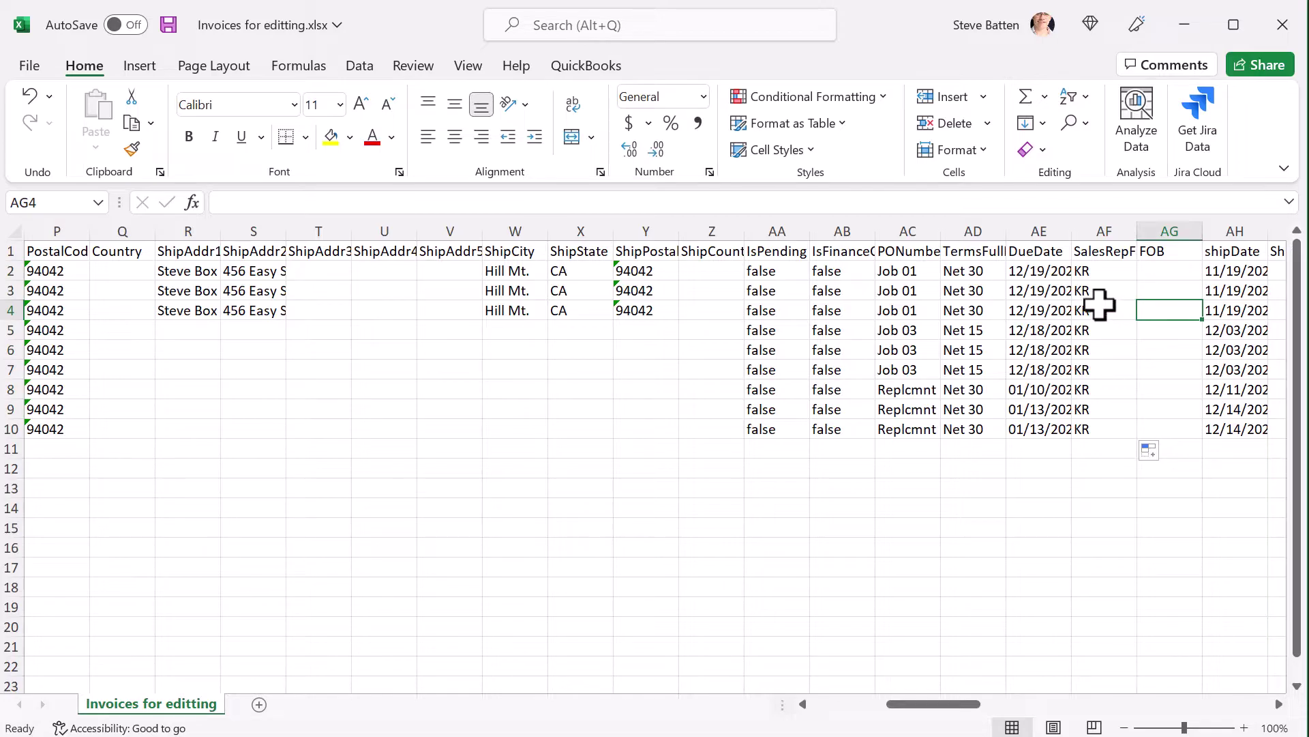
Move to the first invoice's IsToBePrinted cell, AT2
click(1023, 329)
key(Right)
key(Right)
key(Right)
key(Right)
key(Right)
key(Right)
key(Right)
key(Right)
key(Right)
key(Right)
key(Right)
key(Right)
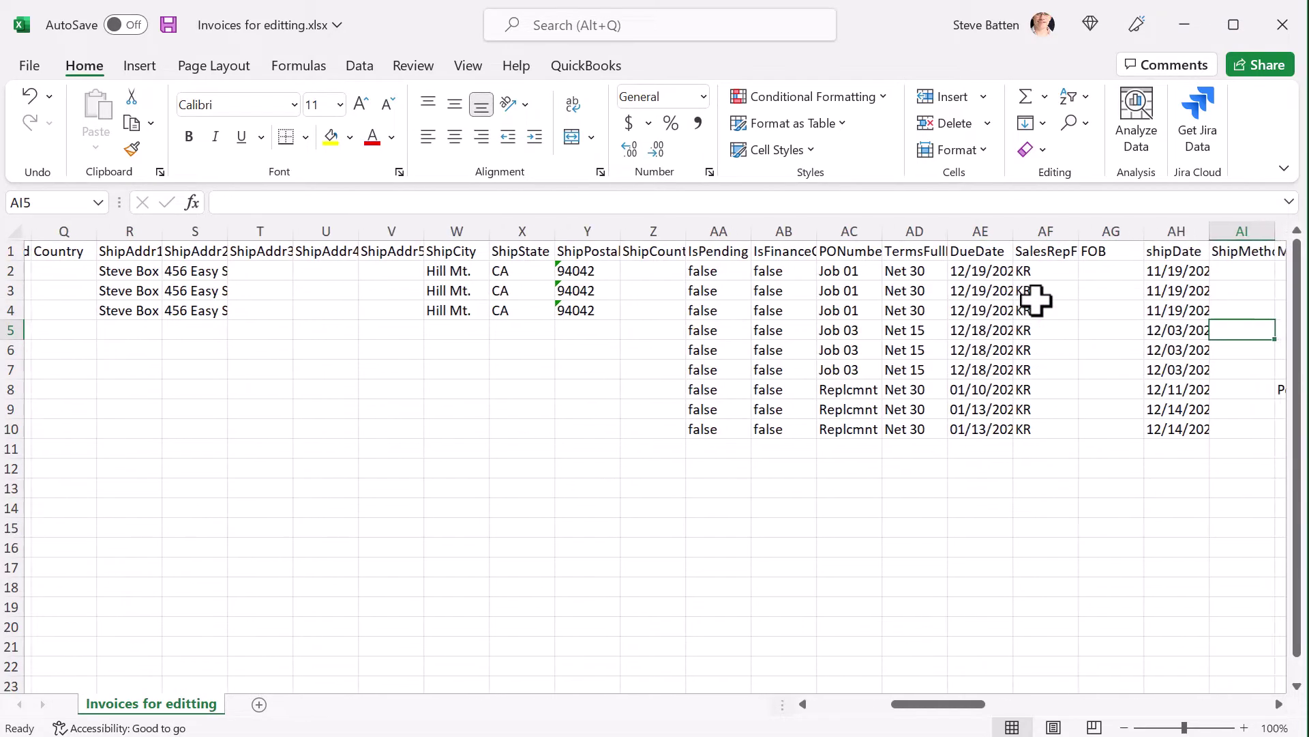
key(Right)
key(Right)
key(Right)
key(Right)
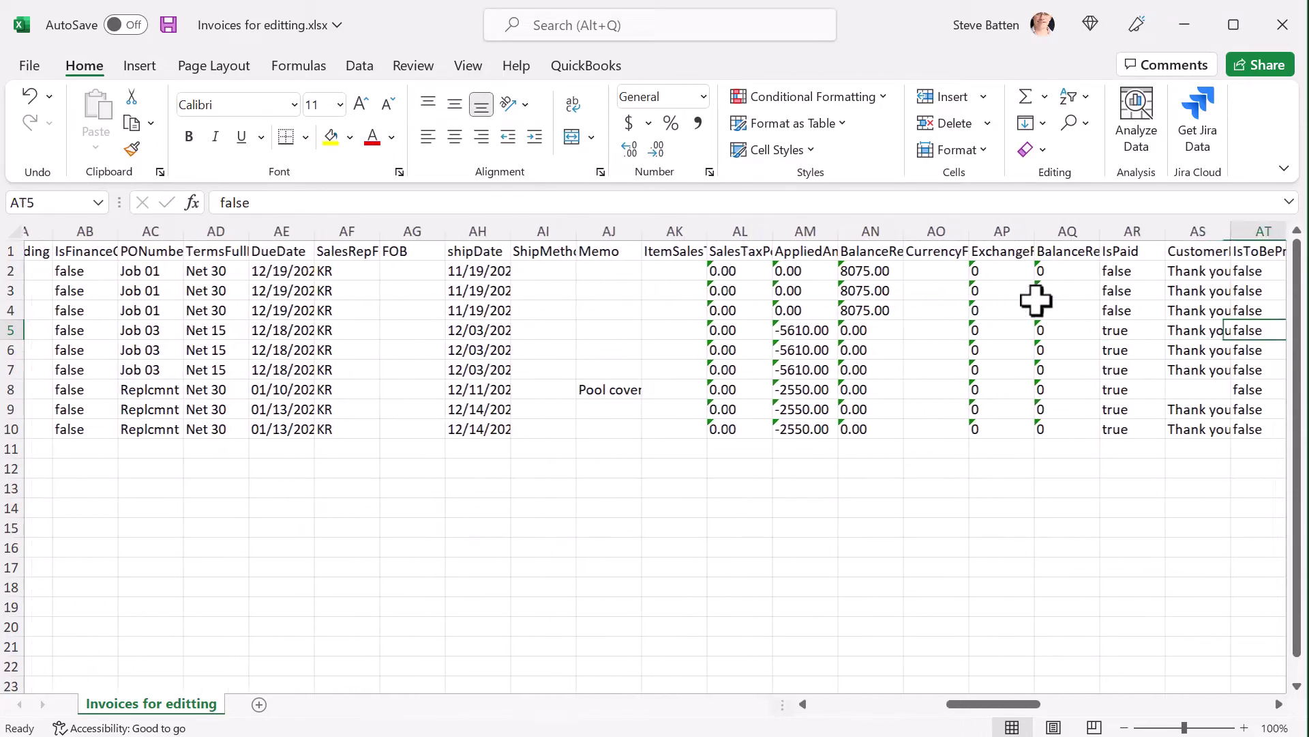
key(Left)
key(Up)
key(Up)
key(Up)
Set IsToBePrinted to true on all nine invoice rows
text(t)
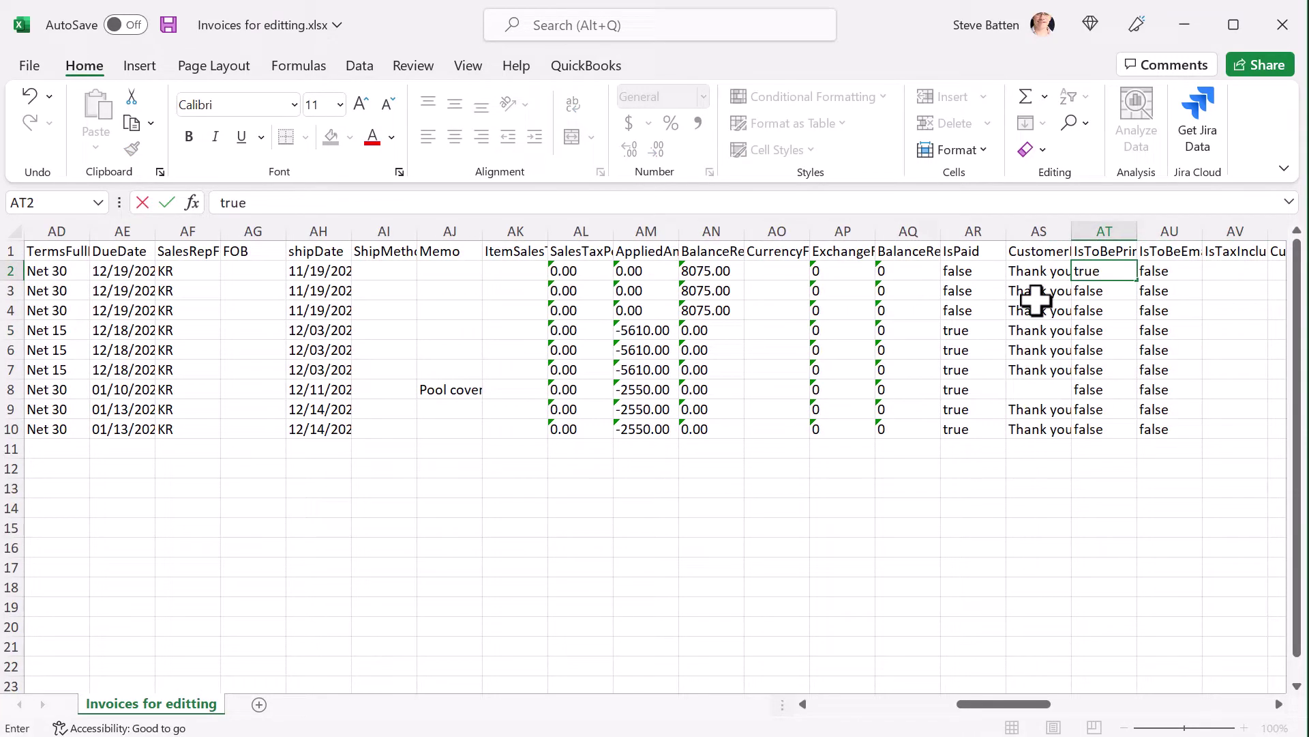
double_click(1139, 283)
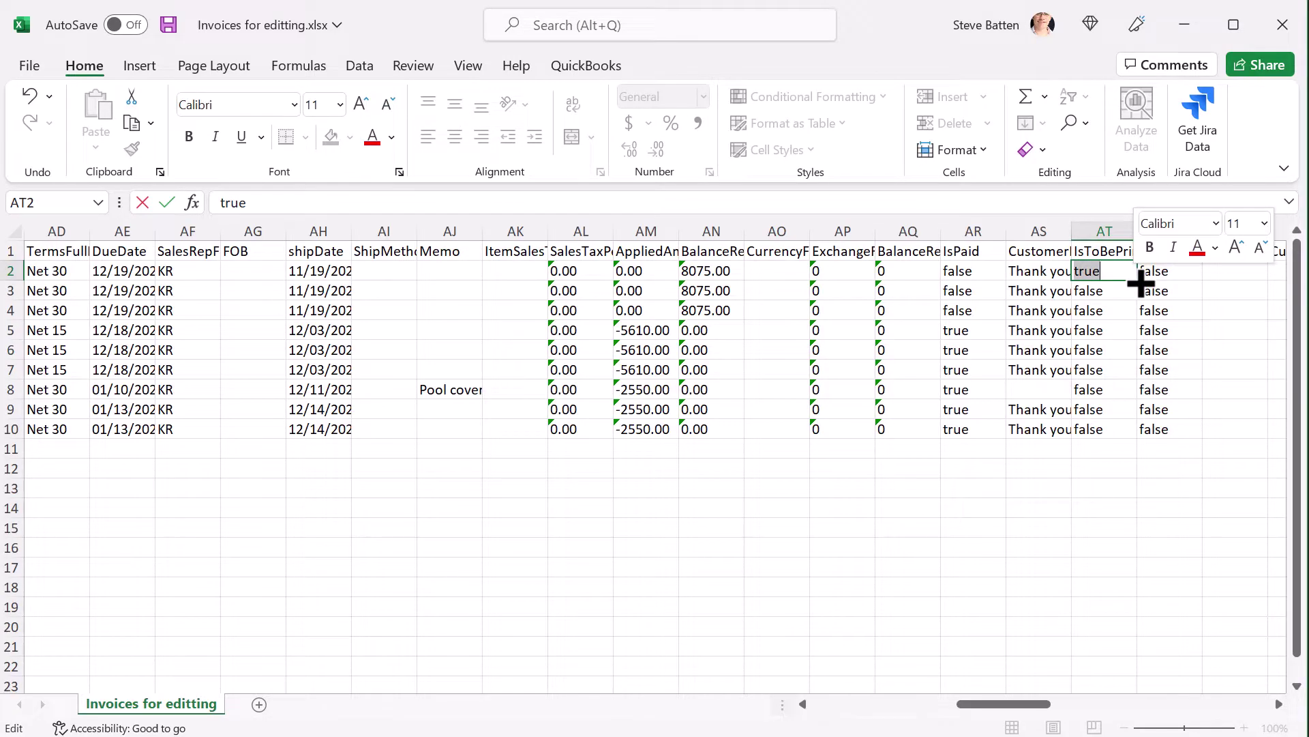
double_click(1141, 283)
Set IsToBeEmailed to TRUE on all nine rows and save the workbook
click(1164, 269)
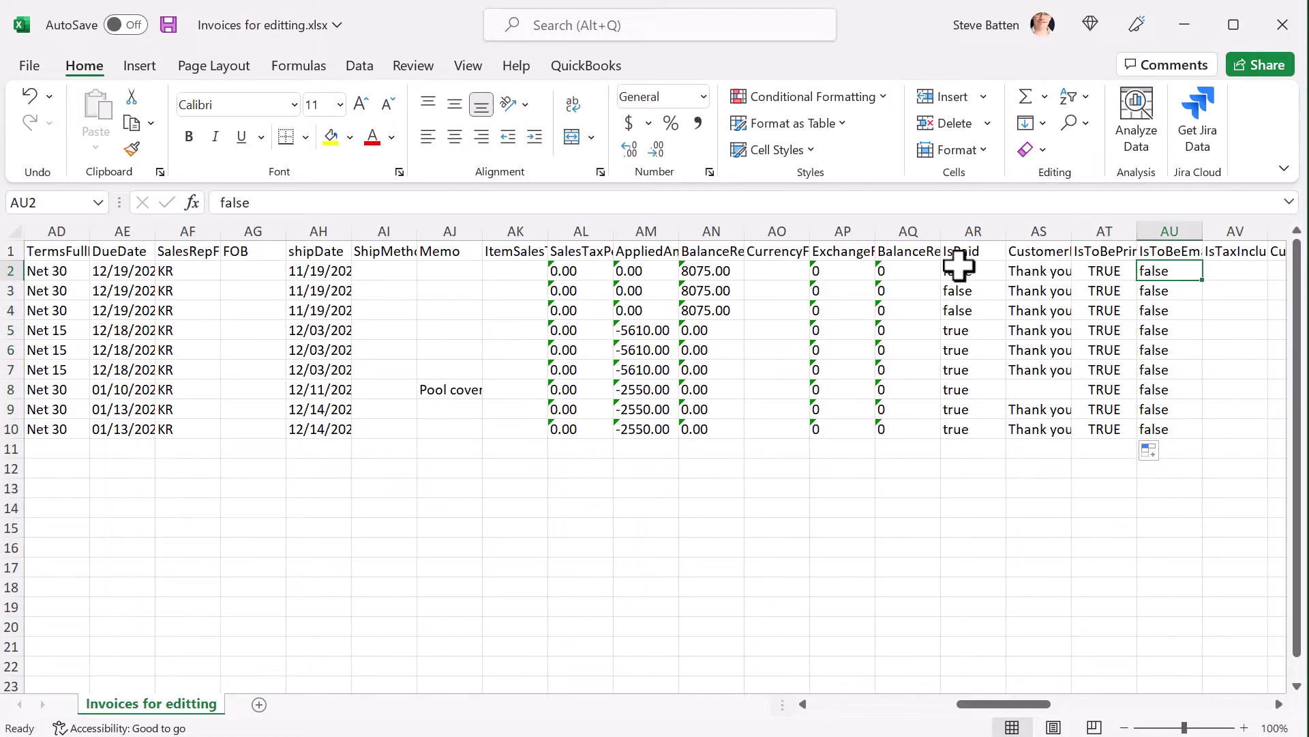
text(true)
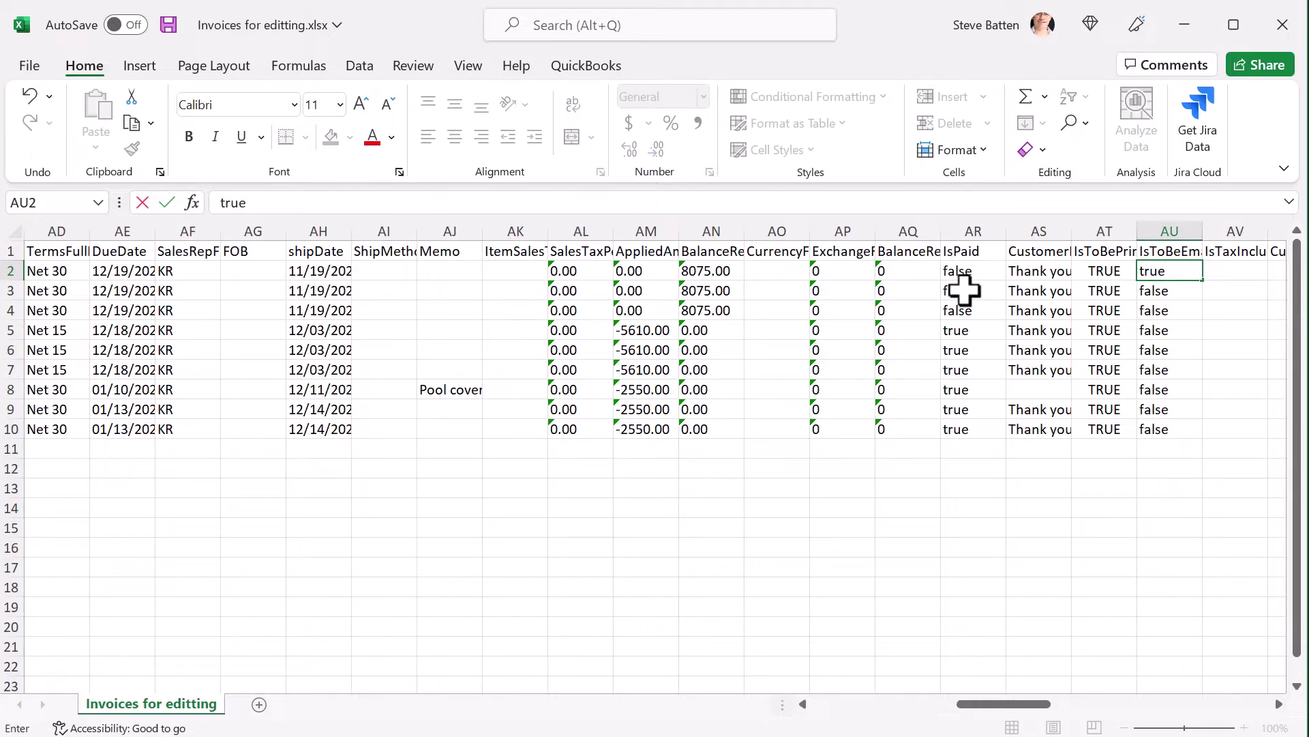
double_click(1206, 280)
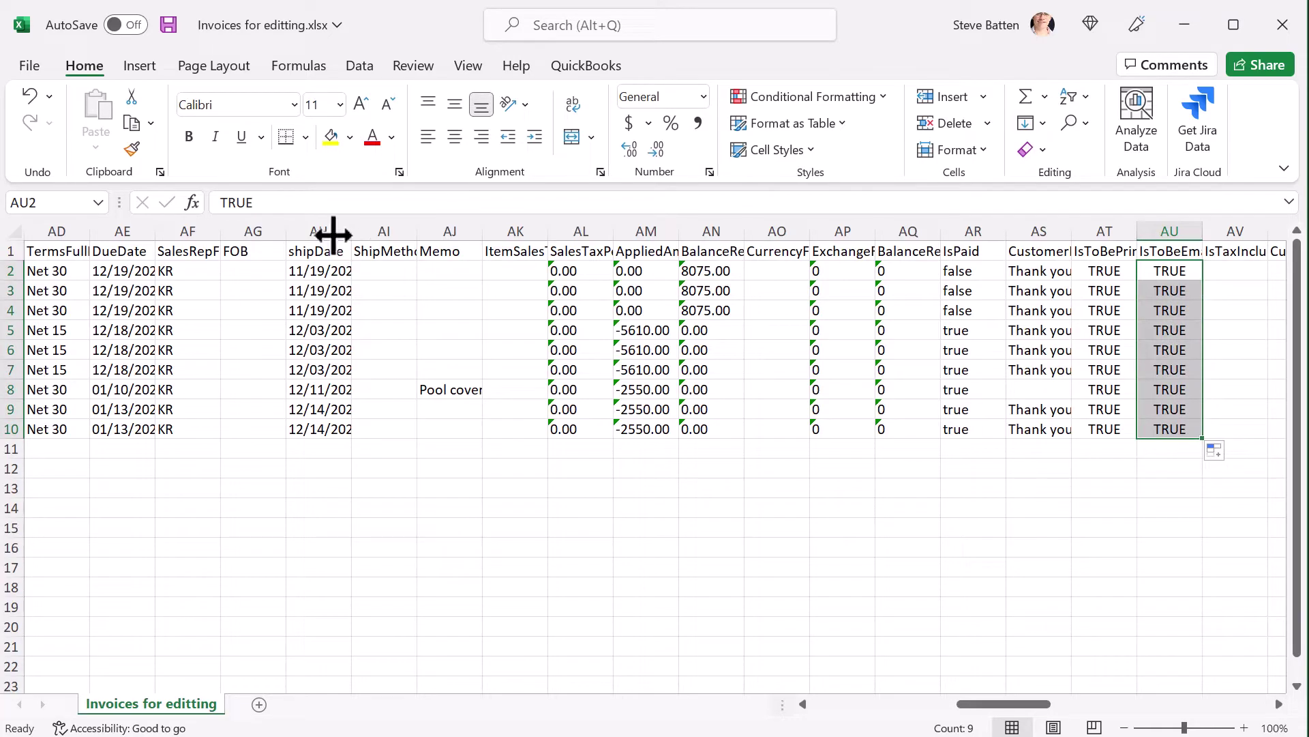
click(168, 25)
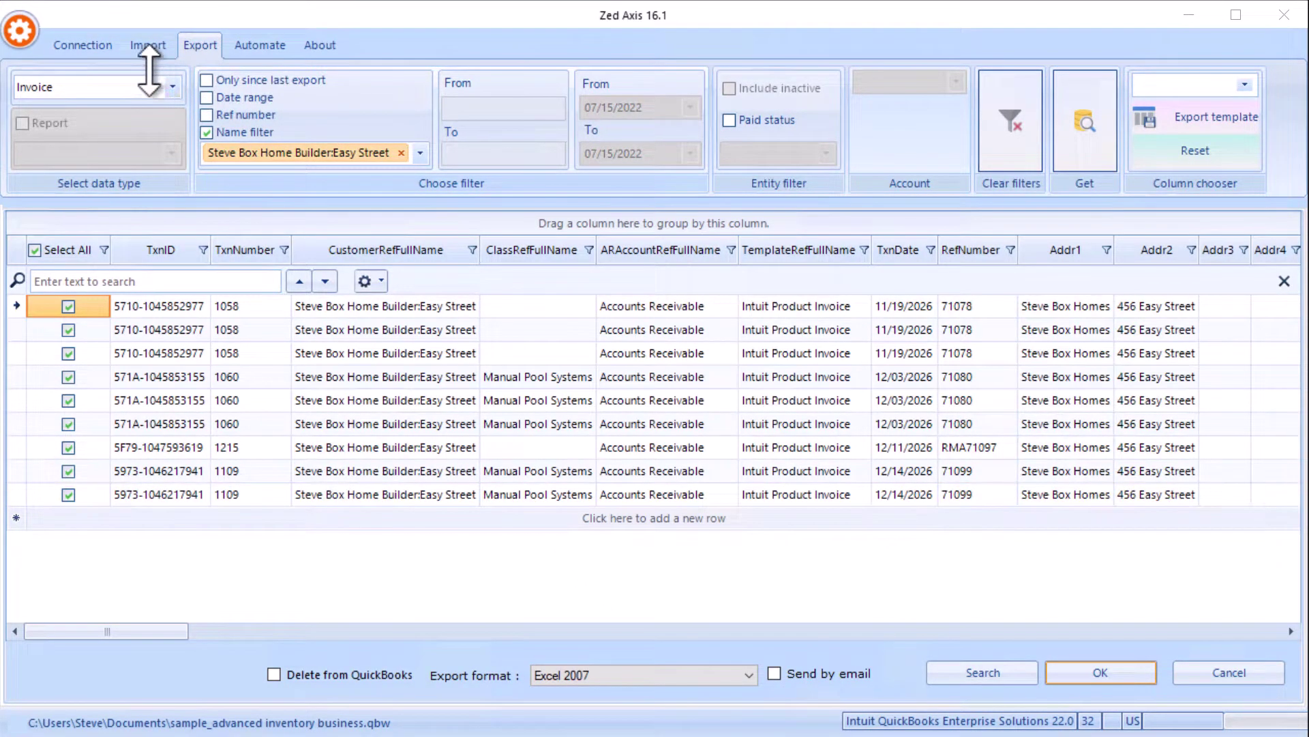
Load the edited 'Invoices for editting' workbook into Zed Axis for import
click(142, 48)
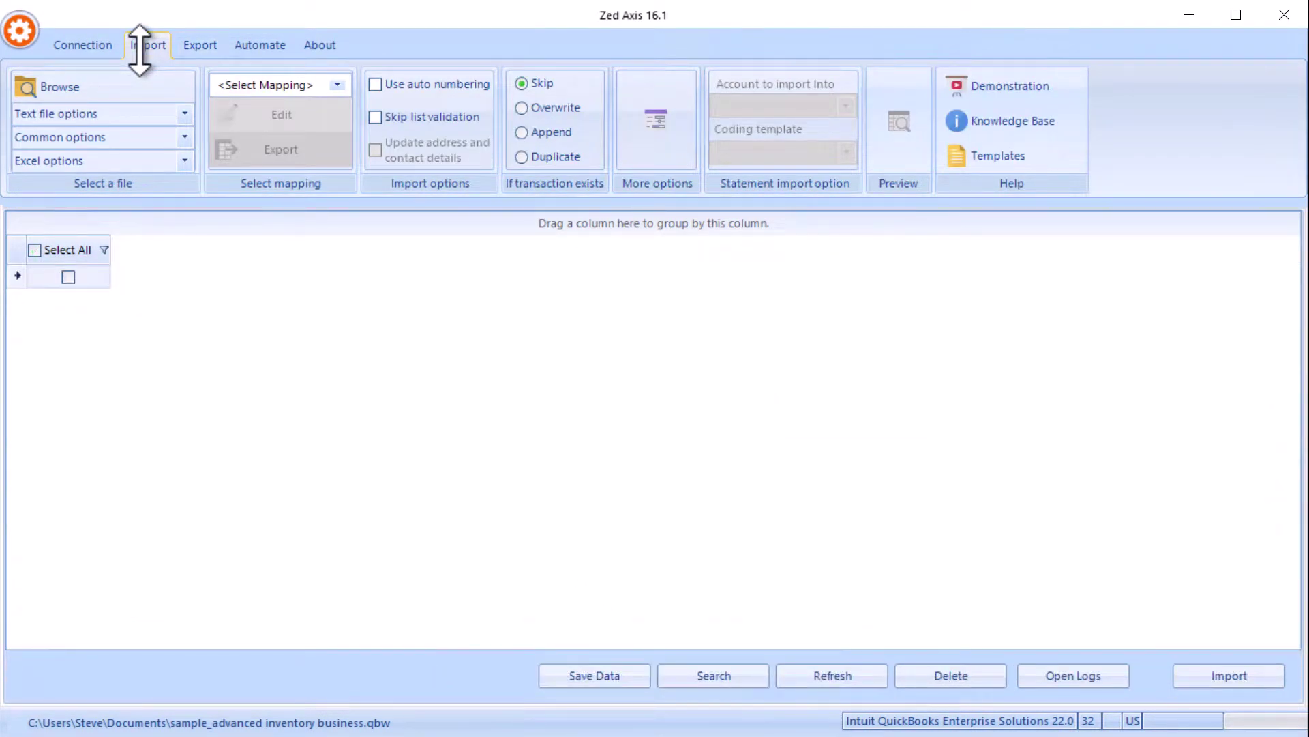
click(138, 80)
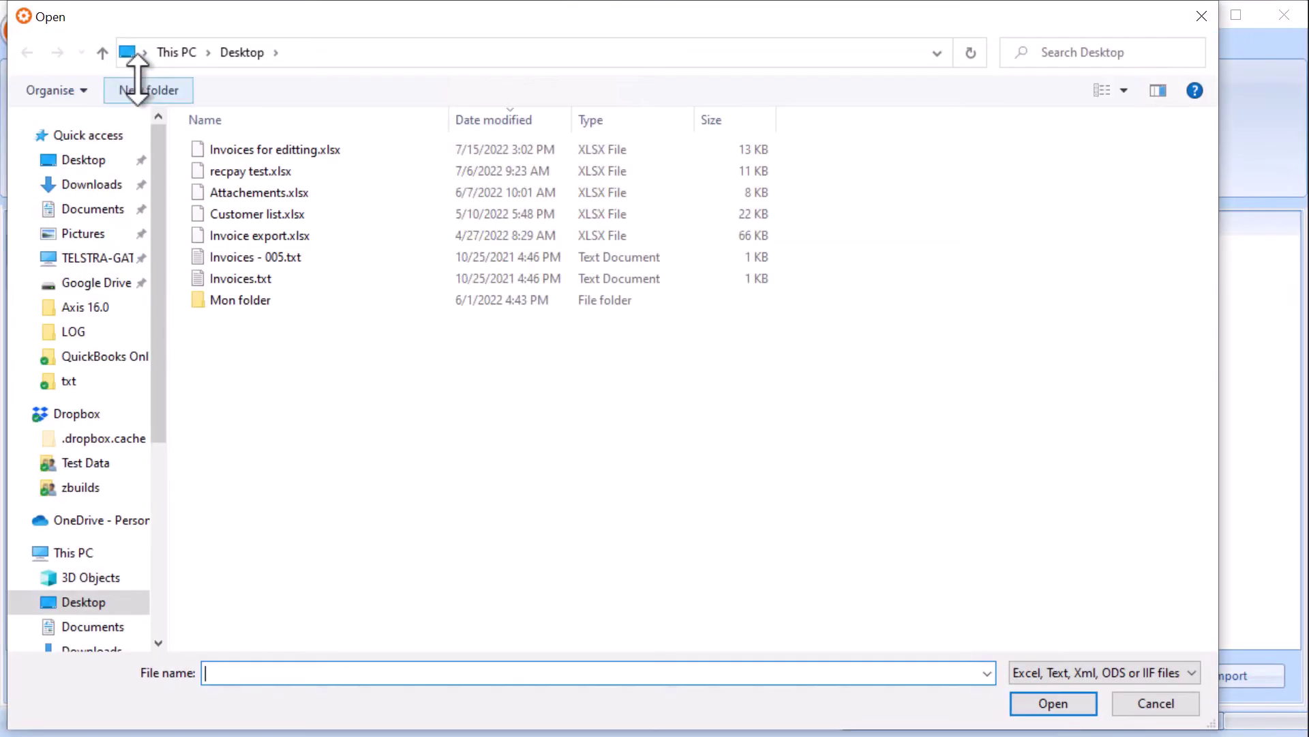
double_click(253, 147)
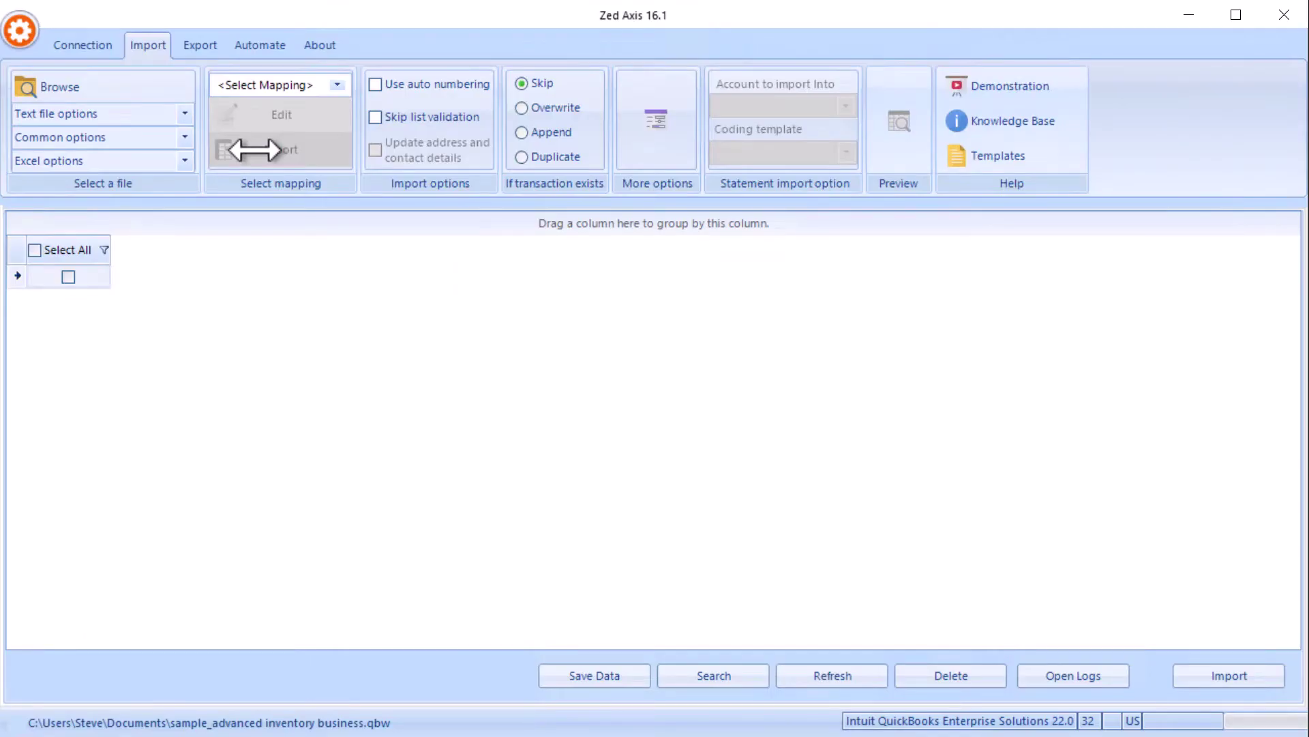
Choose <Add New Mapping> and bring up the Transaction Type choices
click(334, 83)
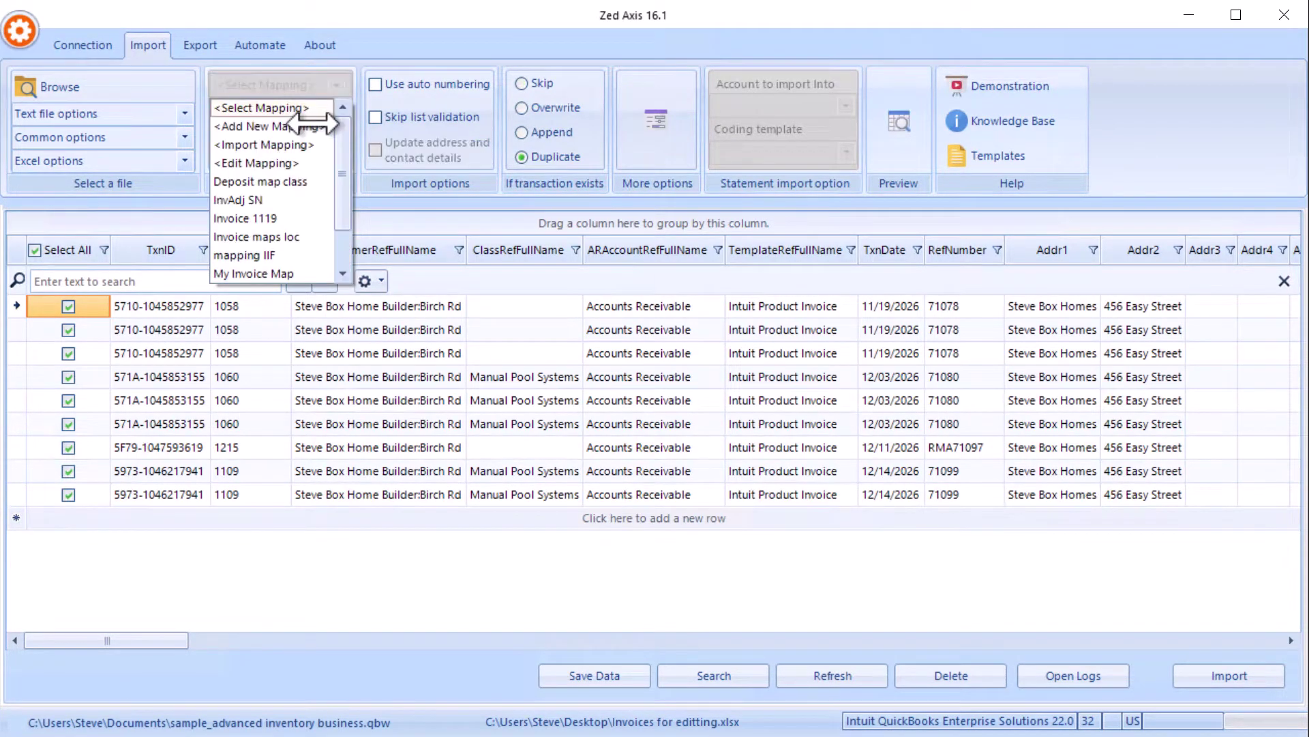
click(311, 127)
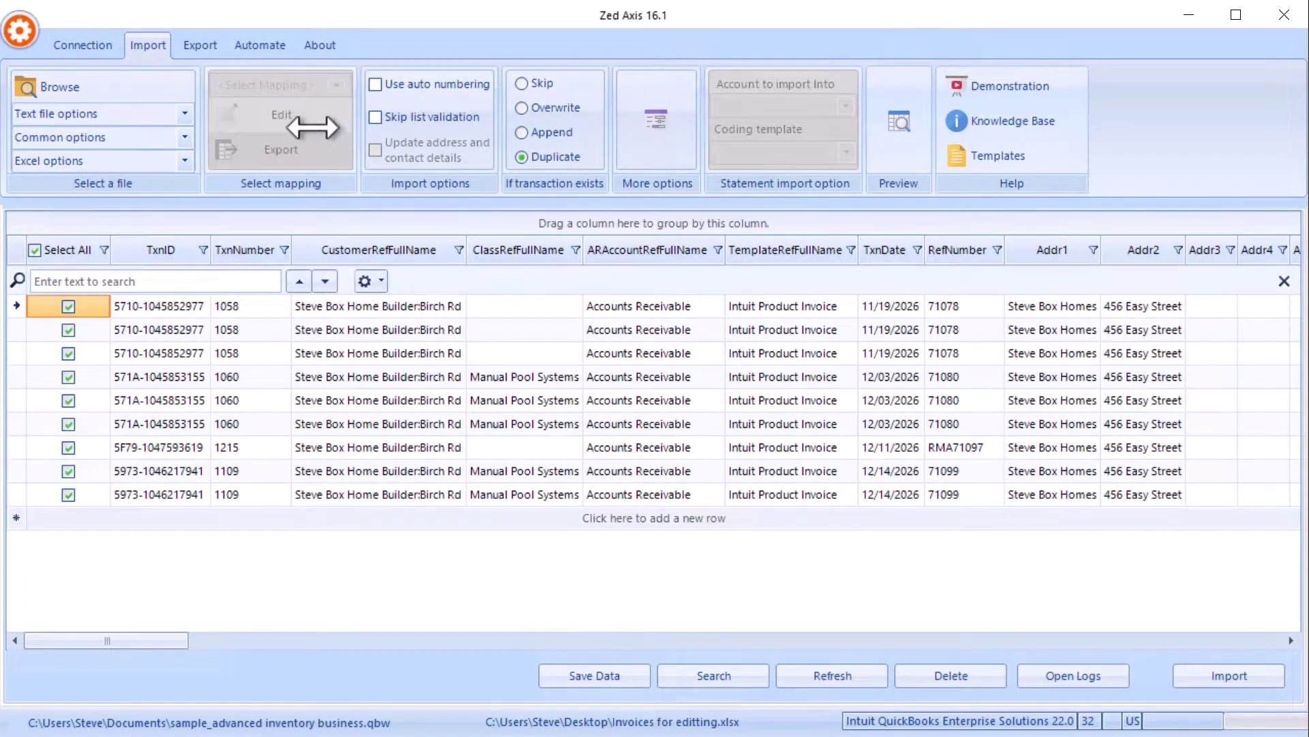
click(603, 237)
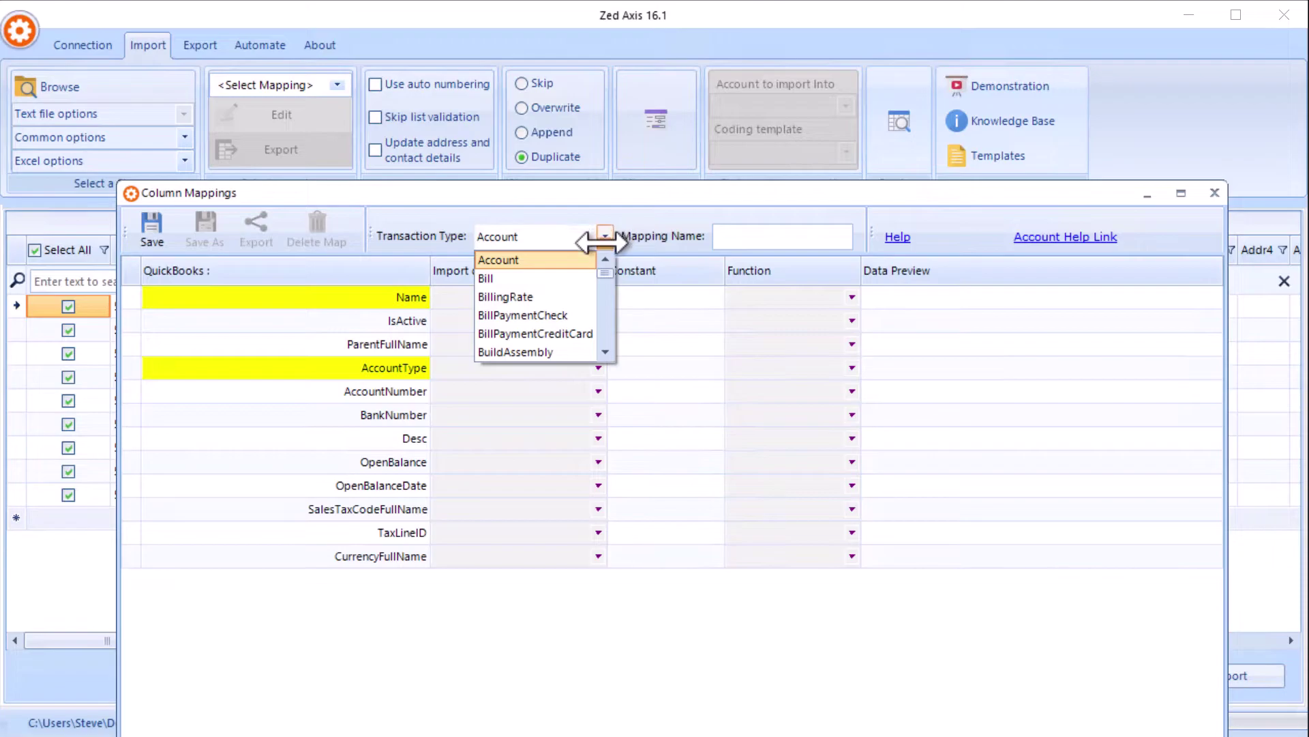
Set the transaction type to Invoice and name the mapping 'invocie edit'
key(i)
click(587, 294)
click(730, 236)
text(invocie ed)
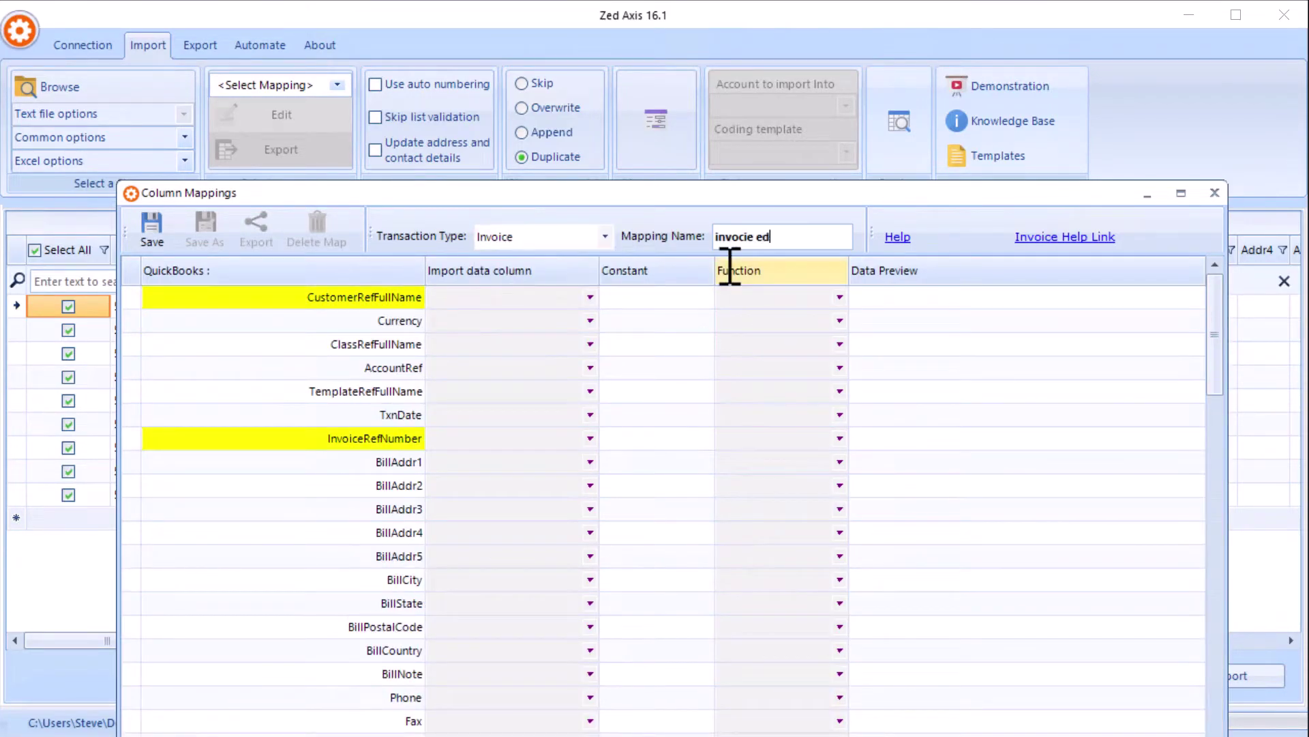
text(it)
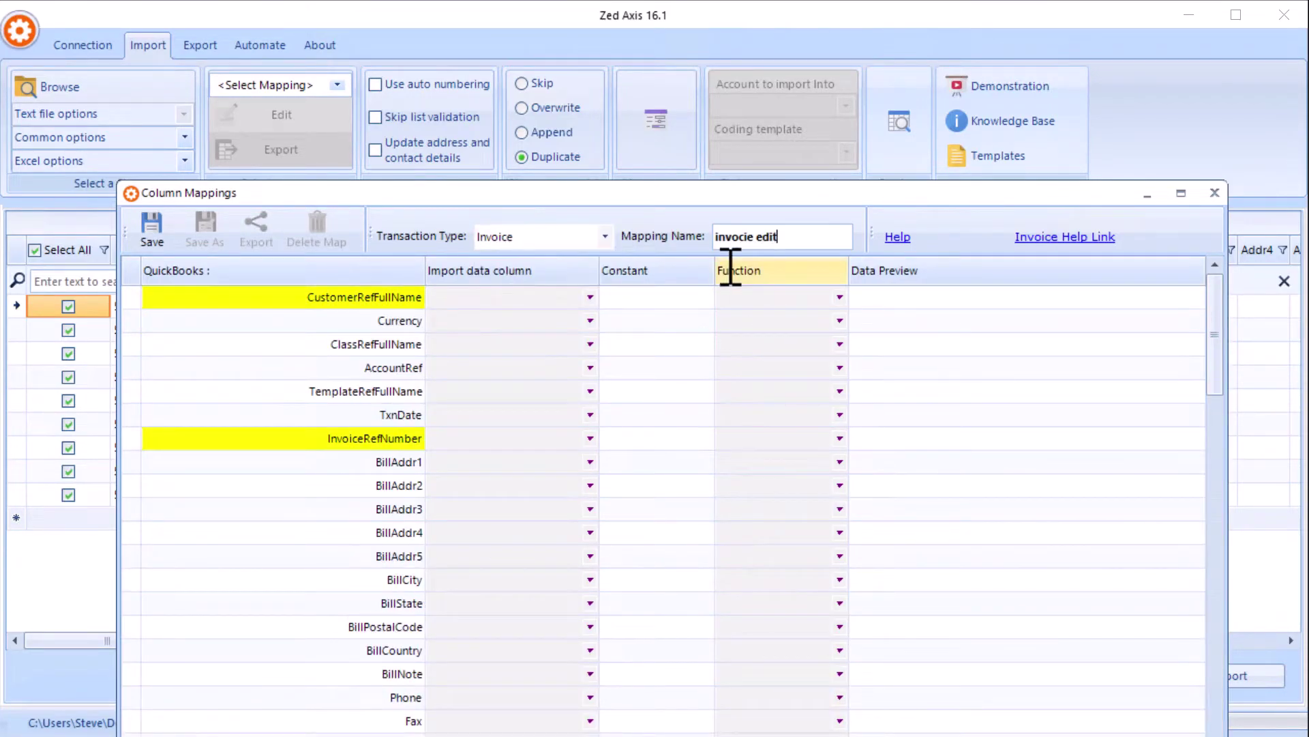
Map CustomerRefFullName to its column and InvoiceRefNumber to the RefNumber column
click(590, 297)
click(544, 372)
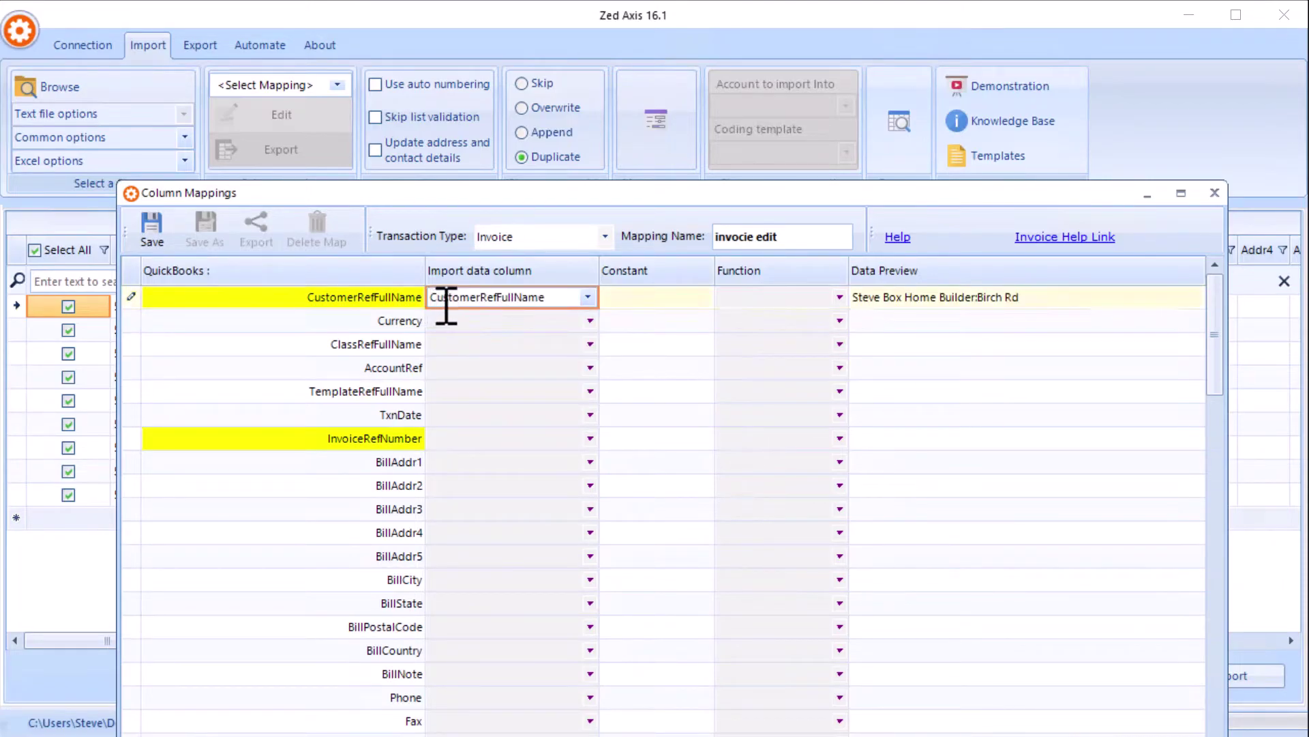
click(590, 438)
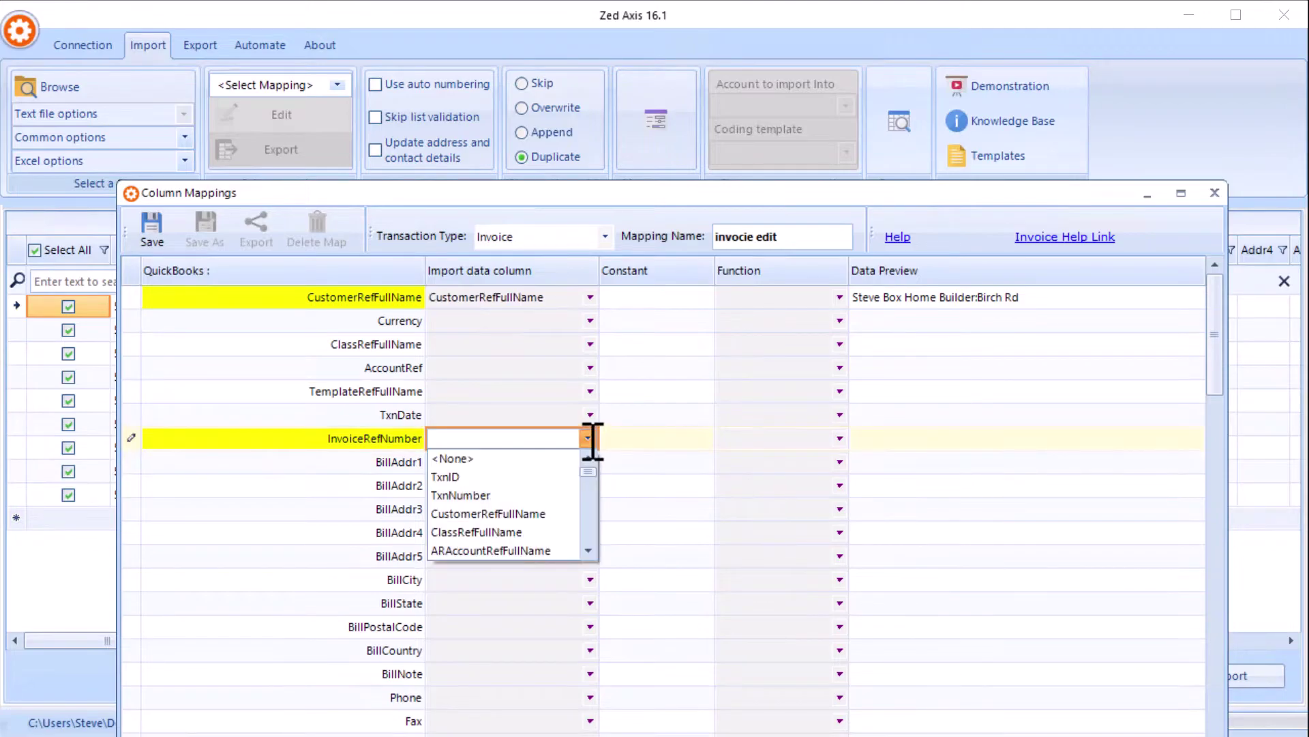
click(593, 550)
click(593, 549)
click(593, 550)
click(593, 550)
click(525, 530)
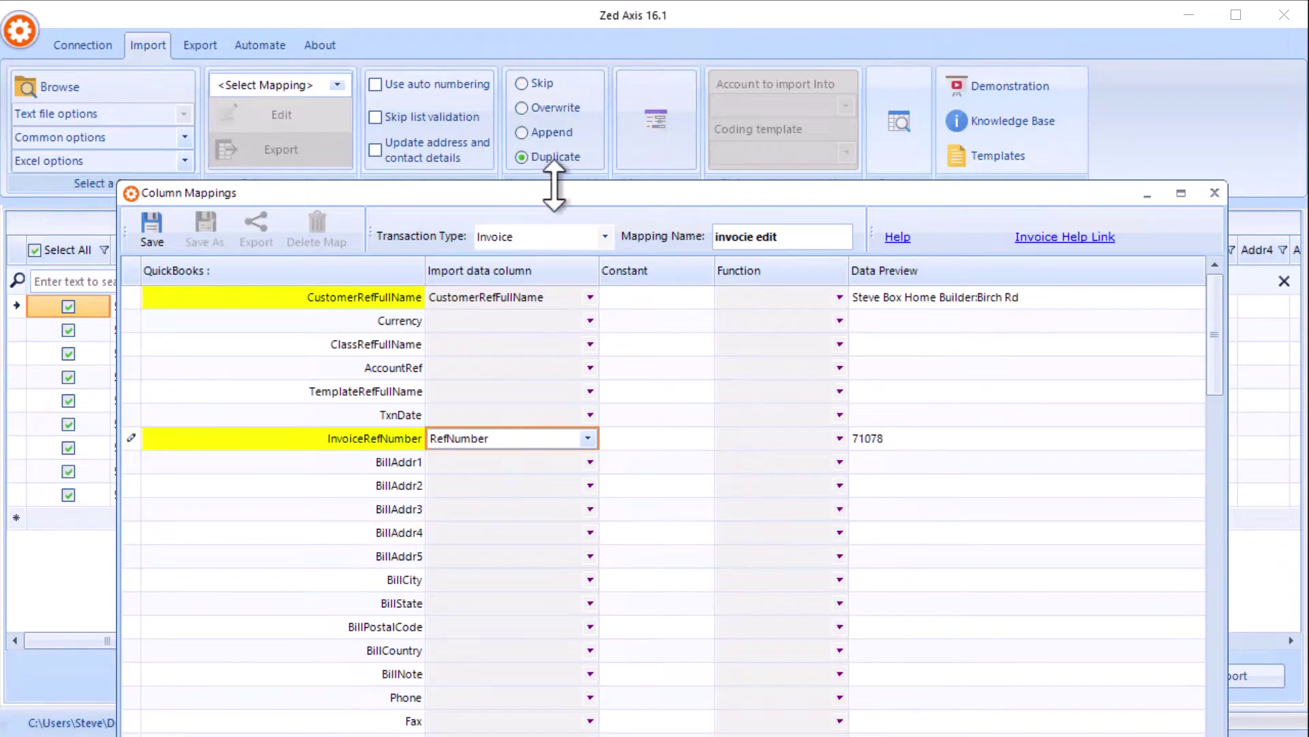
drag(555, 179, 542, 61)
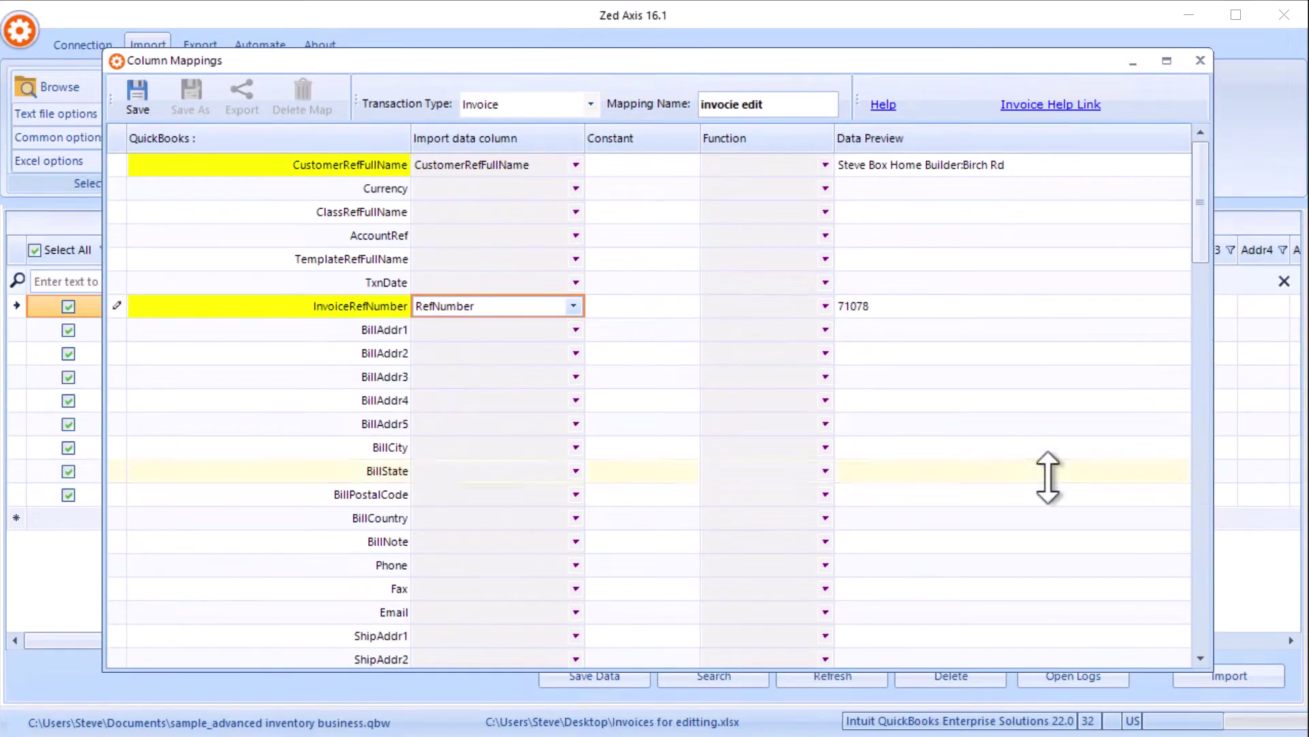
scroll(1207, 665, down, 5)
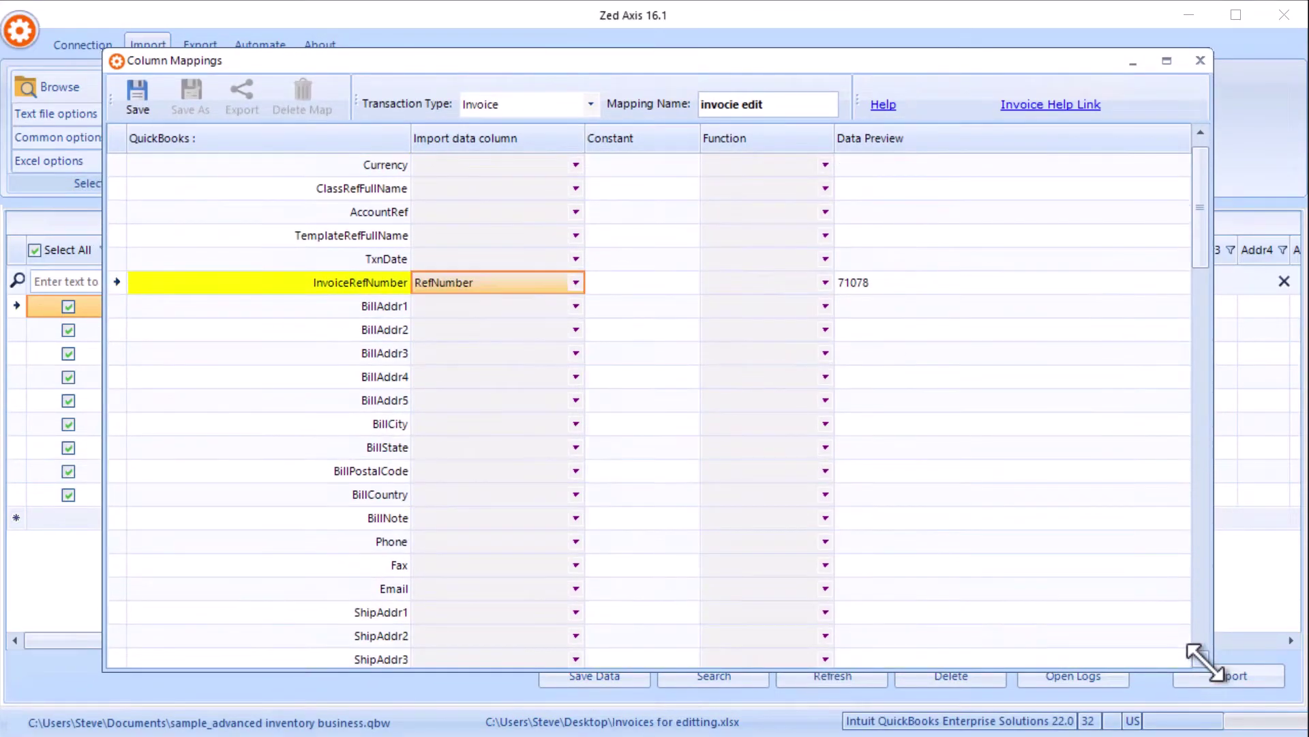
Map IsToBePrinted, IsToBeEmailed and SalesRepRefFullName to their matching spreadsheet columns
scroll(1204, 660, down, 6)
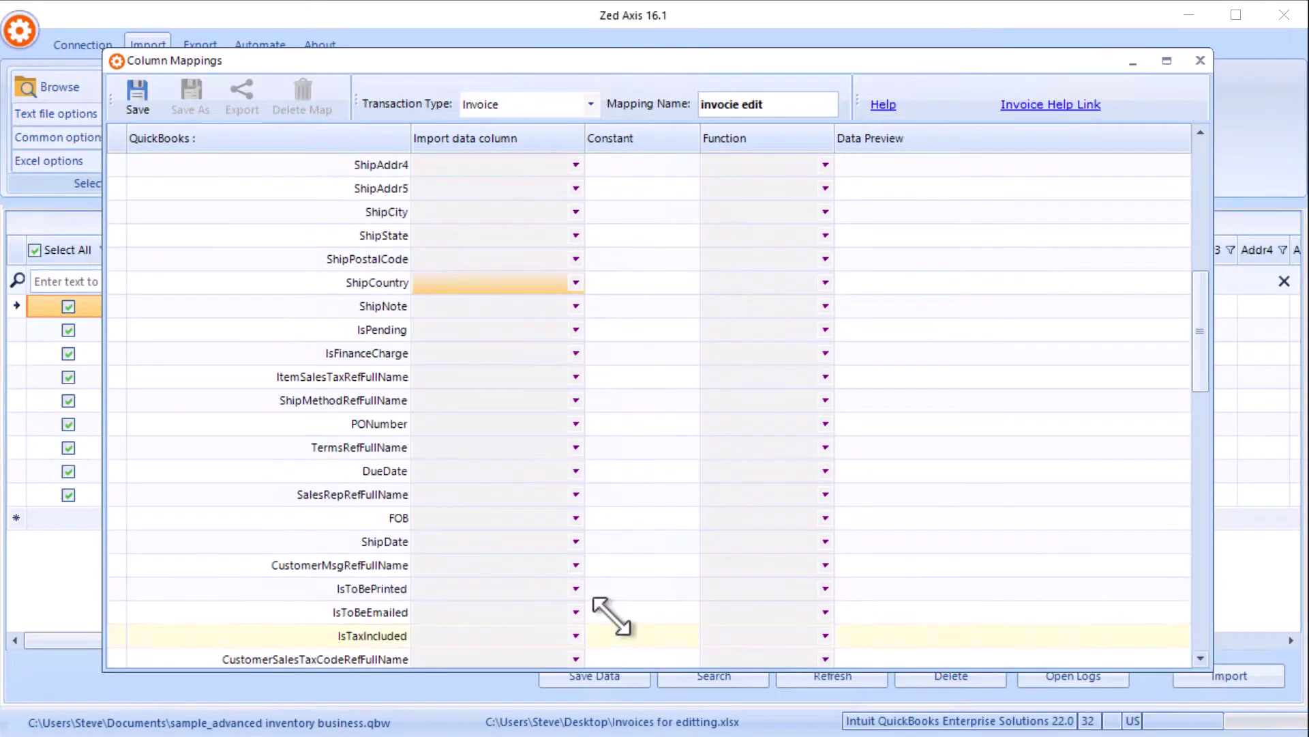
click(546, 589)
click(567, 591)
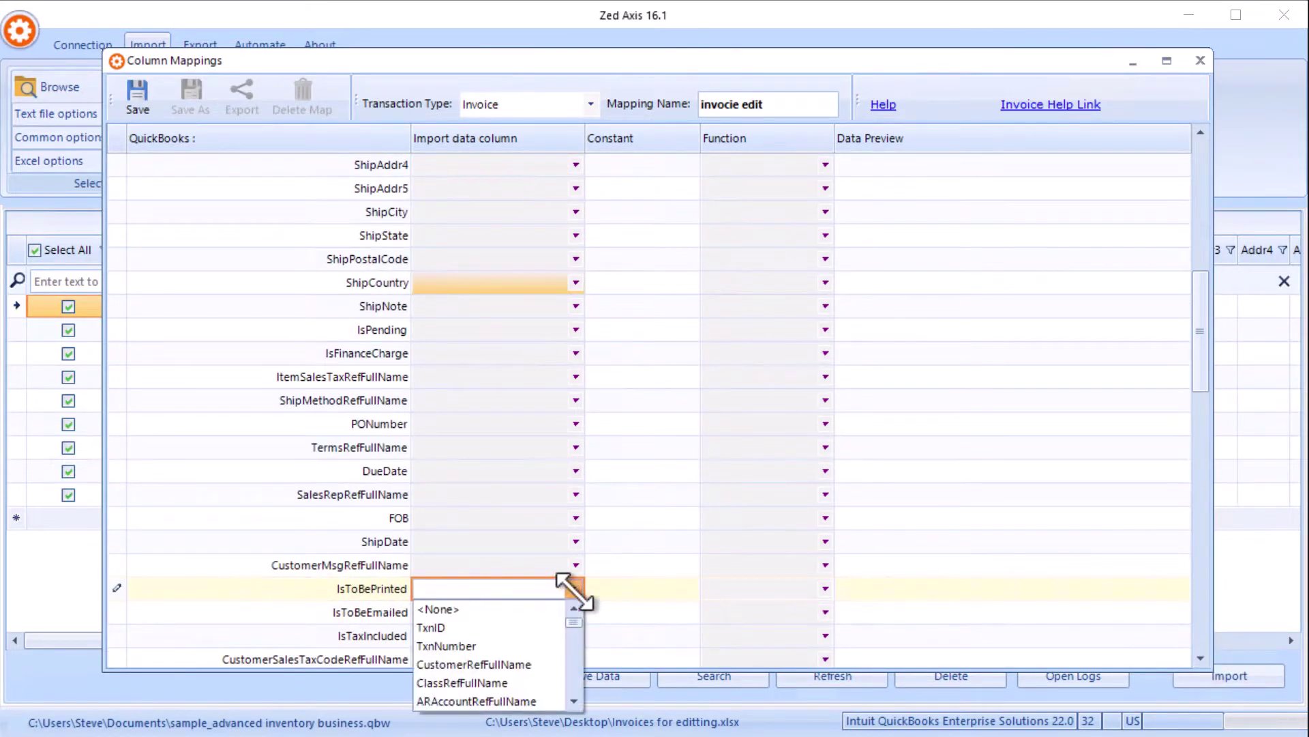
key(i)
key(i)
key(i)
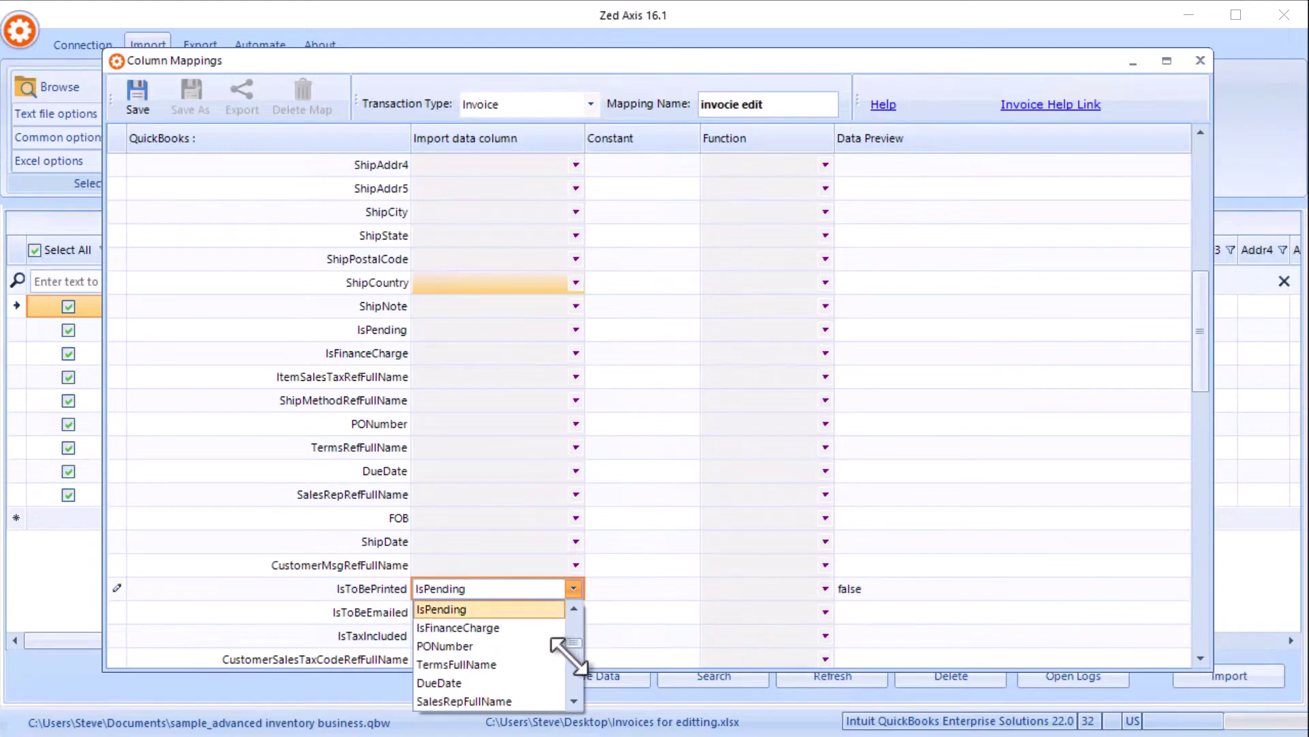
key(i)
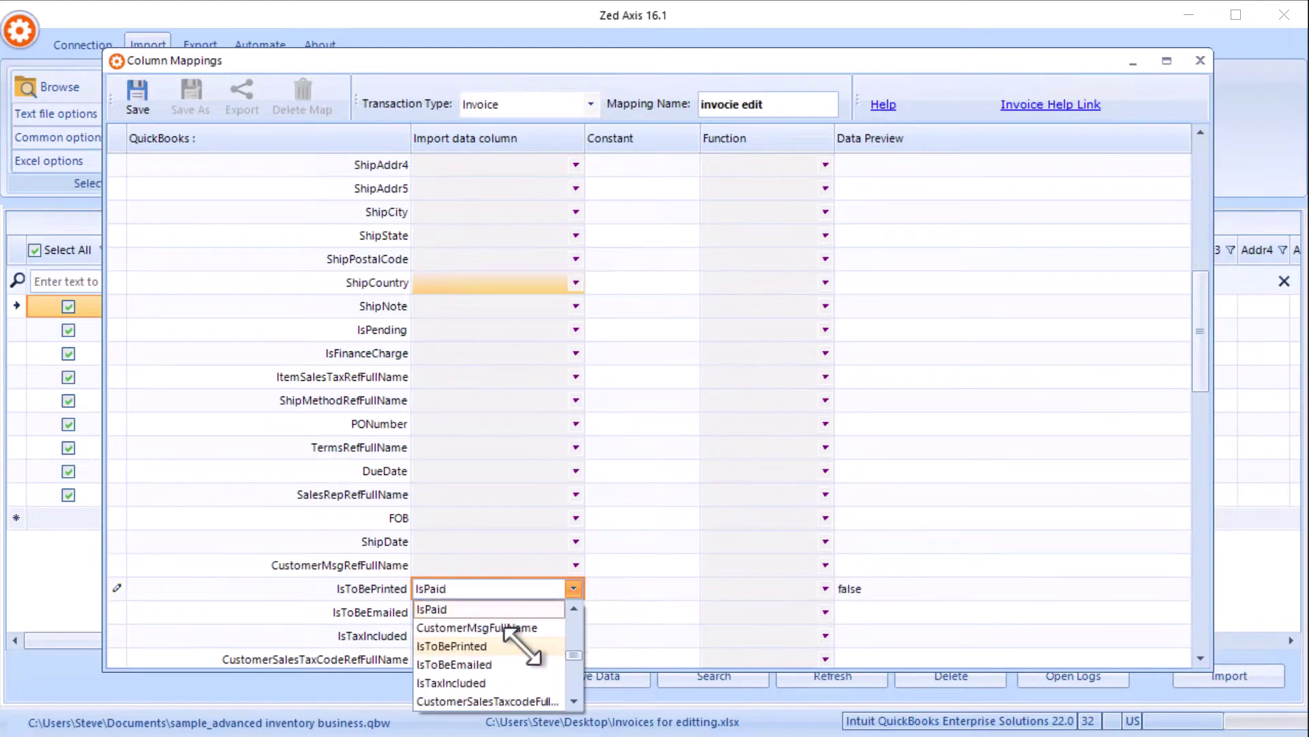
key(Return)
key(Down)
key(i)
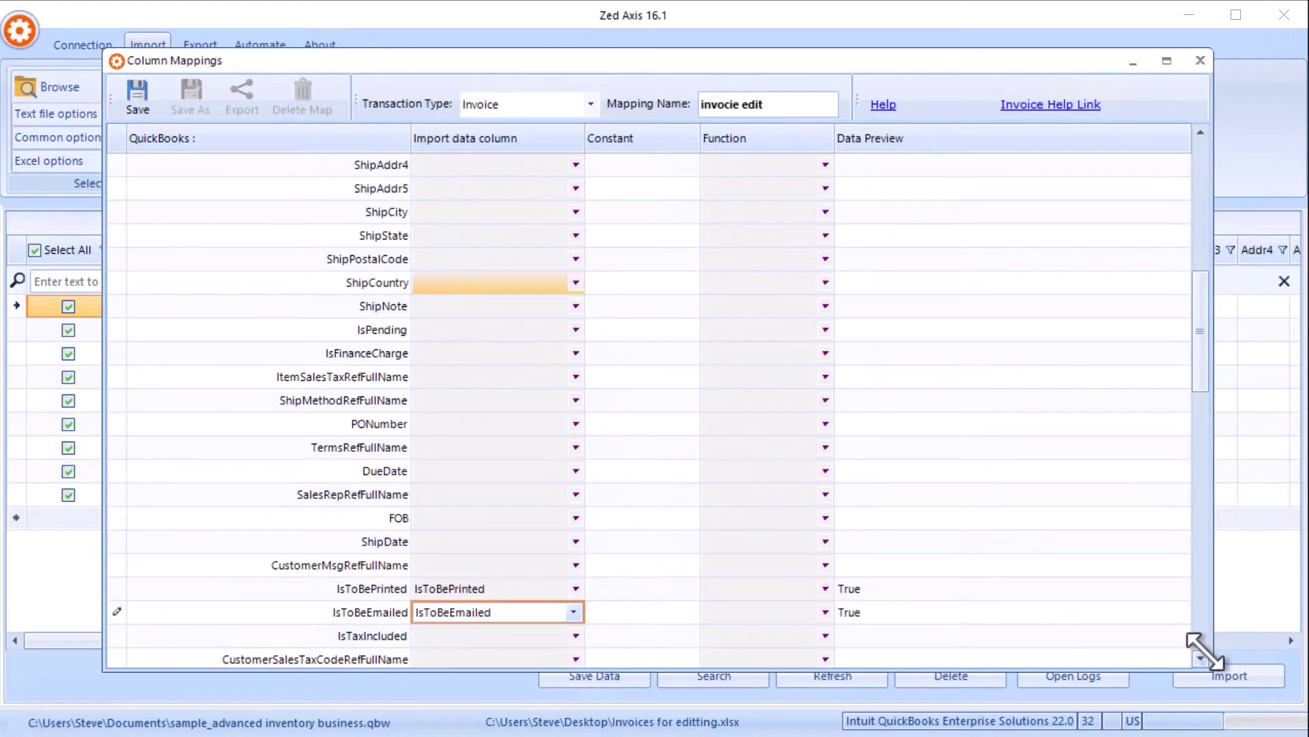
click(573, 493)
key(s)
key(Return)
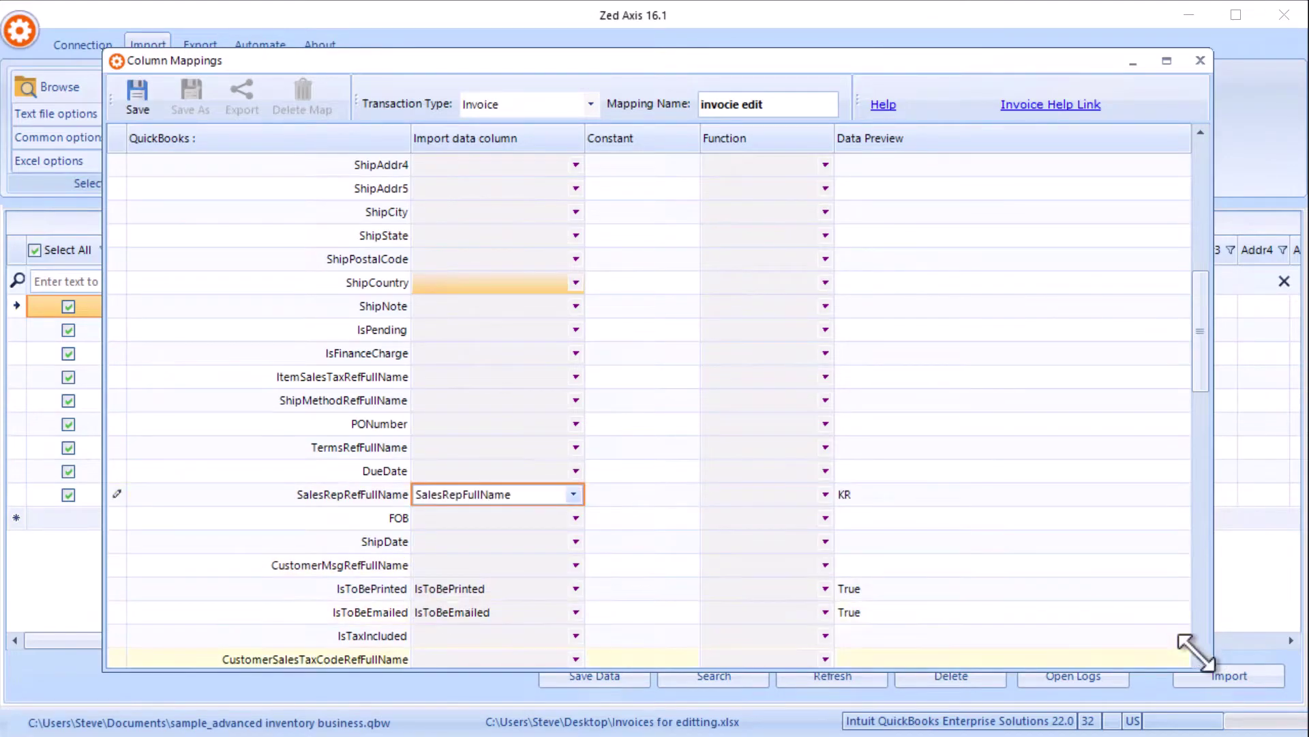
Set the Other1 constant to 'Warranty 1' and save the invocie edit mapping
scroll(1197, 652, down, 3)
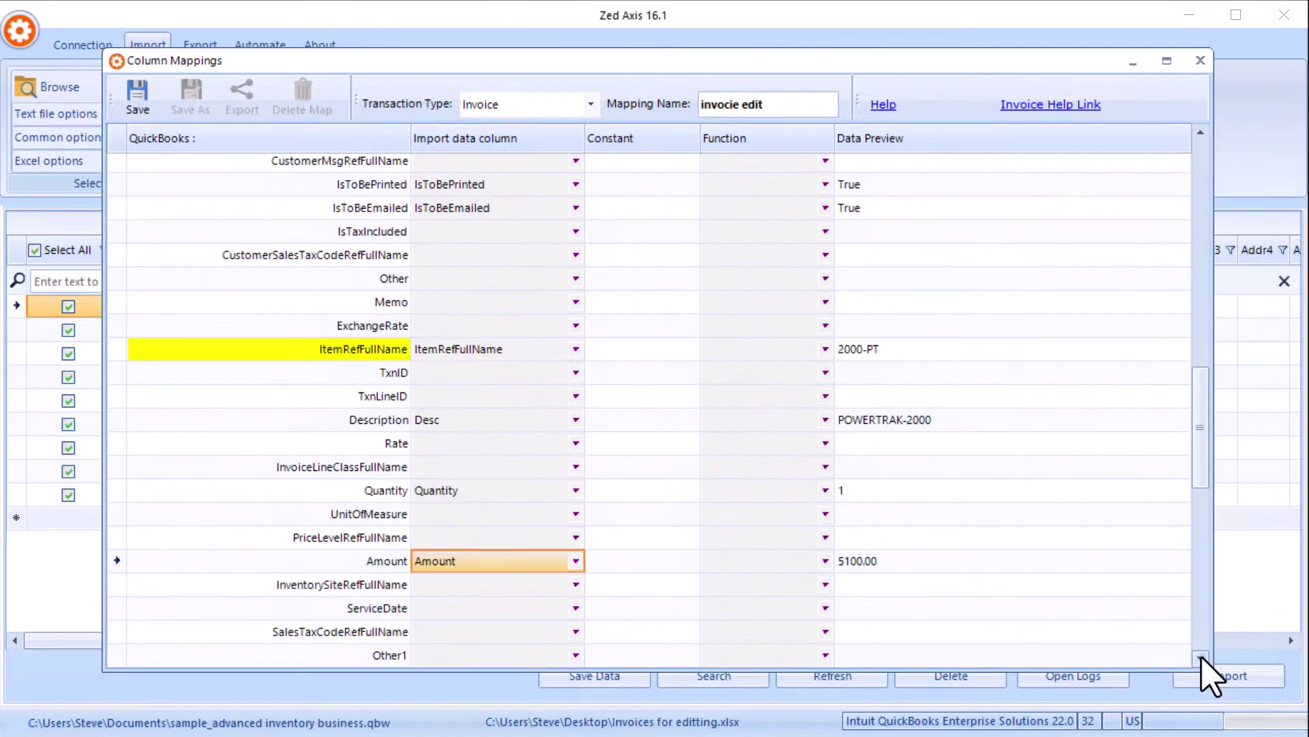
scroll(749, 665, down, 1)
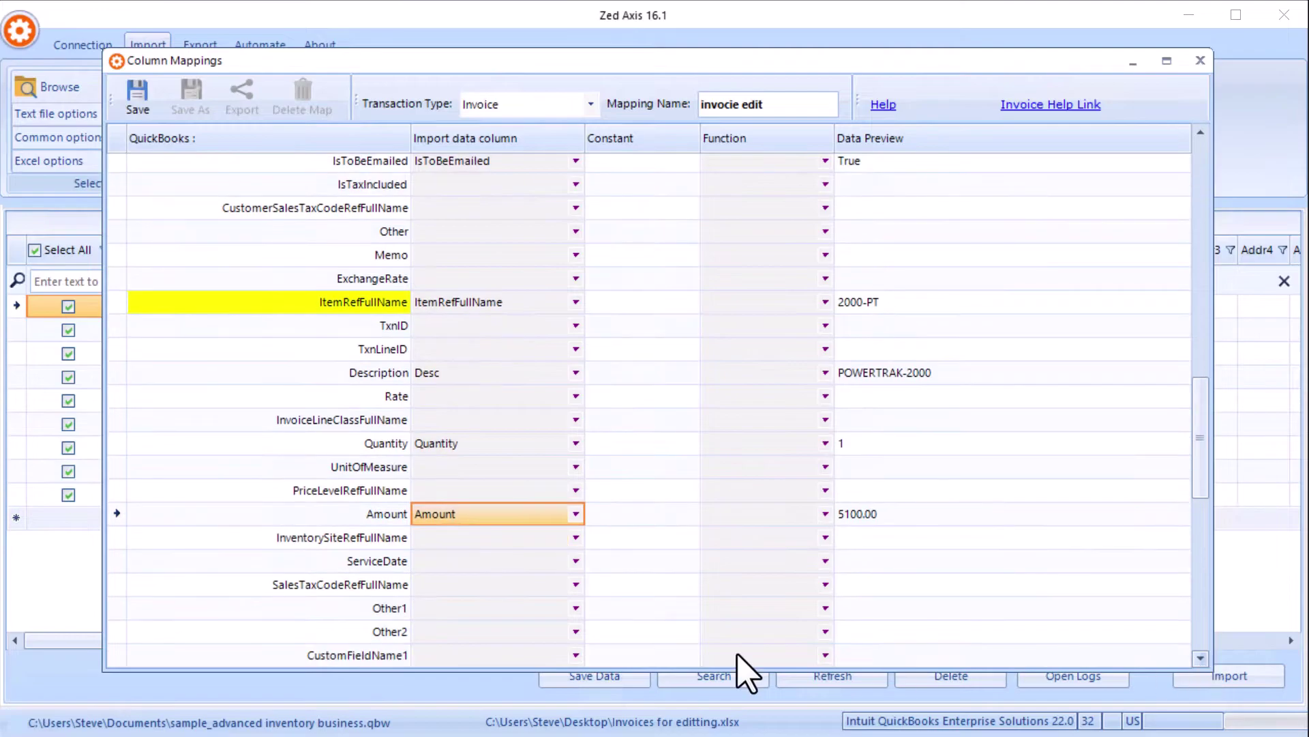
click(600, 609)
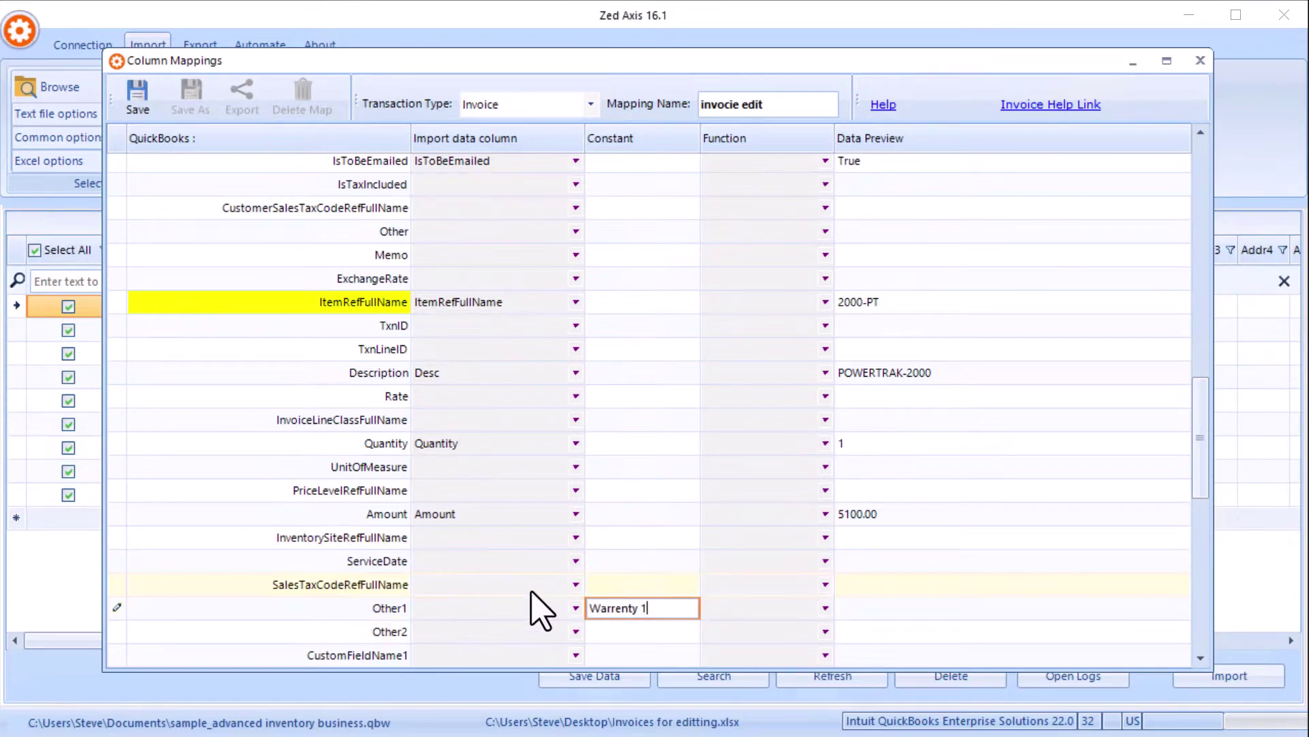
click(620, 609)
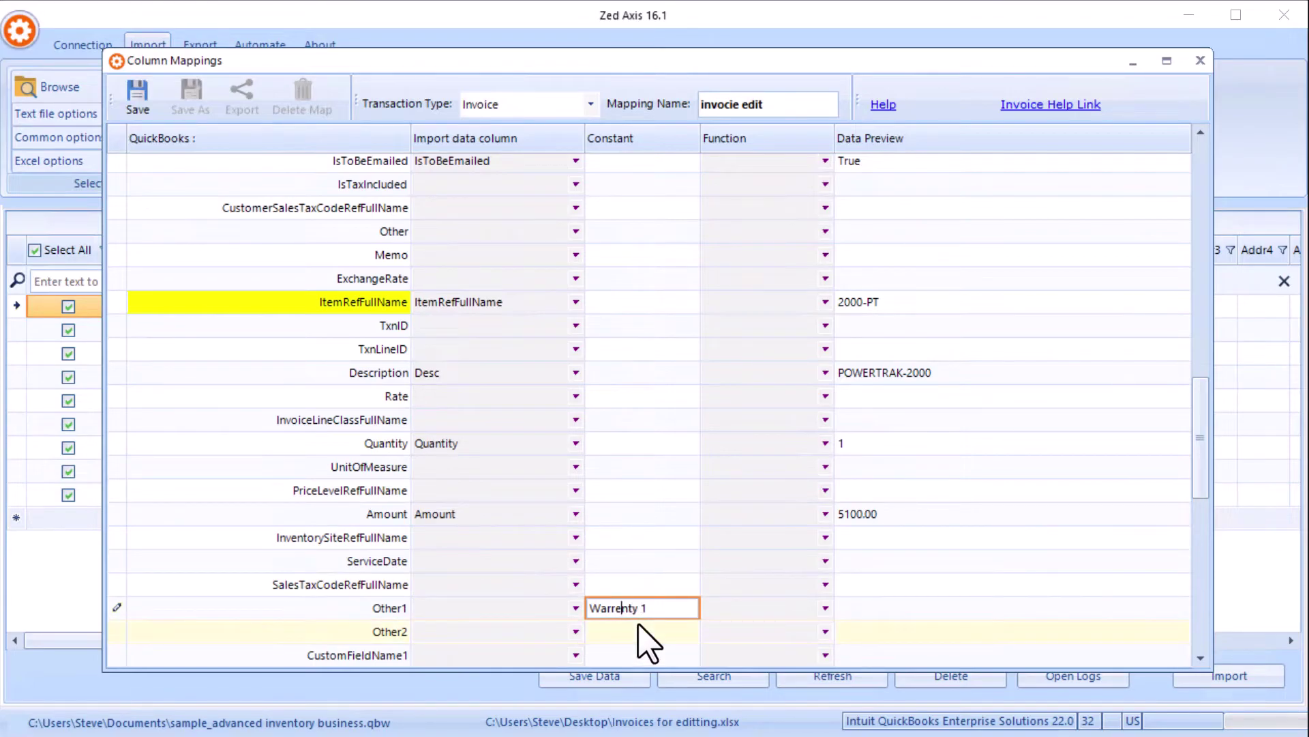
click(137, 103)
Import the invoices with Overwrite chosen for existing transactions; all four import without errors
click(775, 568)
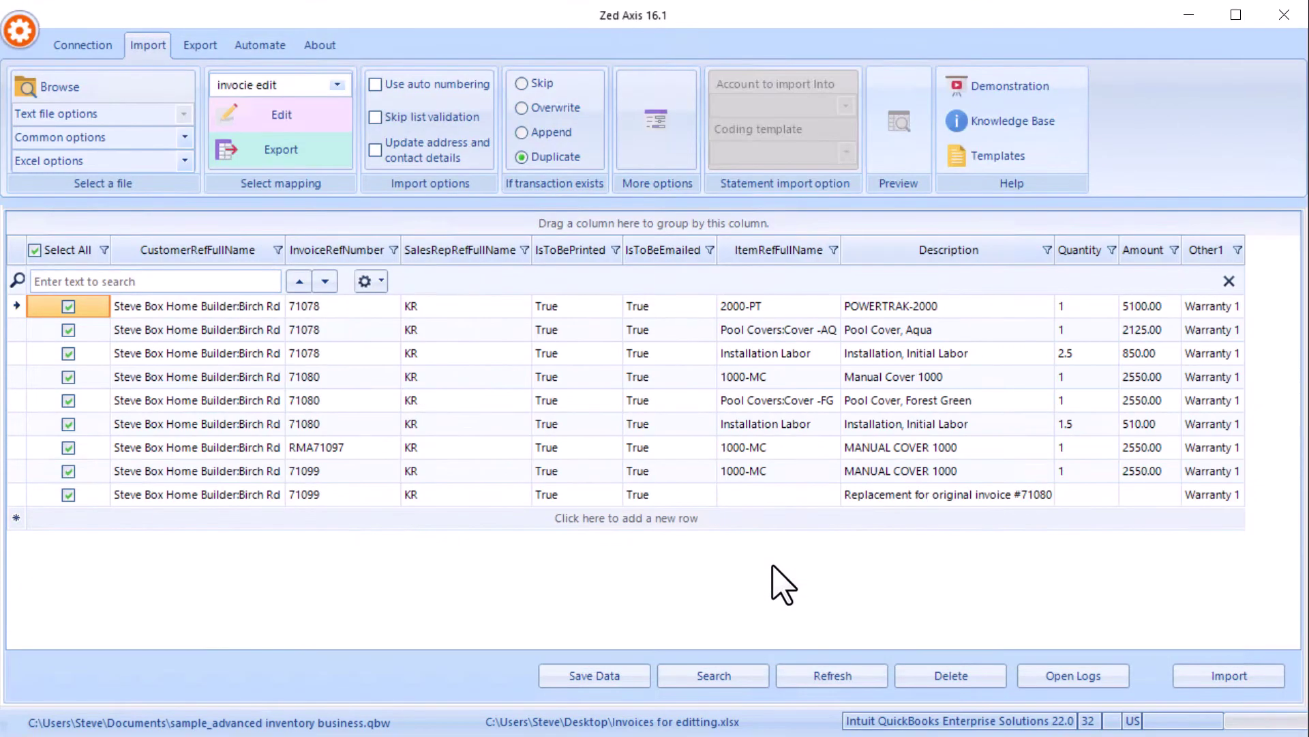
click(523, 108)
click(1226, 682)
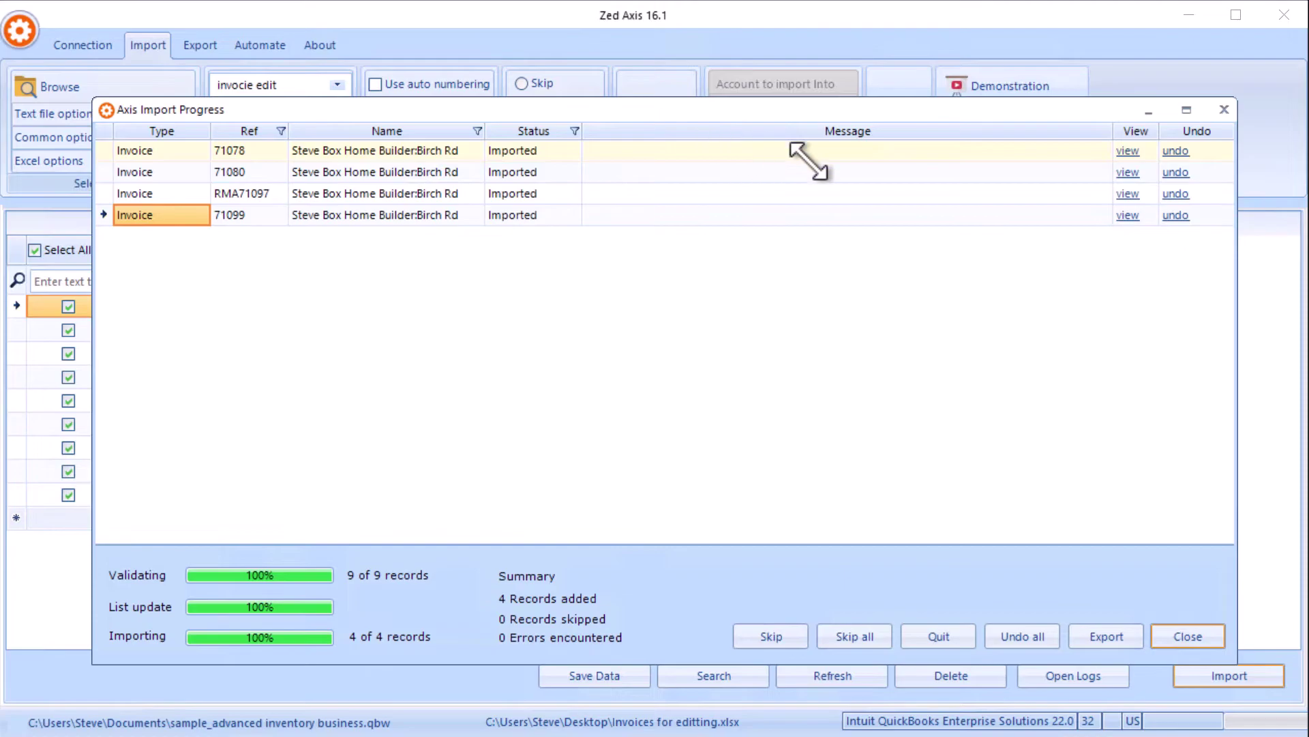
Open invoice 71078 in QuickBooks and highlight its Birch Rd job and sales rep KR
click(1127, 152)
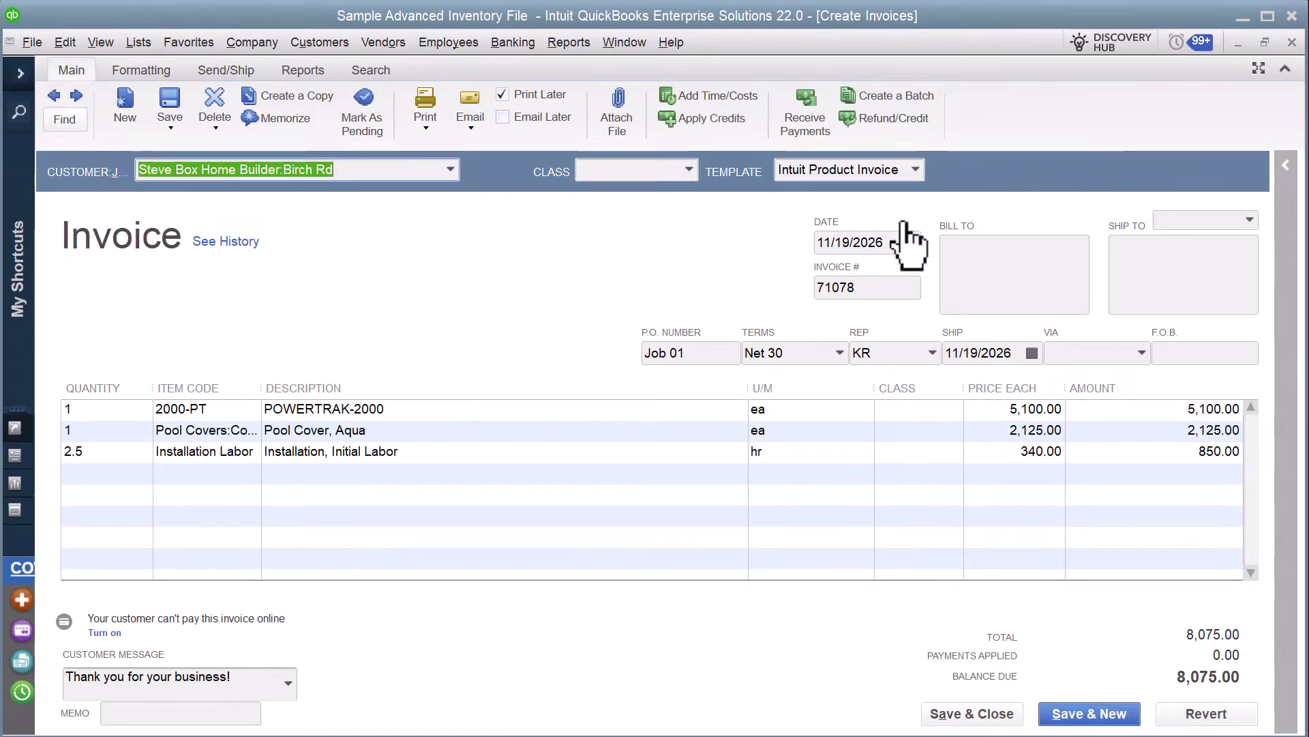
click(347, 169)
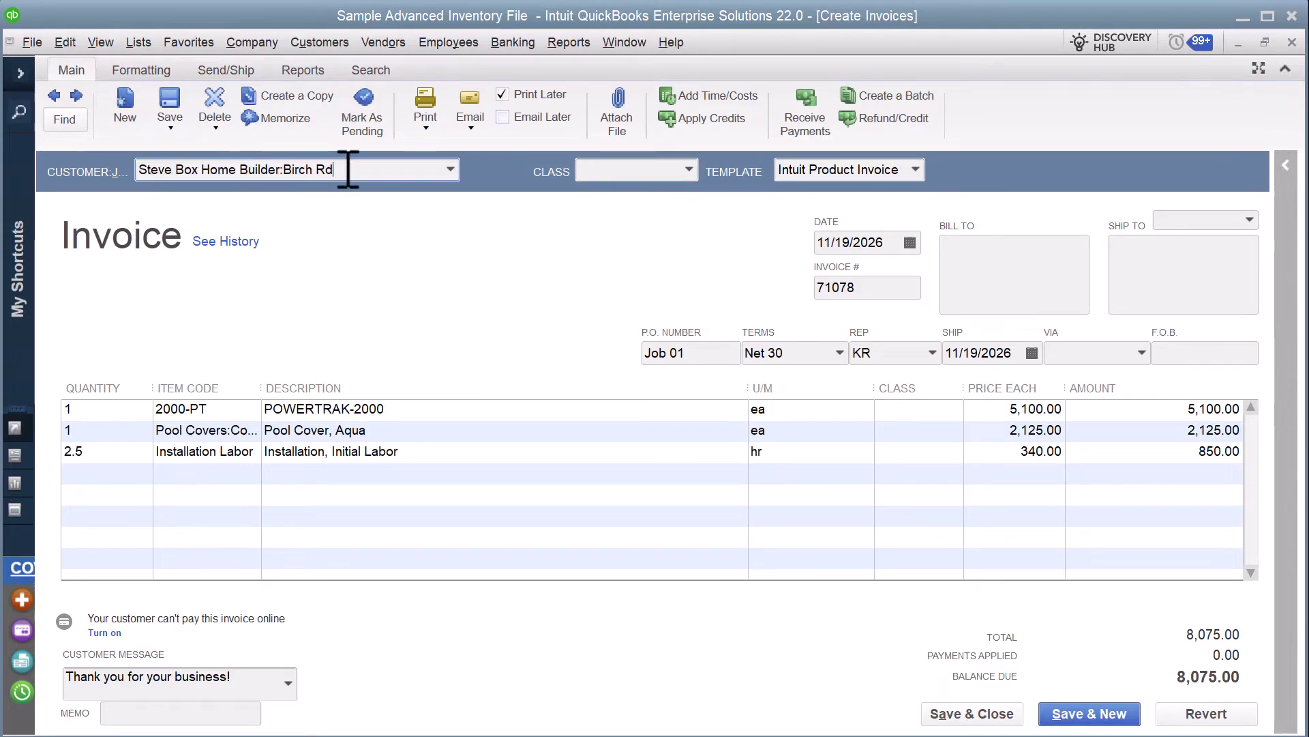
drag(348, 170, 283, 169)
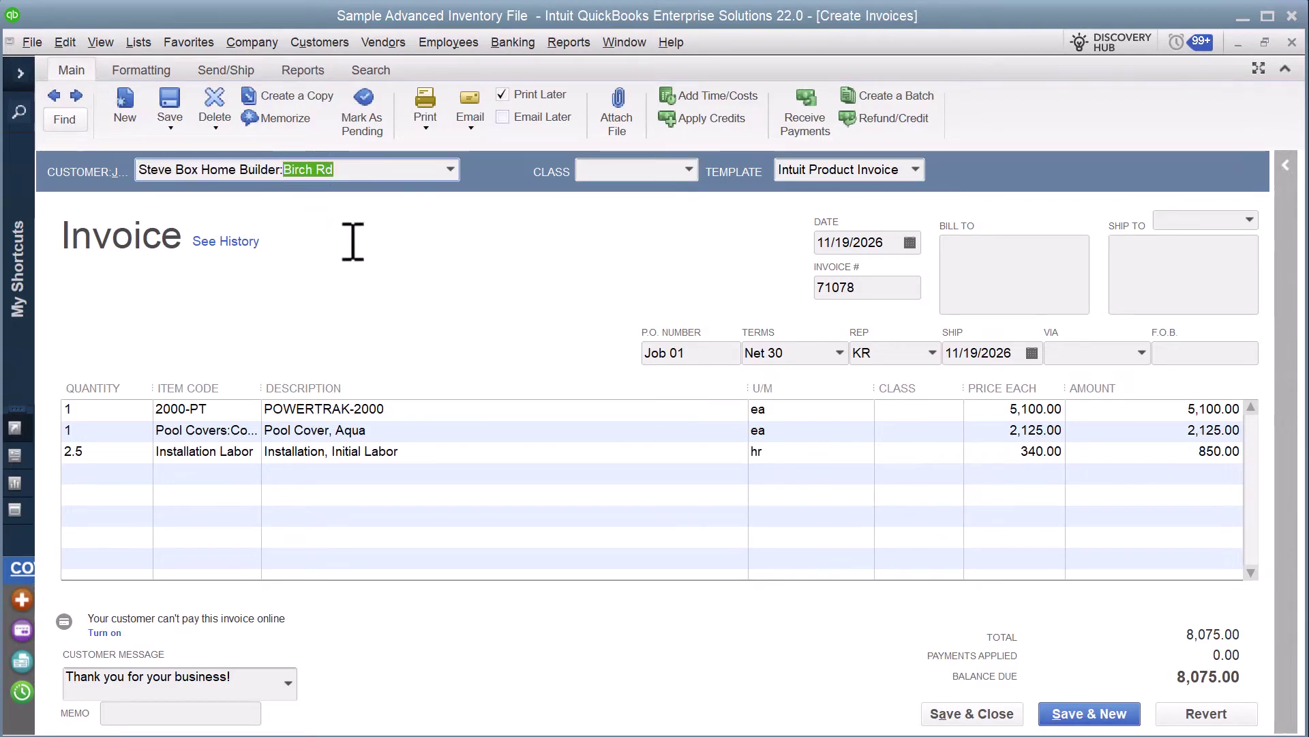
drag(900, 352, 854, 353)
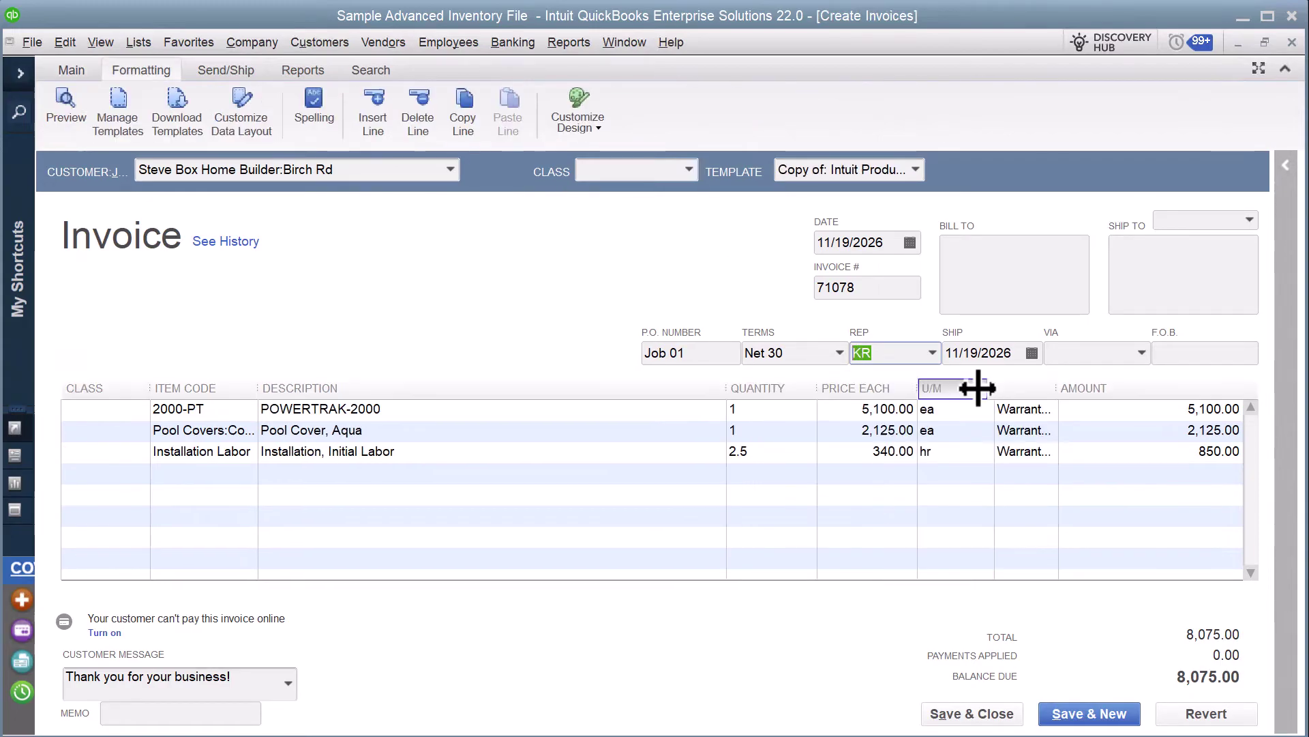
Widen the Other1 column so Warranty 1 shows on each line of invoice 71078
drag(973, 386, 1065, 392)
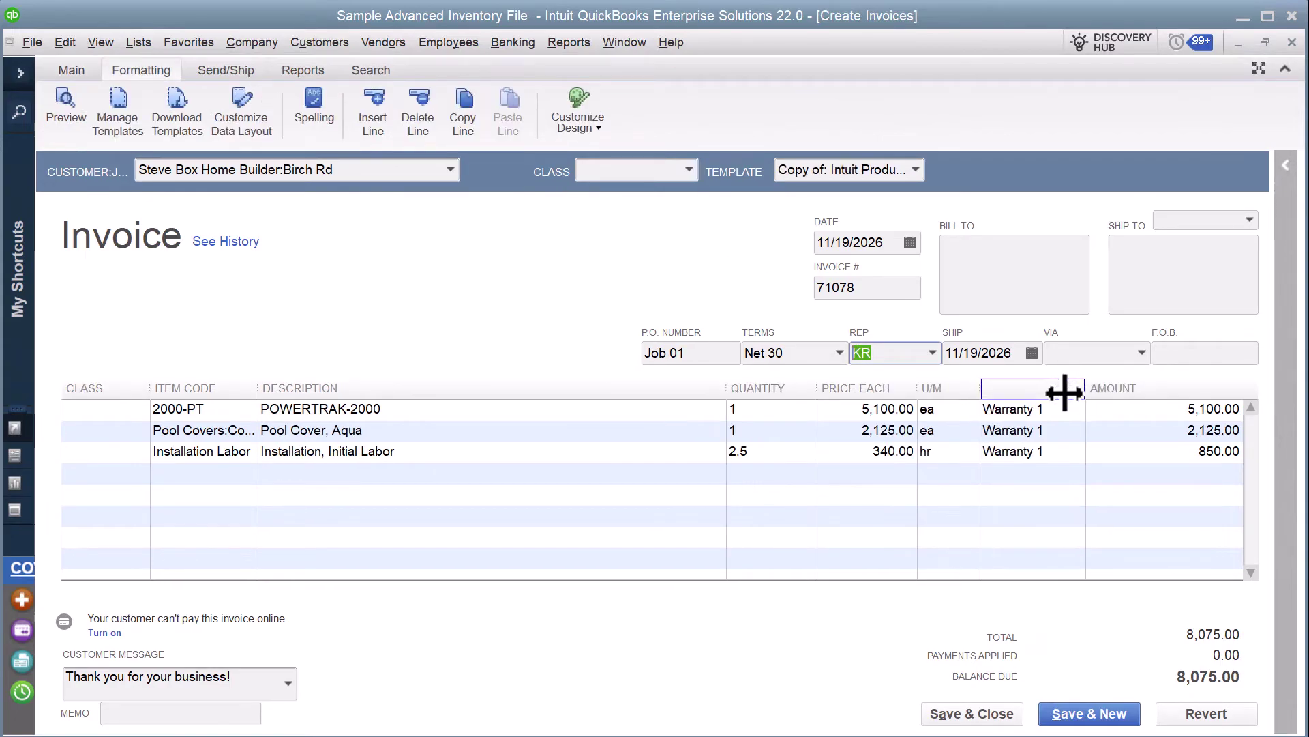